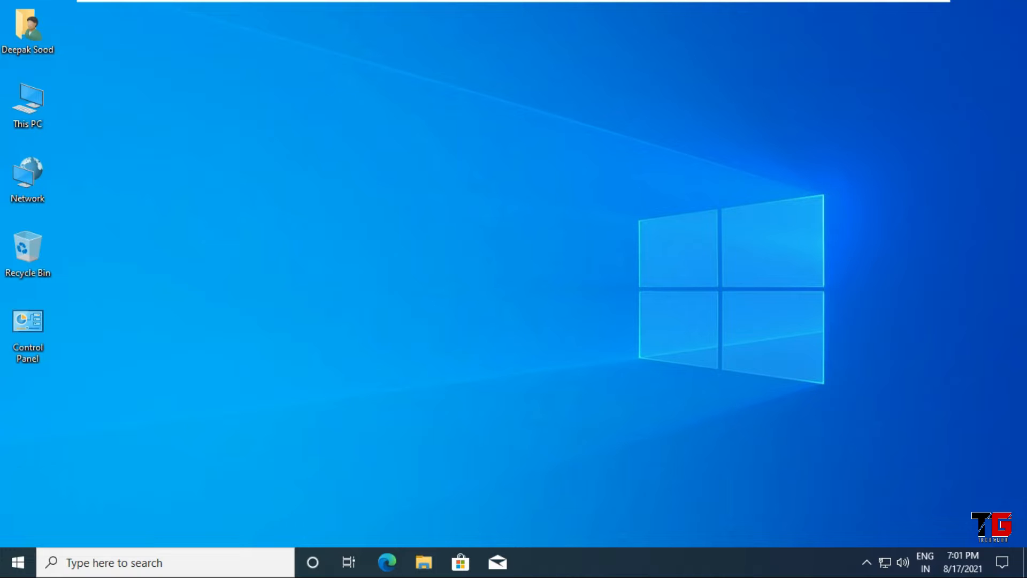
- Open the Disk Management utility and close it again
key(super+x)
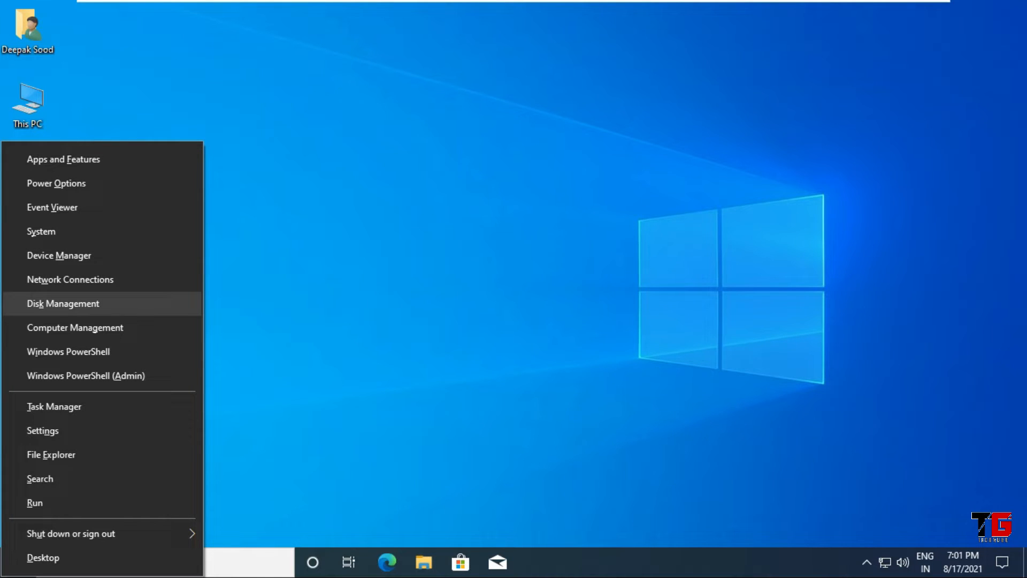
key(Return)
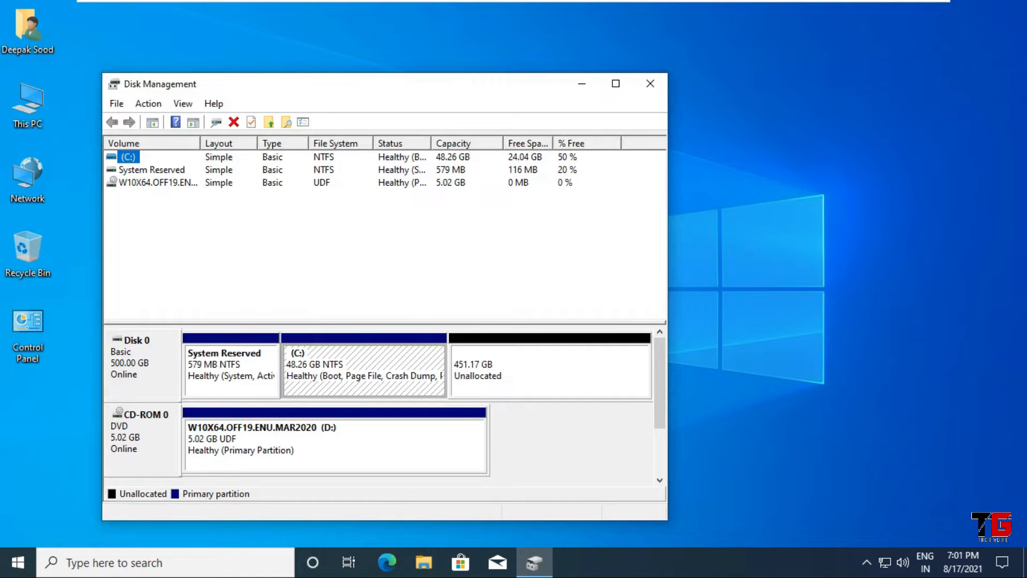
click(650, 83)
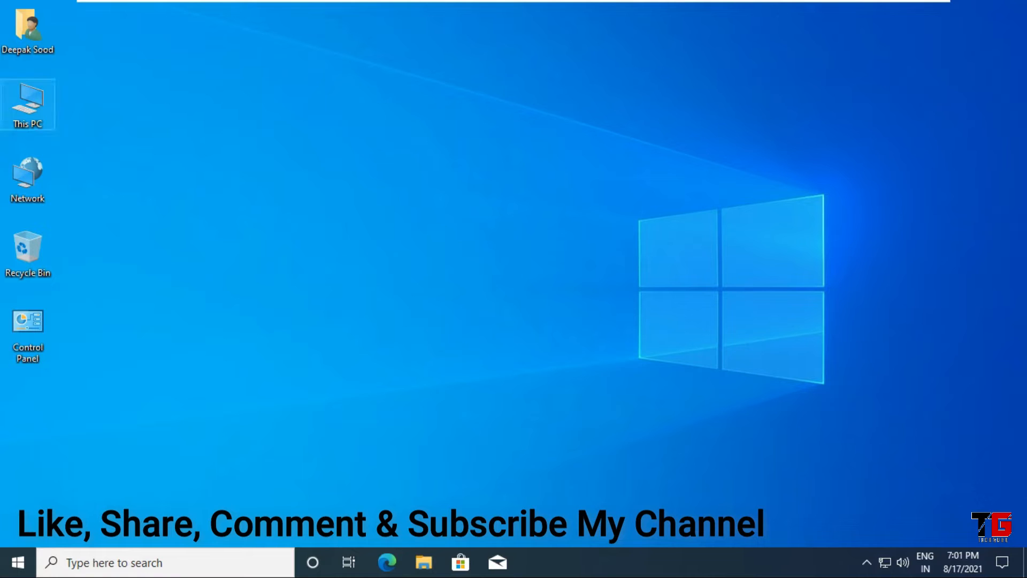
- Open Computer Management for This PC, display its Disk Management section, and close the console
right_click(39, 108)
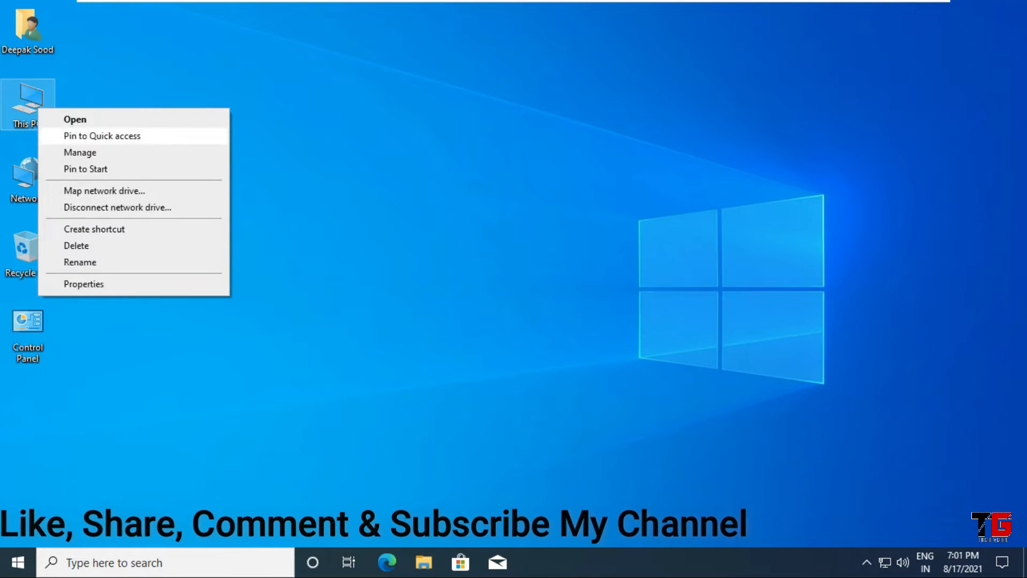
click(80, 152)
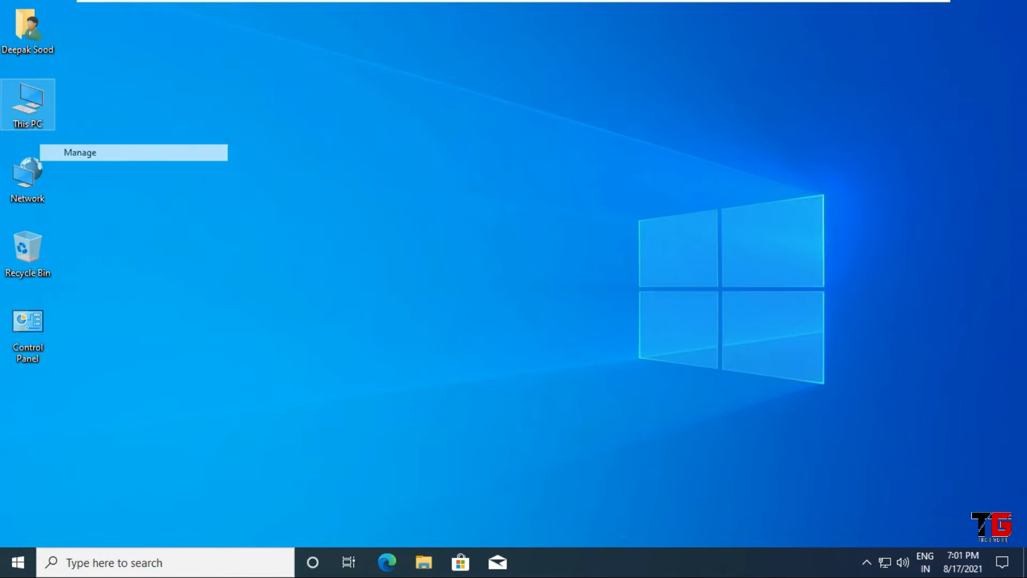
drag(223, 25, 311, 37)
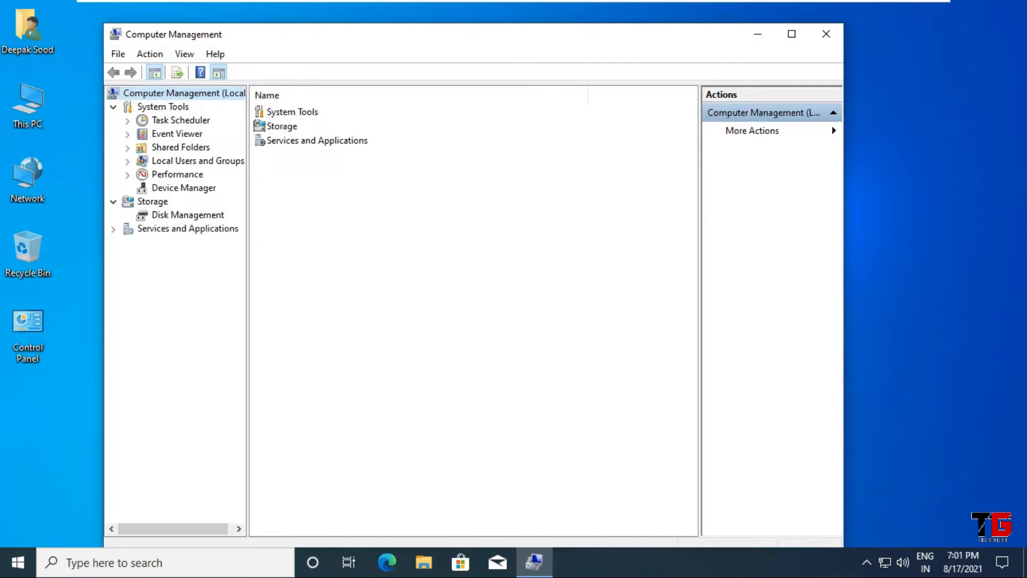
click(187, 216)
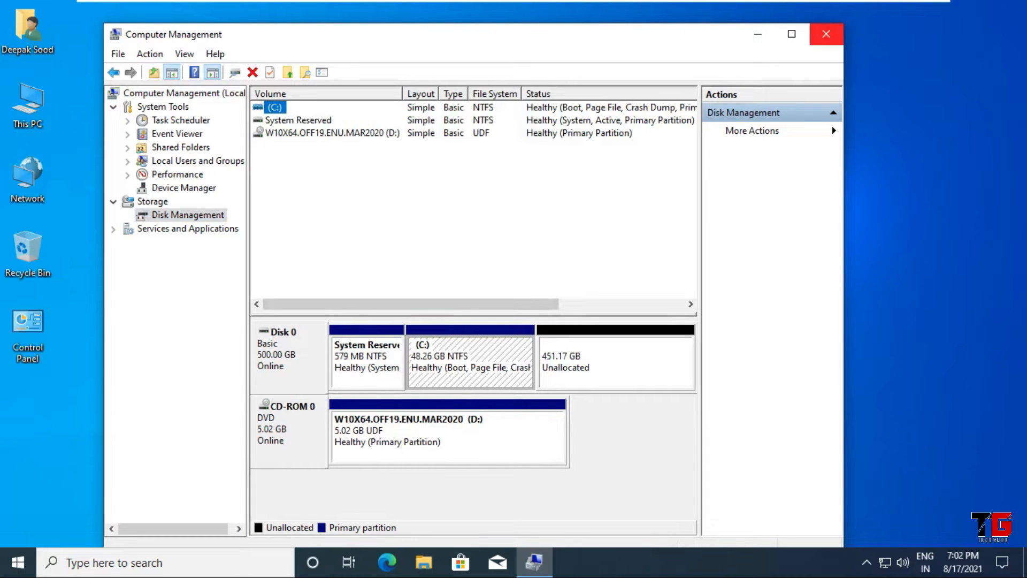
click(826, 34)
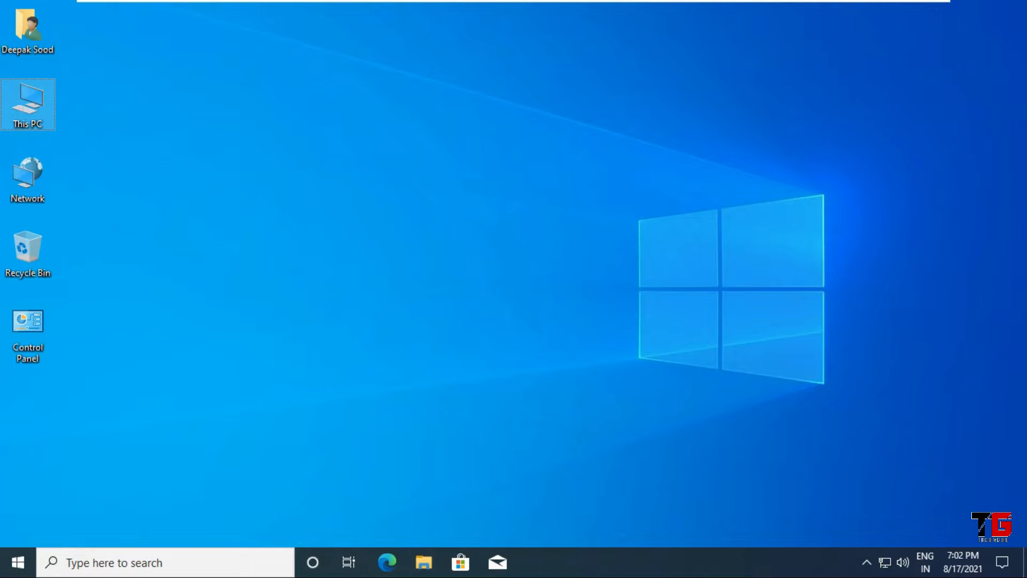
- Run diskmgmt.msc to open Disk Management and maximize its window
key(super+r)
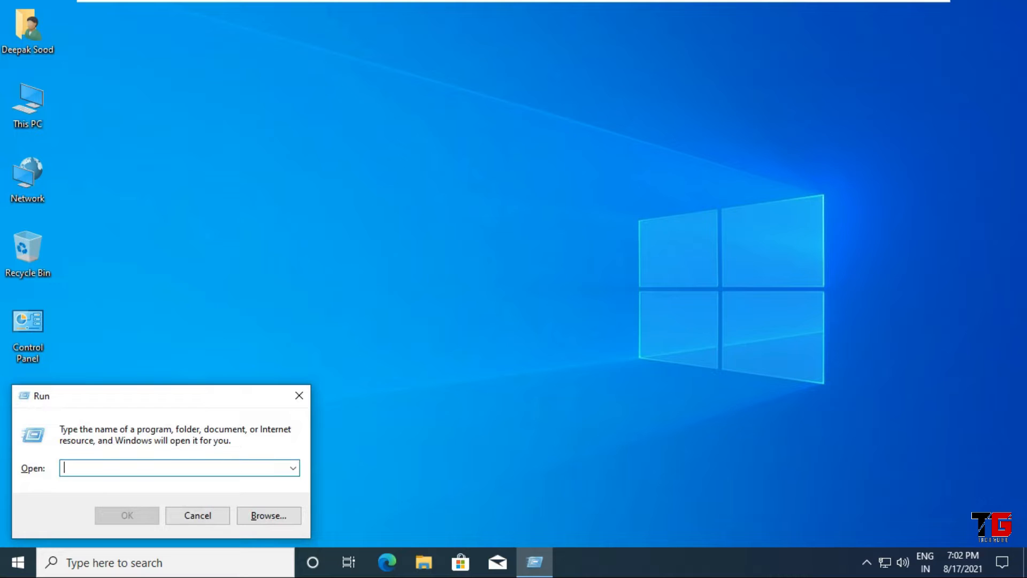
text(diskmgmt.msc)
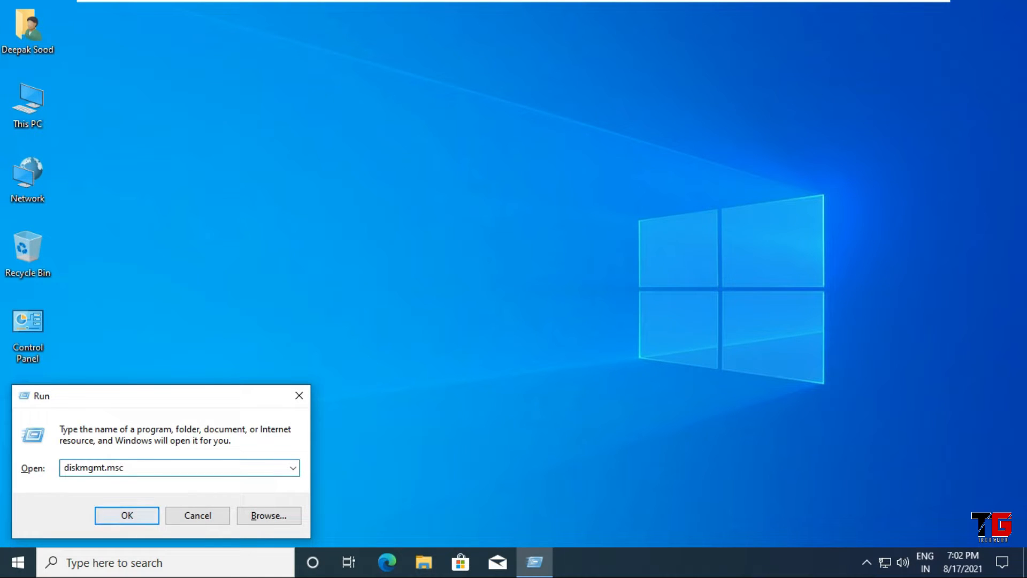
click(127, 516)
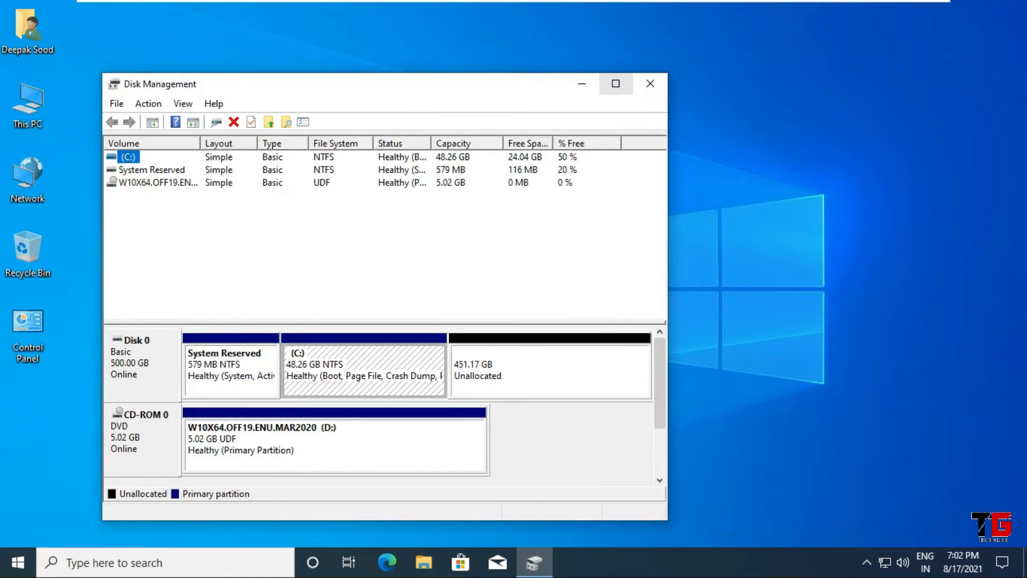
click(616, 84)
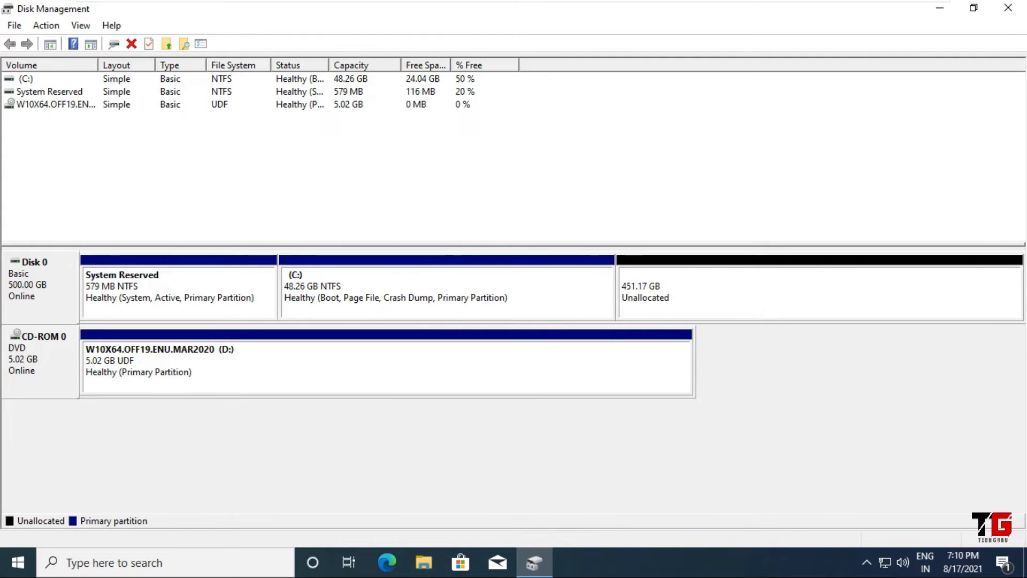
- Start a new simple volume in Disk 0's unallocated space and set its size to 20000 MB
right_click(685, 285)
click(749, 296)
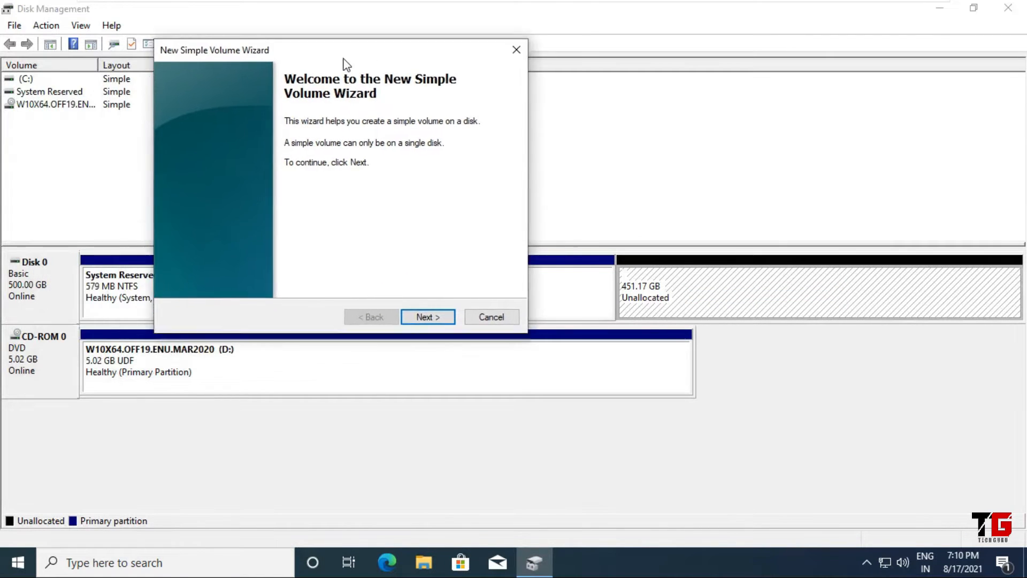
drag(343, 58, 390, 38)
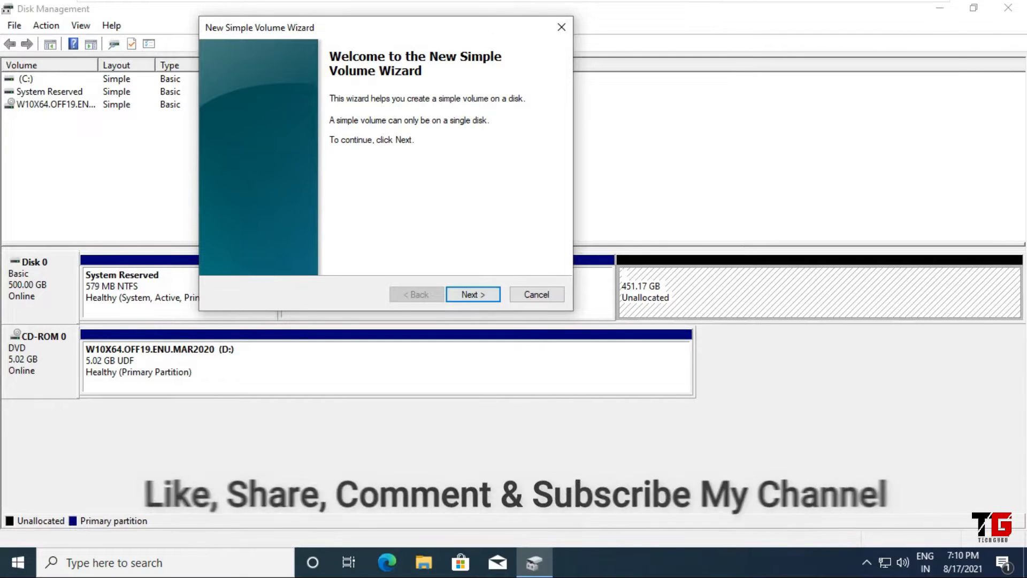
key(Return)
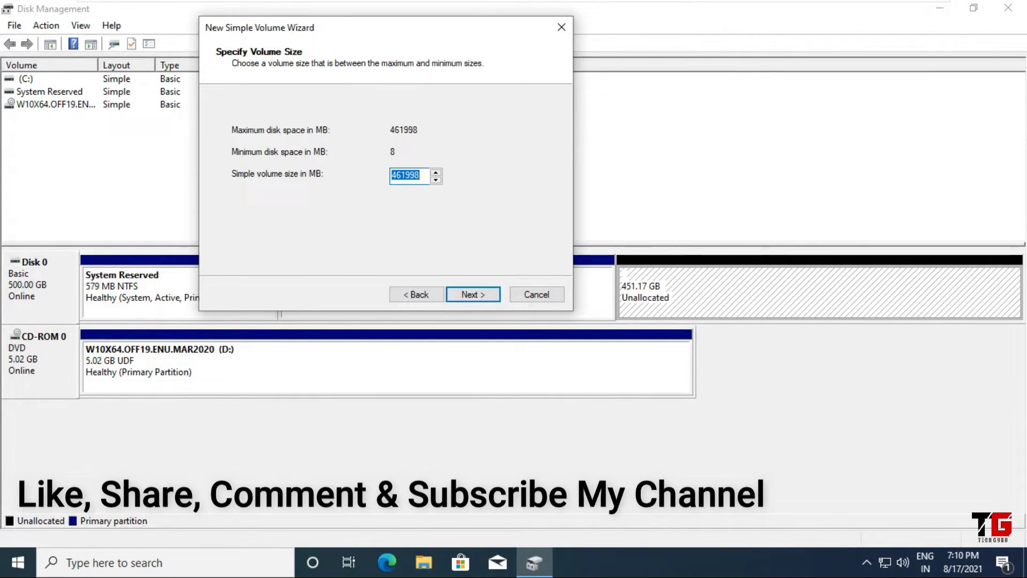
drag(364, 32, 463, 110)
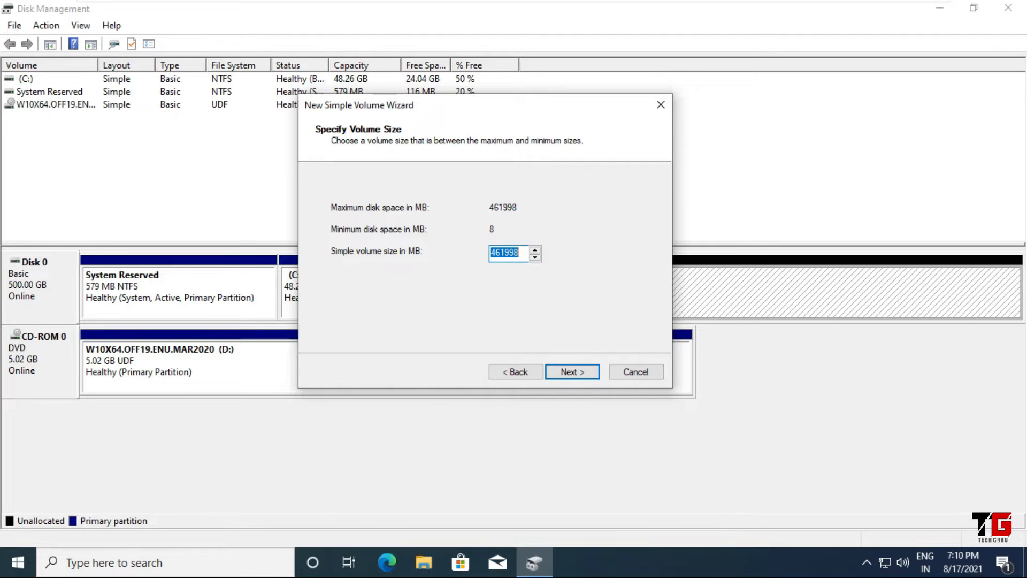
text(20000)
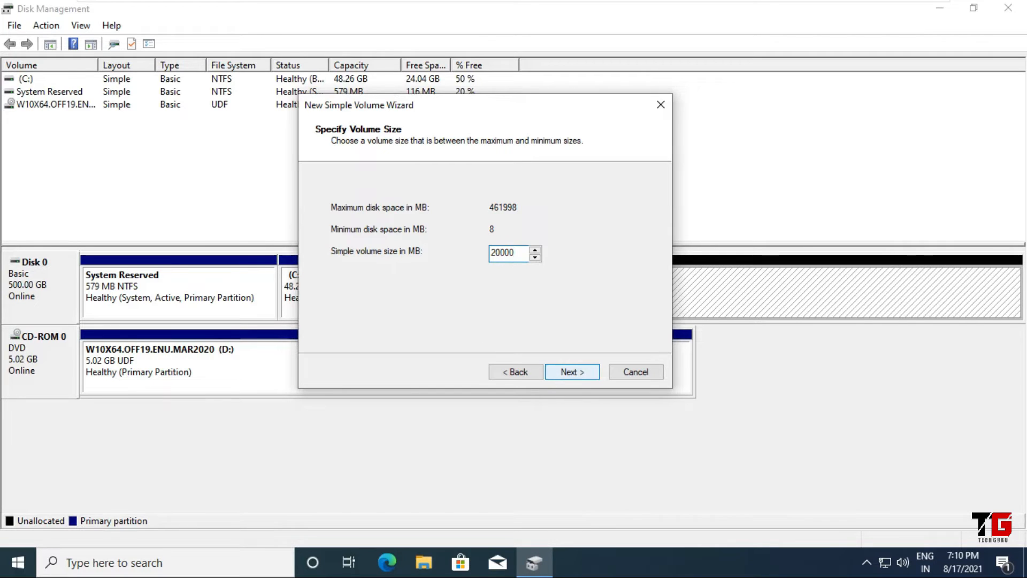
click(572, 371)
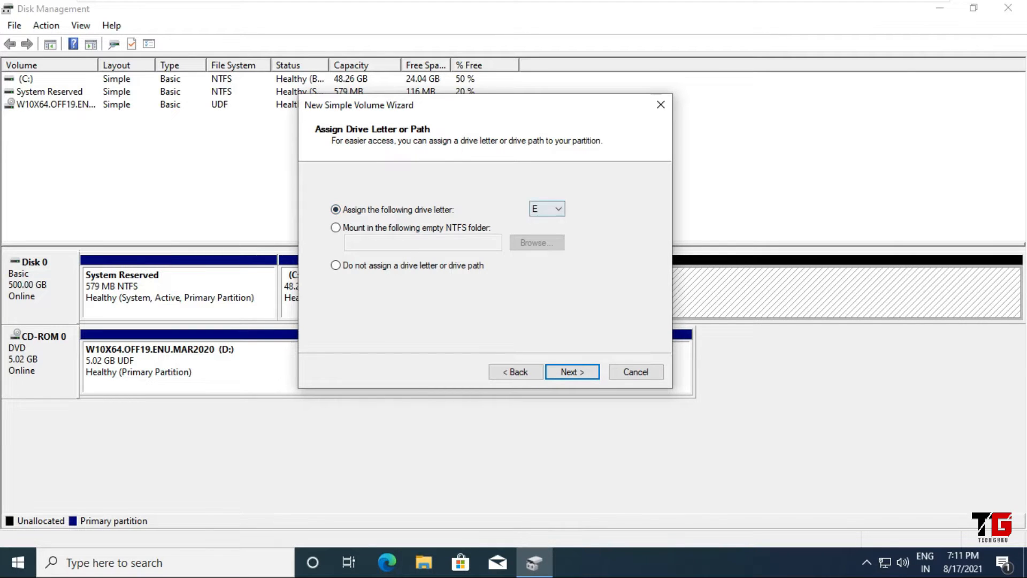
- Assign drive letter E to the new volume and continue to the format settings
drag(489, 107, 451, 386)
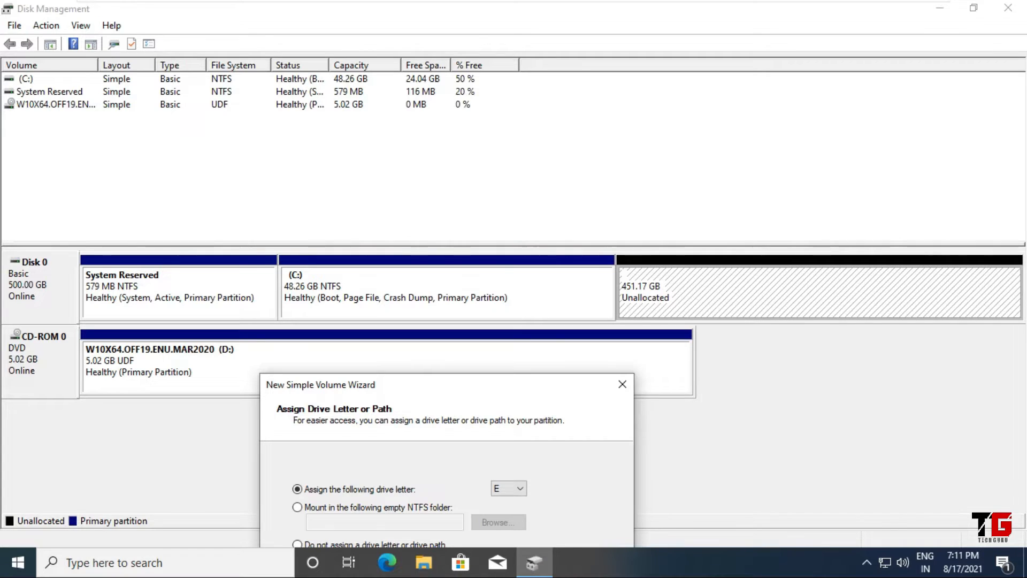
drag(427, 396, 446, 188)
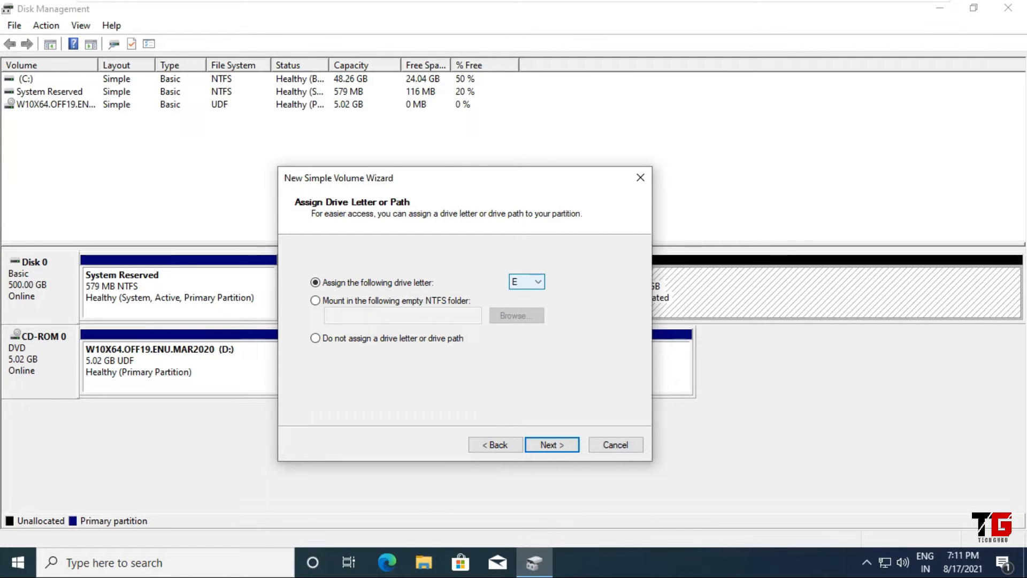
click(537, 281)
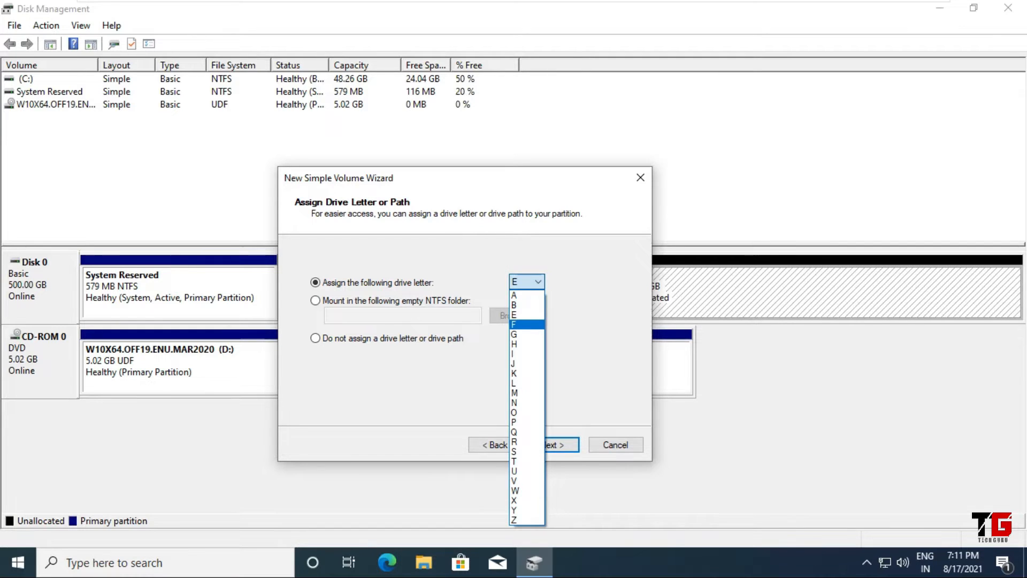
click(527, 315)
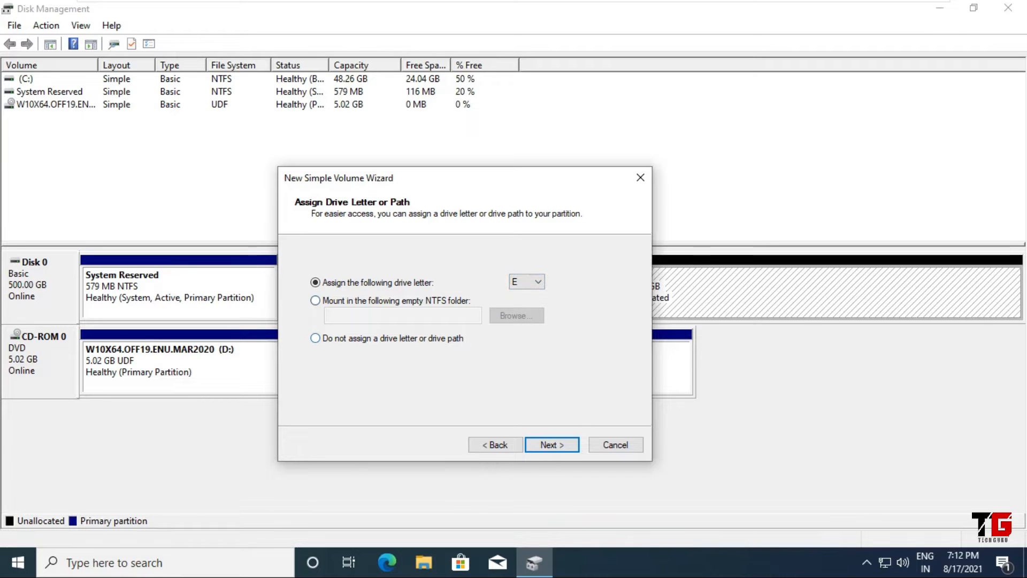
click(315, 338)
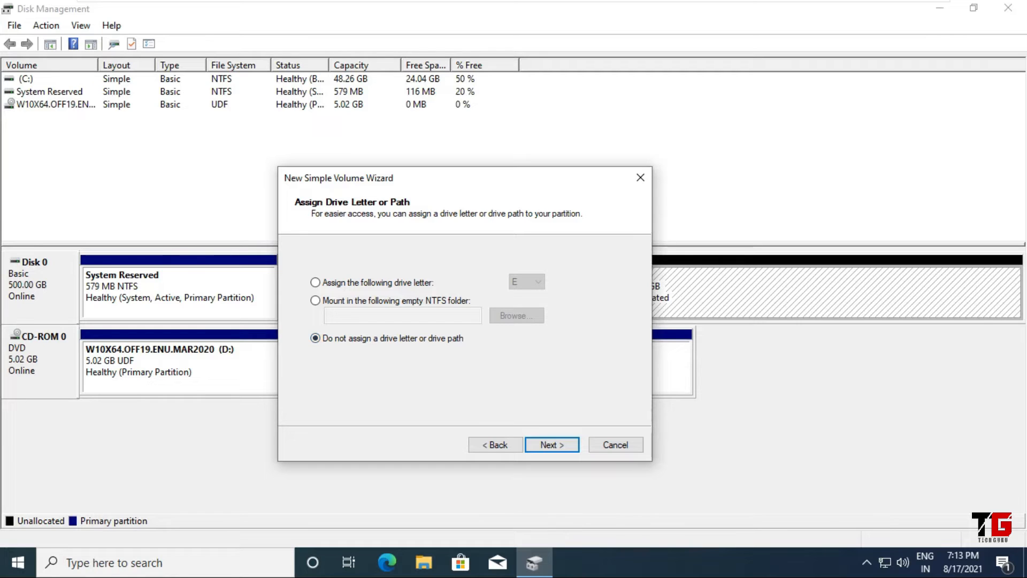
click(316, 283)
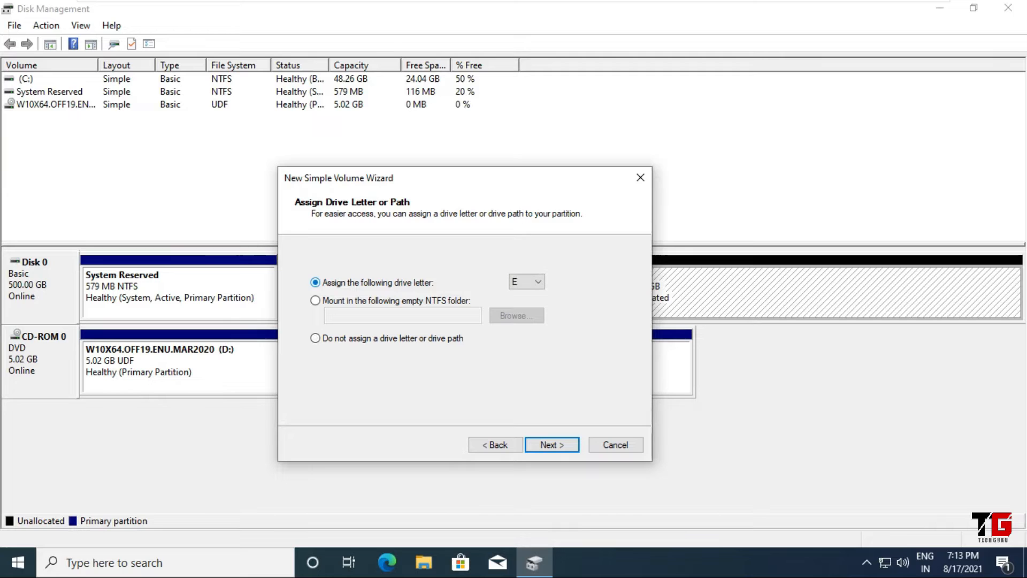
key(Return)
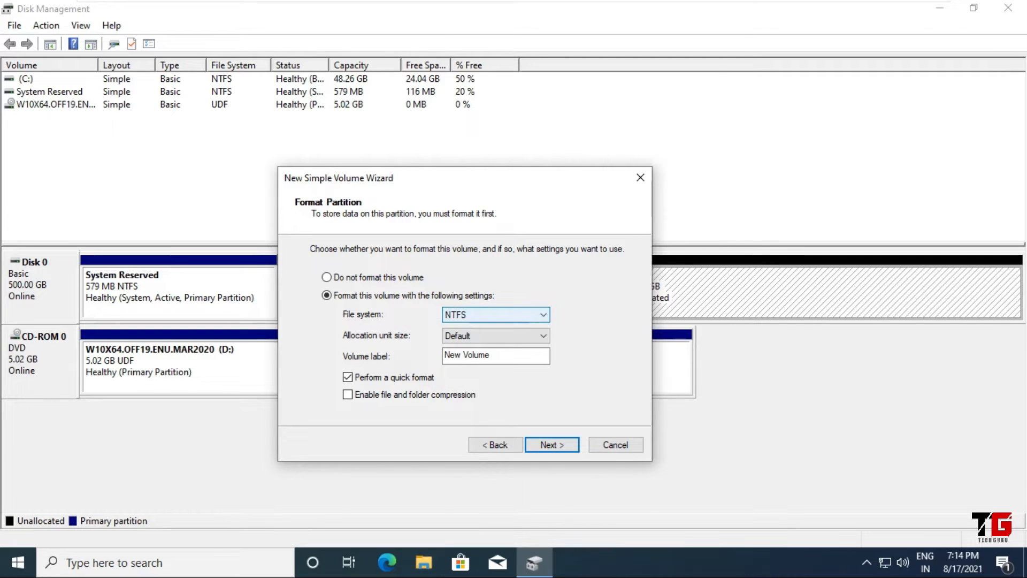
- Try the FAT32 file system with a 1024 allocation unit size, and return the unit size to Default
click(495, 315)
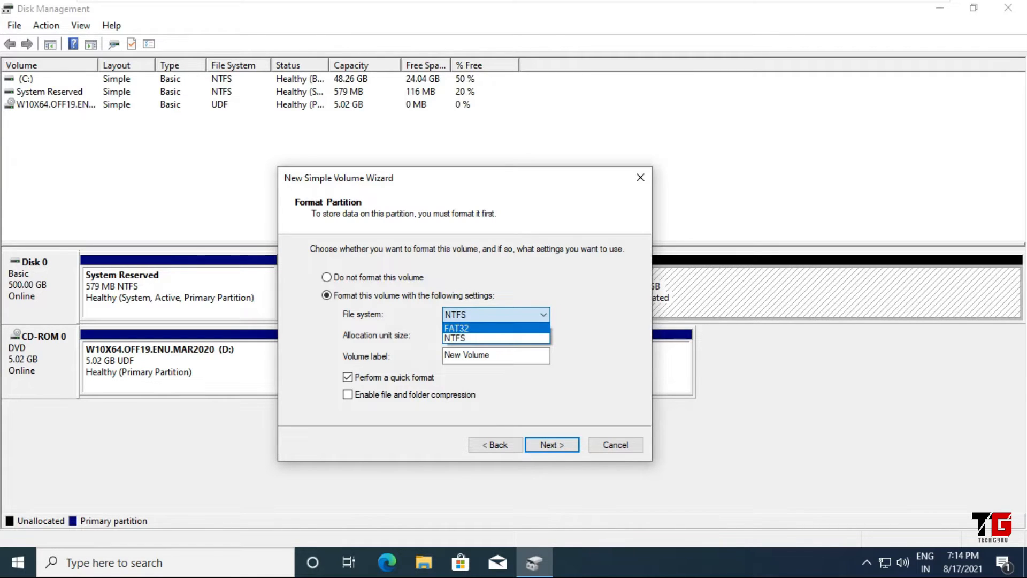
click(456, 327)
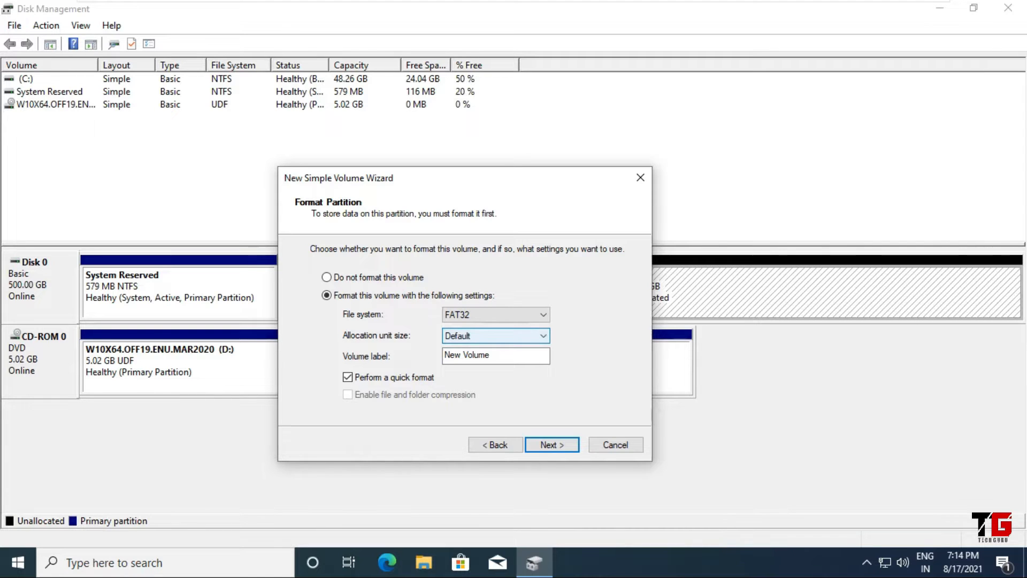
click(495, 335)
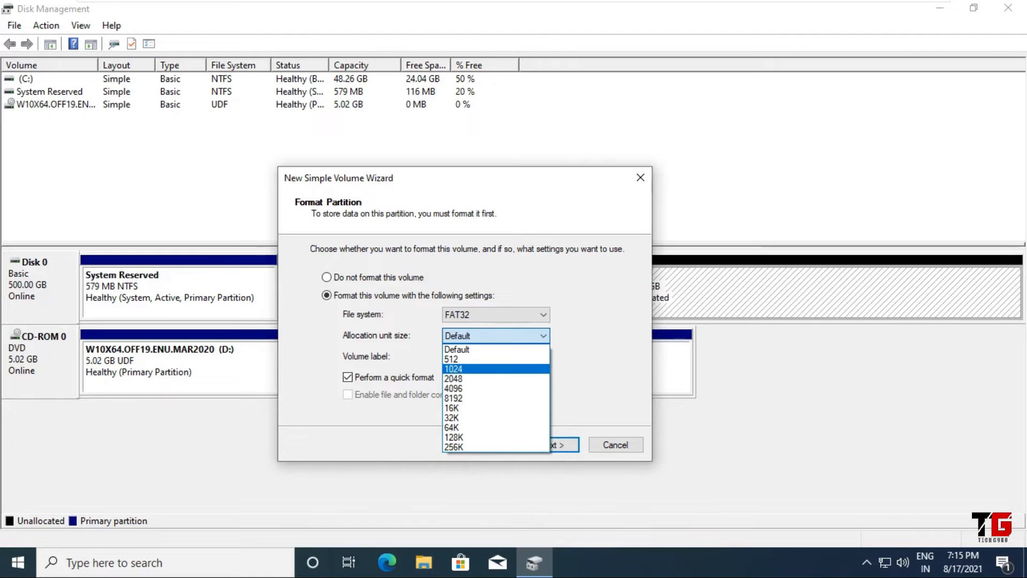
click(496, 369)
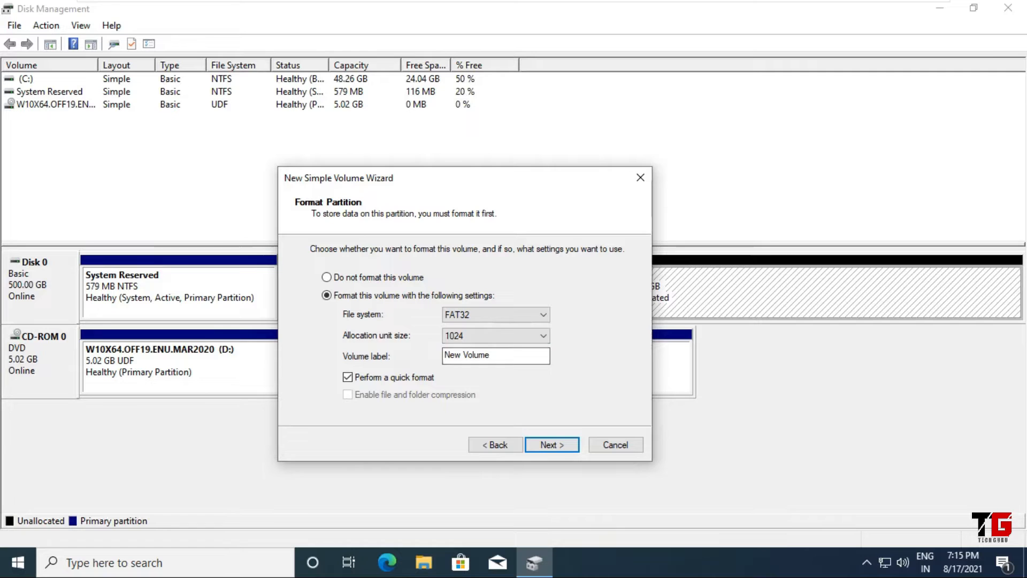
click(496, 336)
click(471, 350)
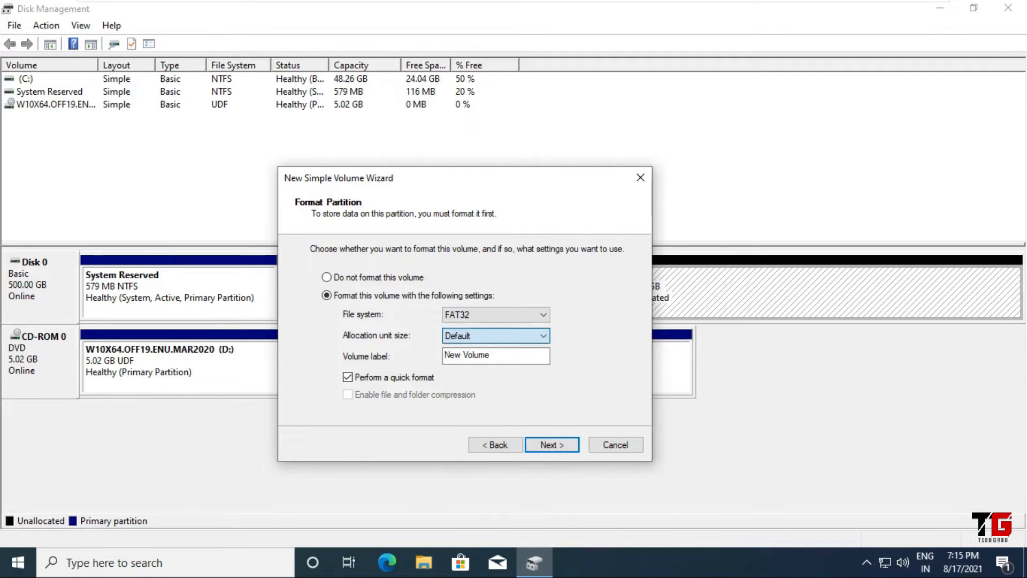
- Label the volume Software, set its file system to NTFS, and complete the volume creation
key(Tab)
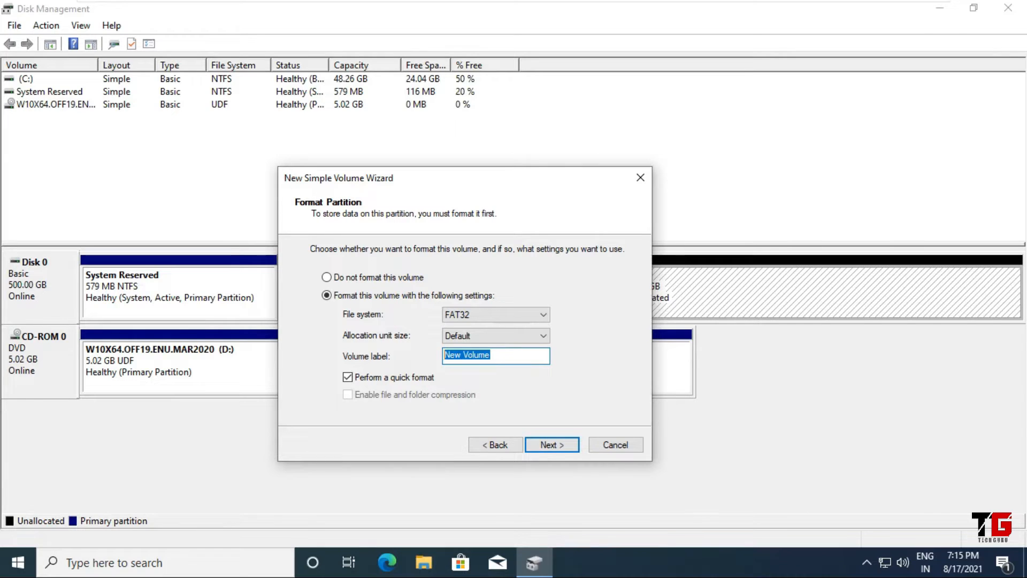
text(Software)
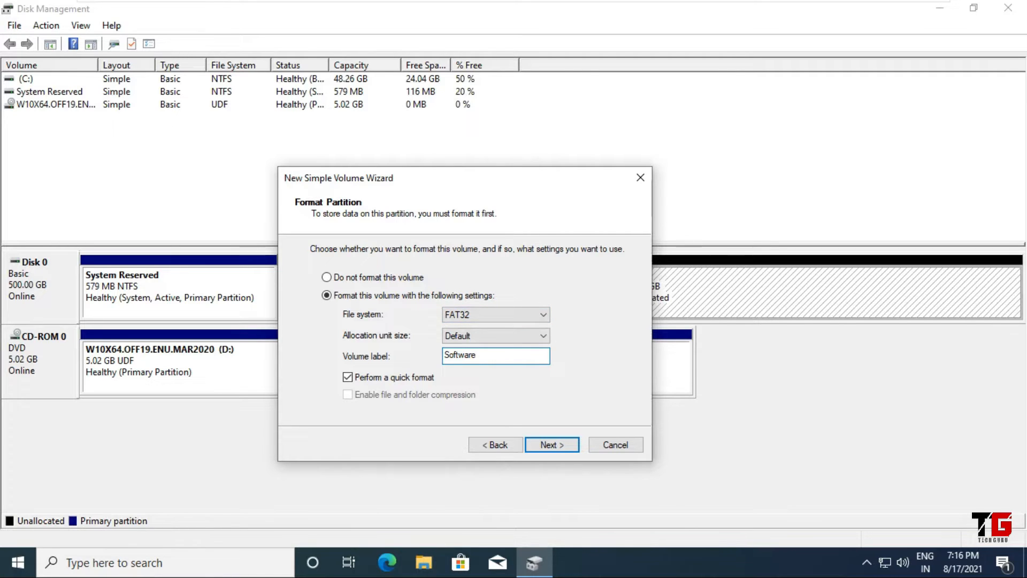
click(496, 315)
key(Return)
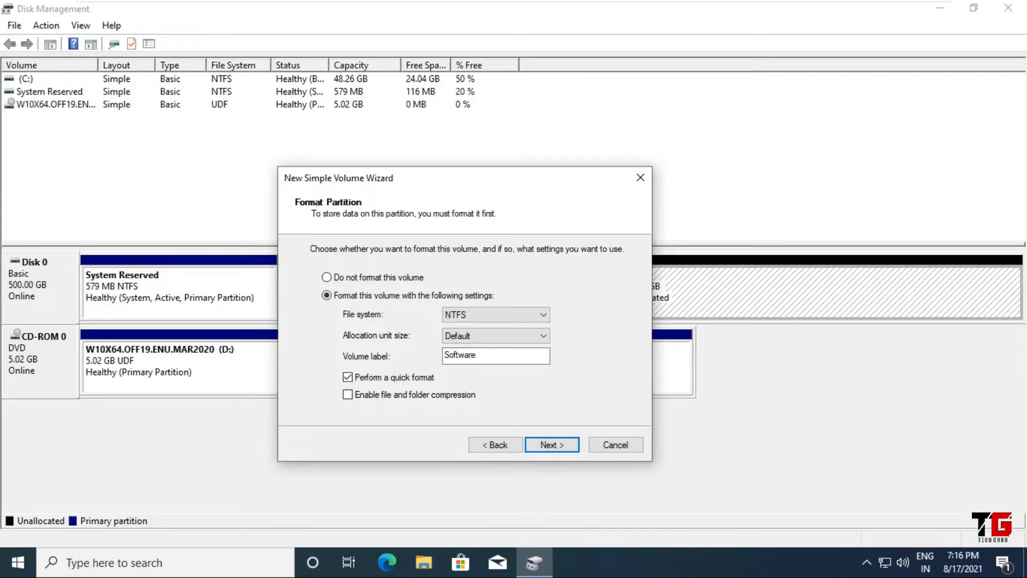
key(Return)
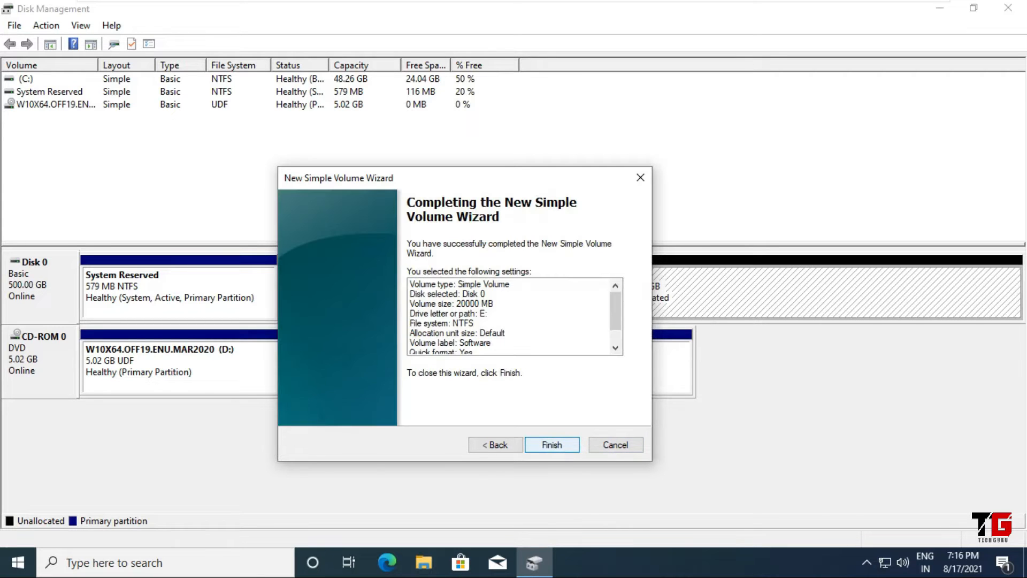
key(Return)
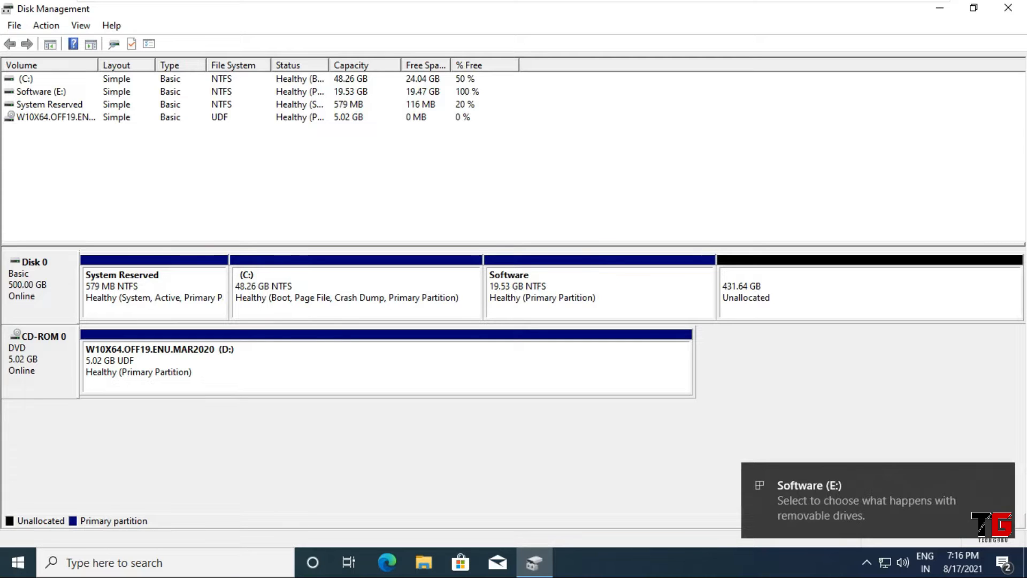
- Start another simple volume in Disk 0's remaining unallocated space and set its size to 20000 MB
click(599, 293)
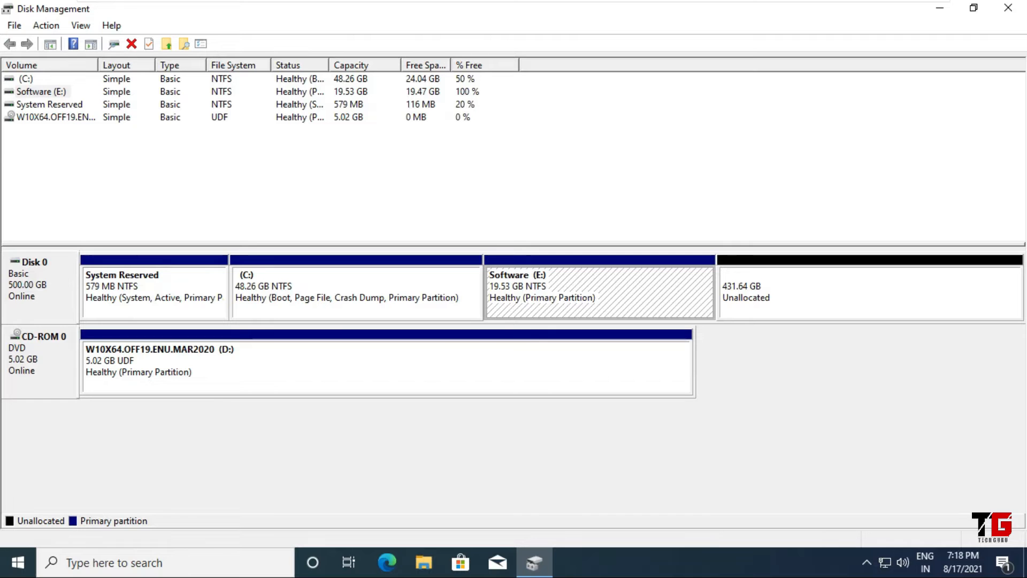
right_click(769, 282)
click(837, 292)
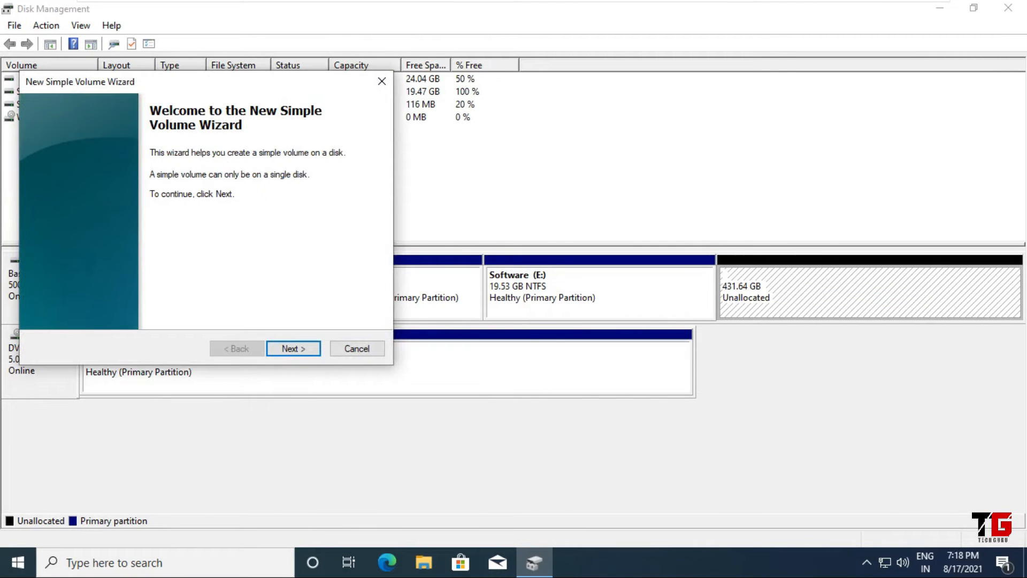
key(Return)
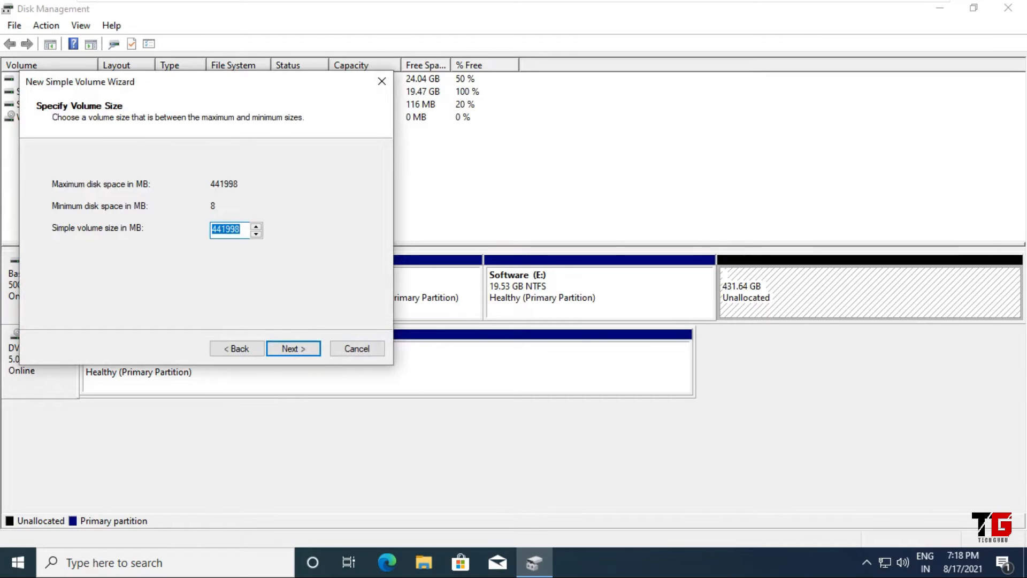
text(20000)
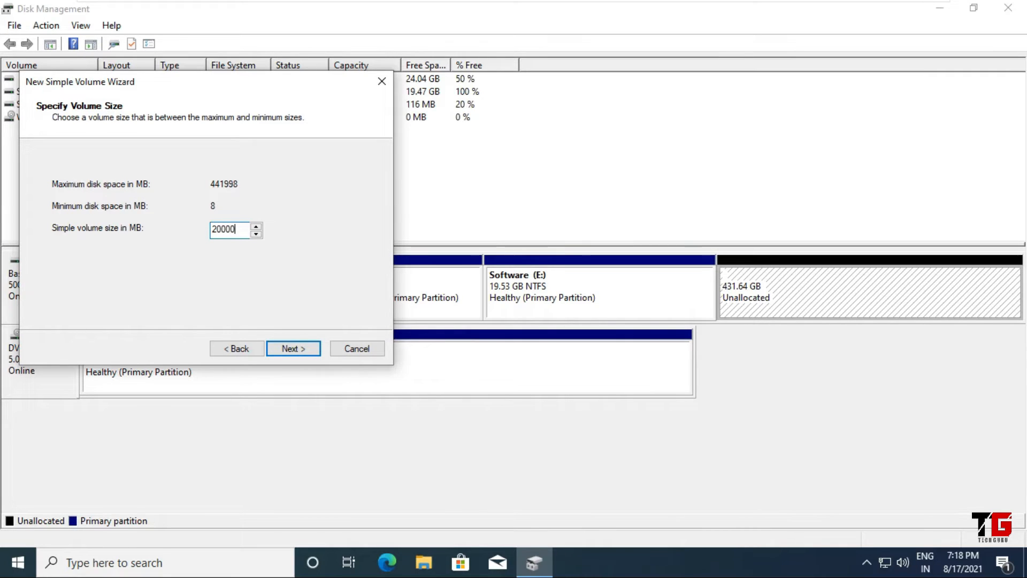
key(Return)
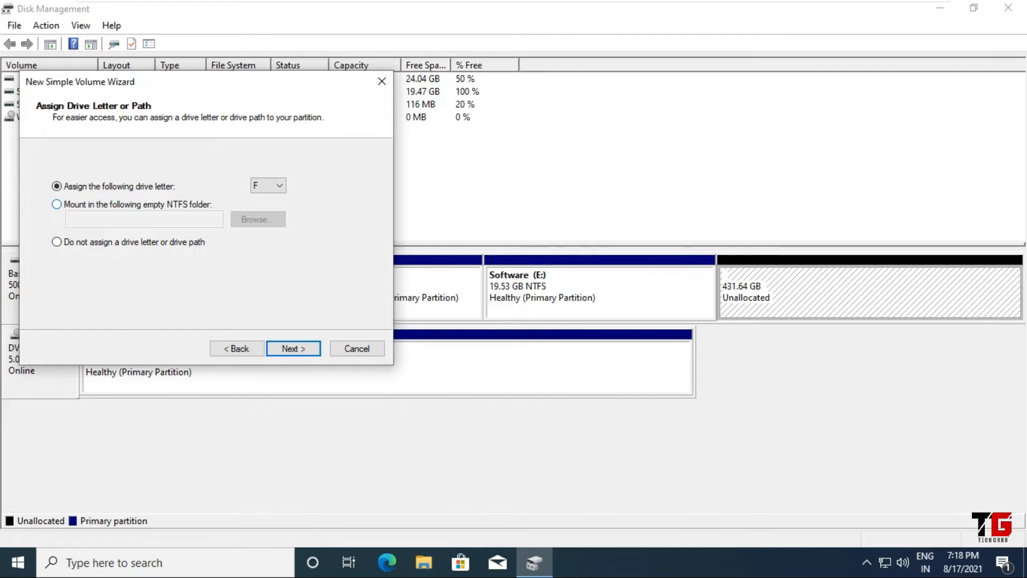
- Set the volume to mount in an empty NTFS folder, creating a folder named new drive on E:\ as the path
click(57, 204)
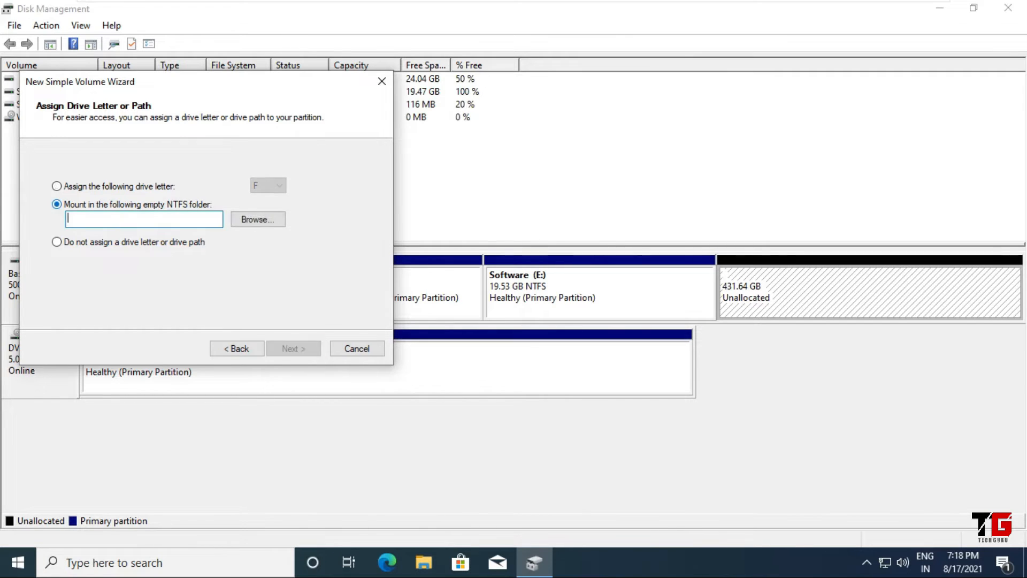
click(258, 219)
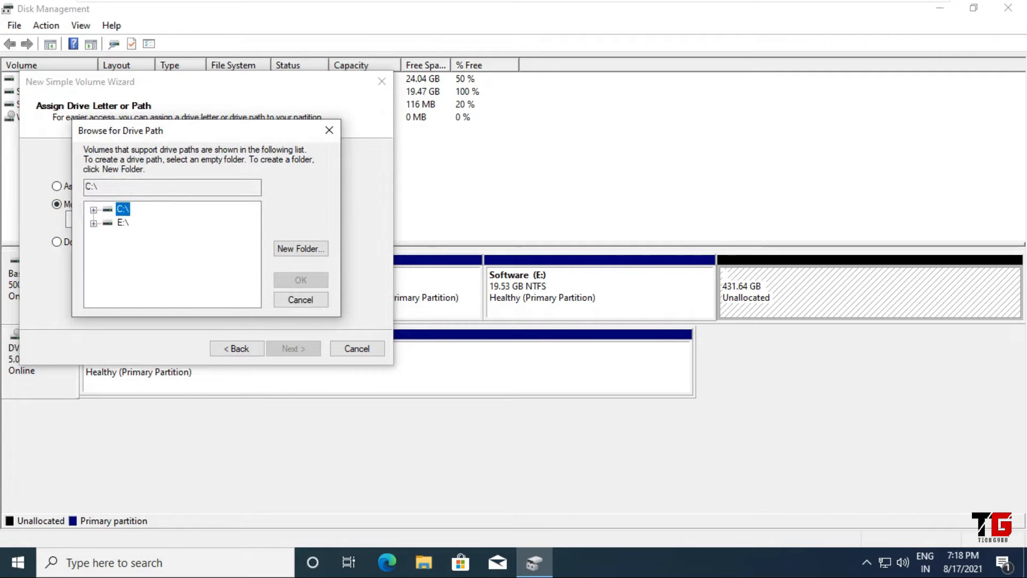
click(123, 222)
click(301, 249)
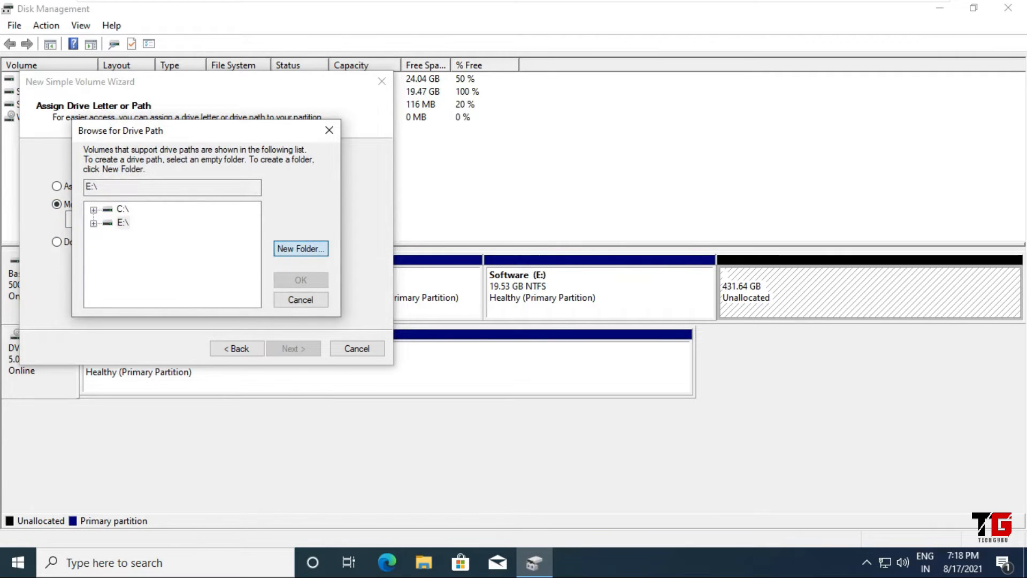
text(new drive)
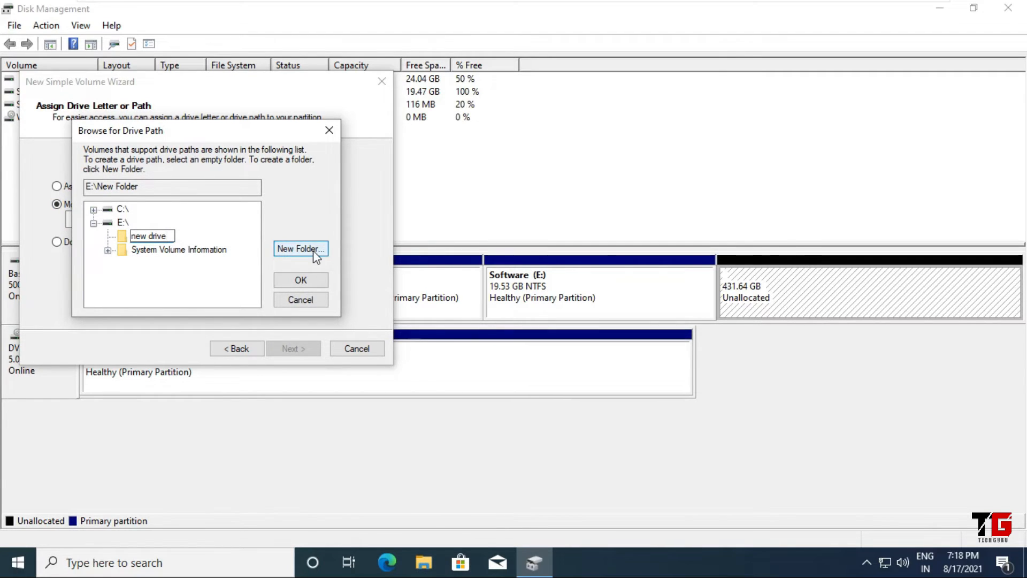
key(Return)
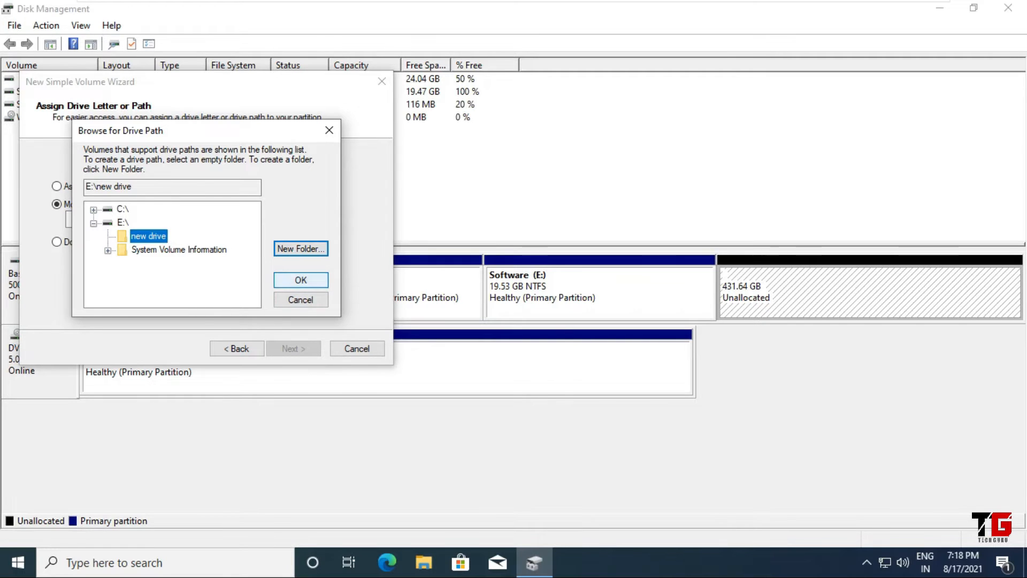
key(Return)
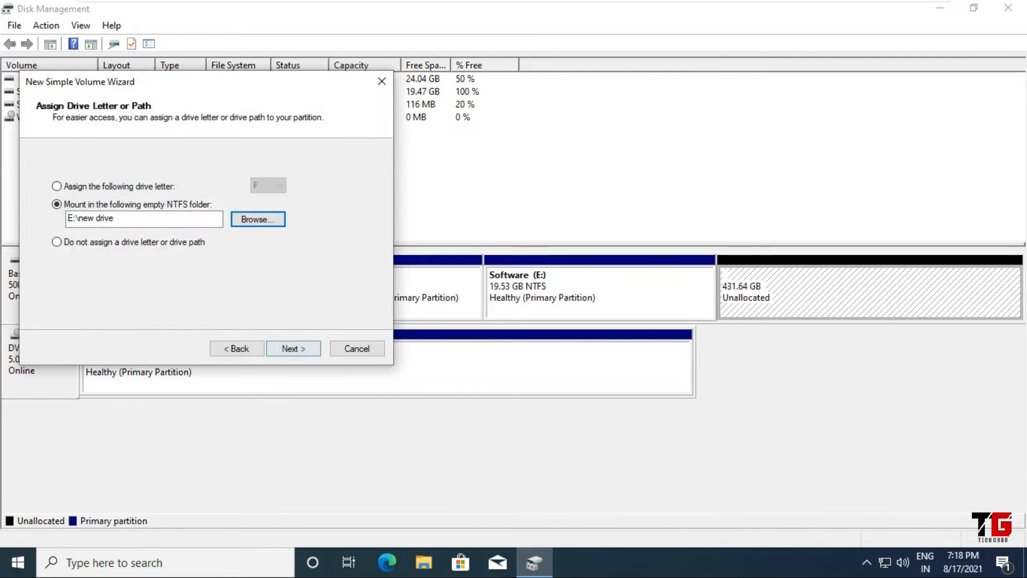
- Accept the offered NTFS format settings with the New Volume label and complete the volume creation
click(294, 349)
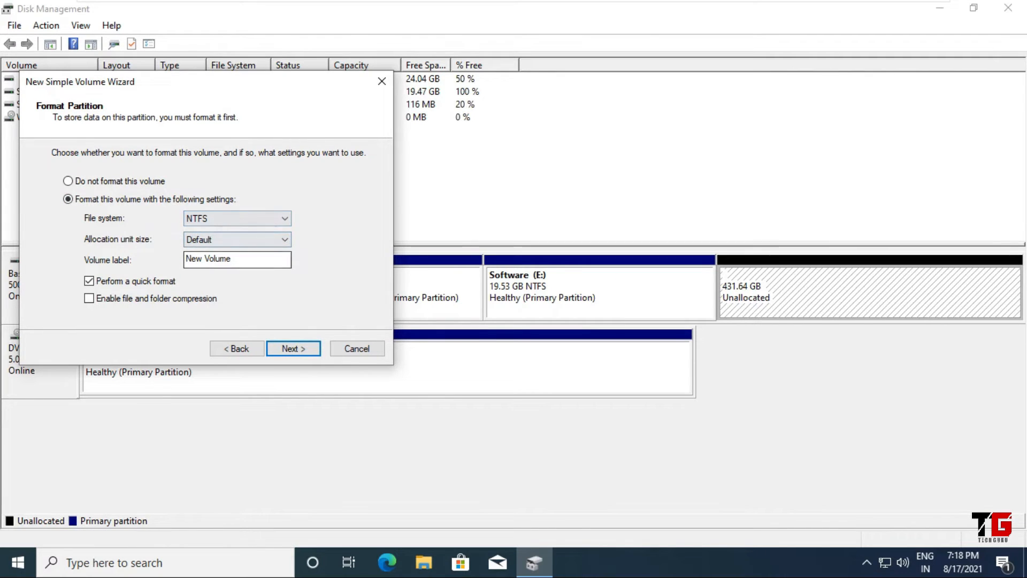
click(294, 348)
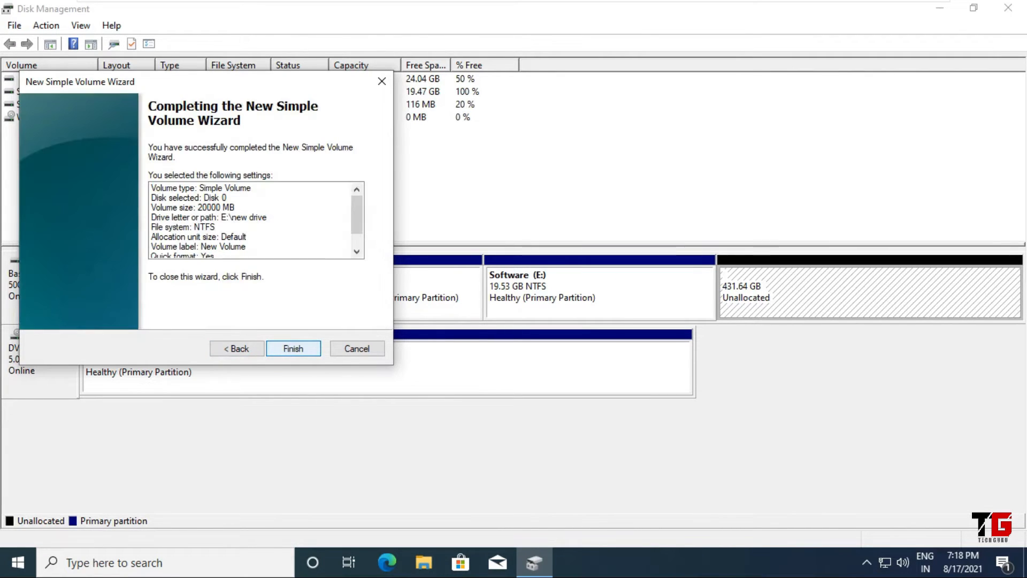
click(294, 348)
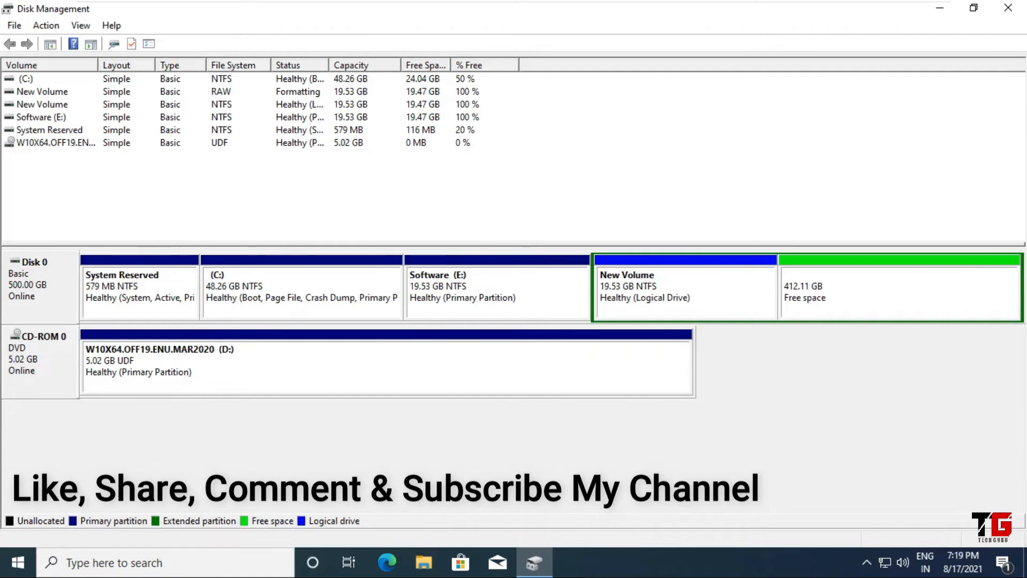
- Switch to File Explorer, check the available drives and view the contents of the Software (E:) drive
click(685, 292)
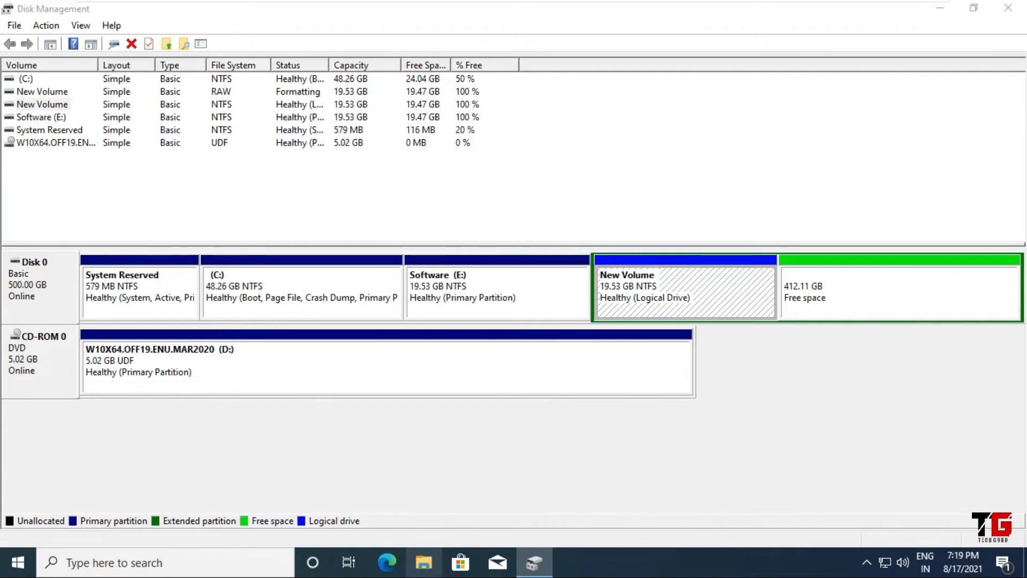
click(424, 562)
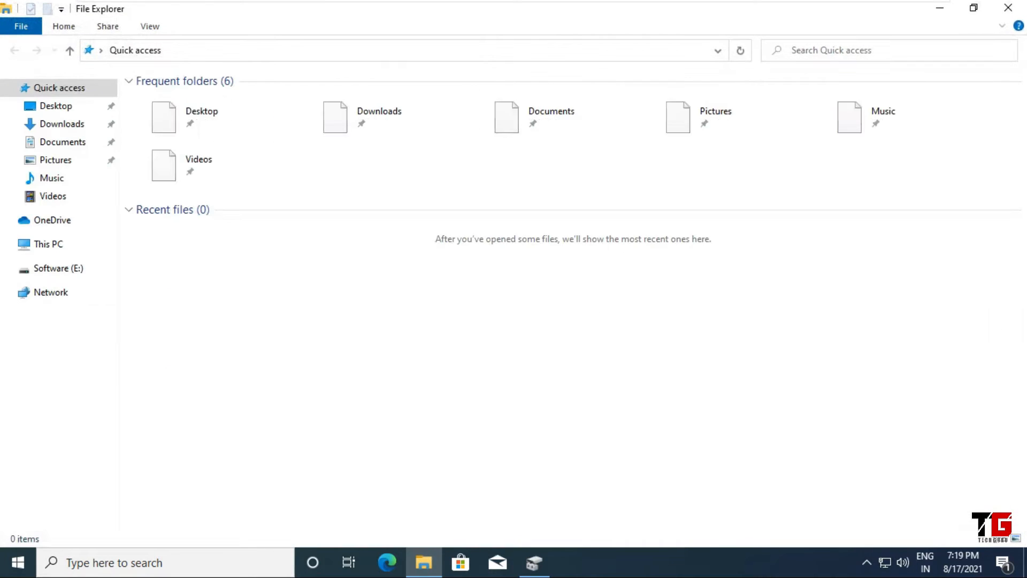
click(49, 244)
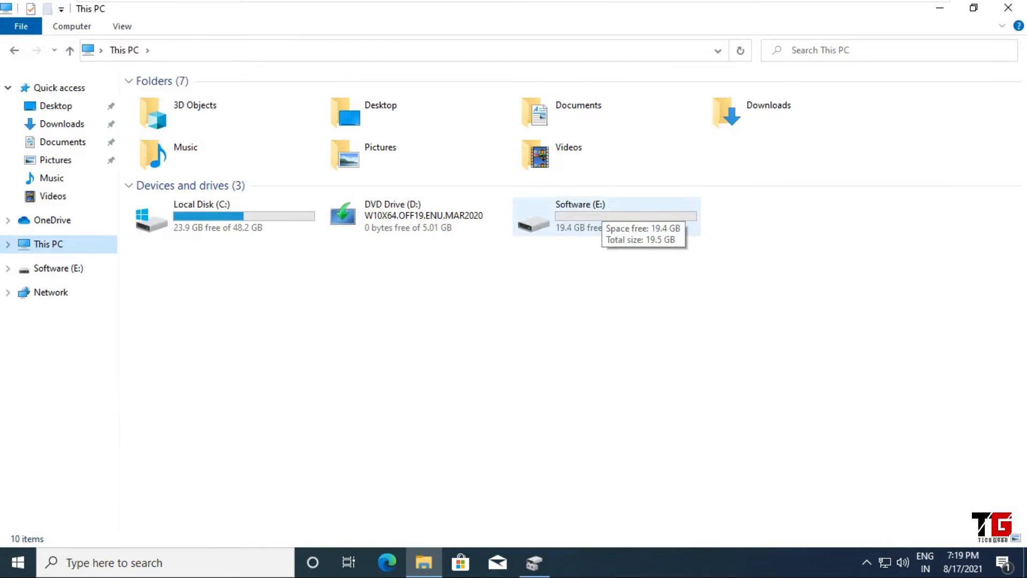
double_click(588, 217)
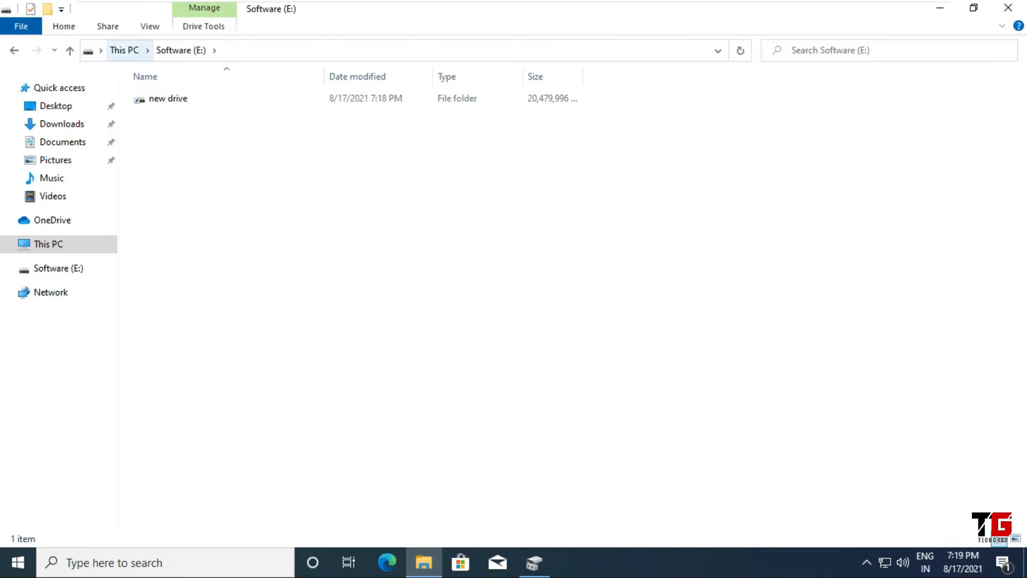
click(124, 50)
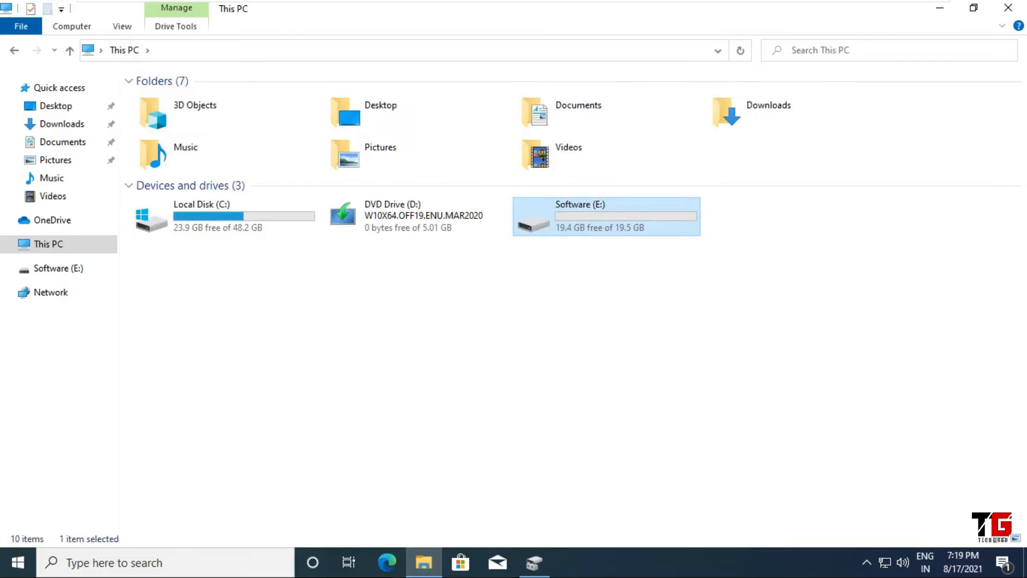
- Create a Rich Text Format document with the default name in the Software (E:) drive
key(Return)
right_click(230, 187)
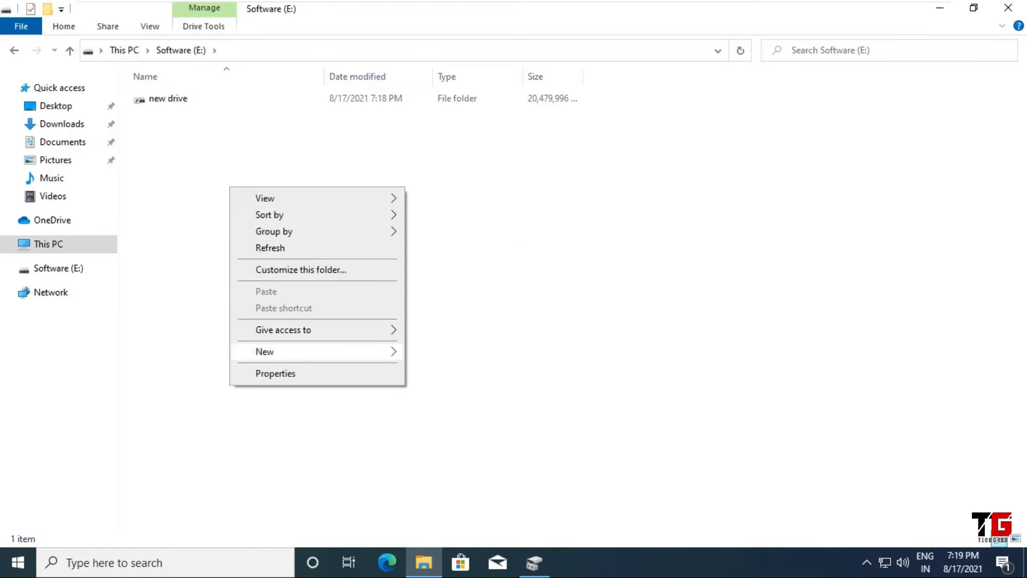
mouse_move(321, 351)
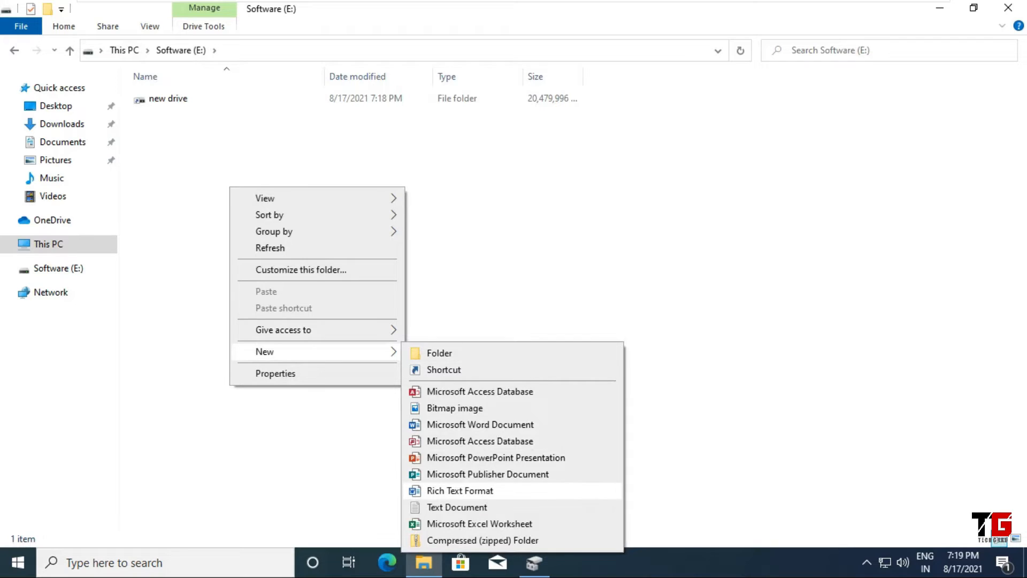
click(460, 490)
click(353, 300)
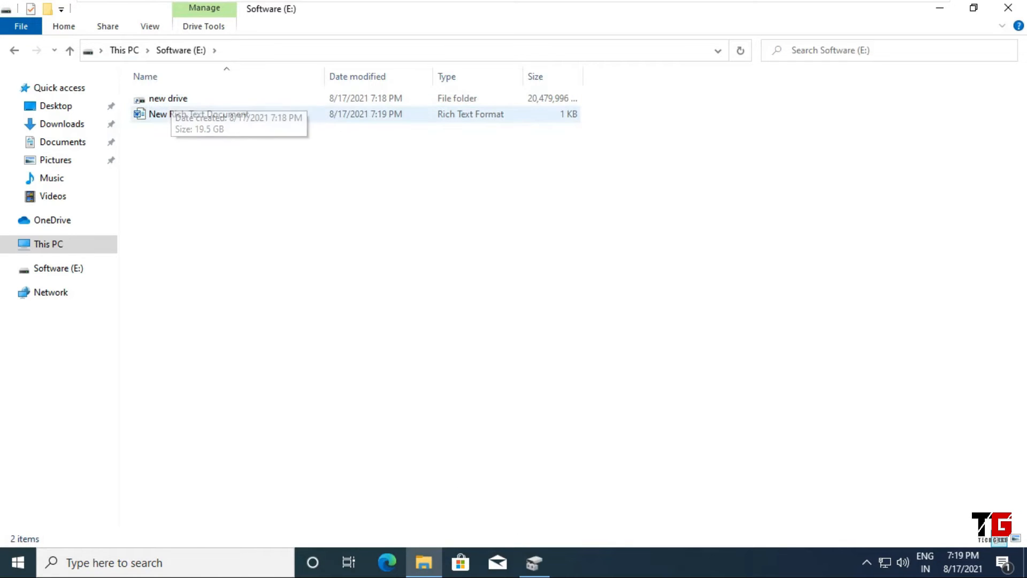
- Create a new folder and a Microsoft Excel worksheet inside the new drive mount folder, keeping the default names
double_click(168, 98)
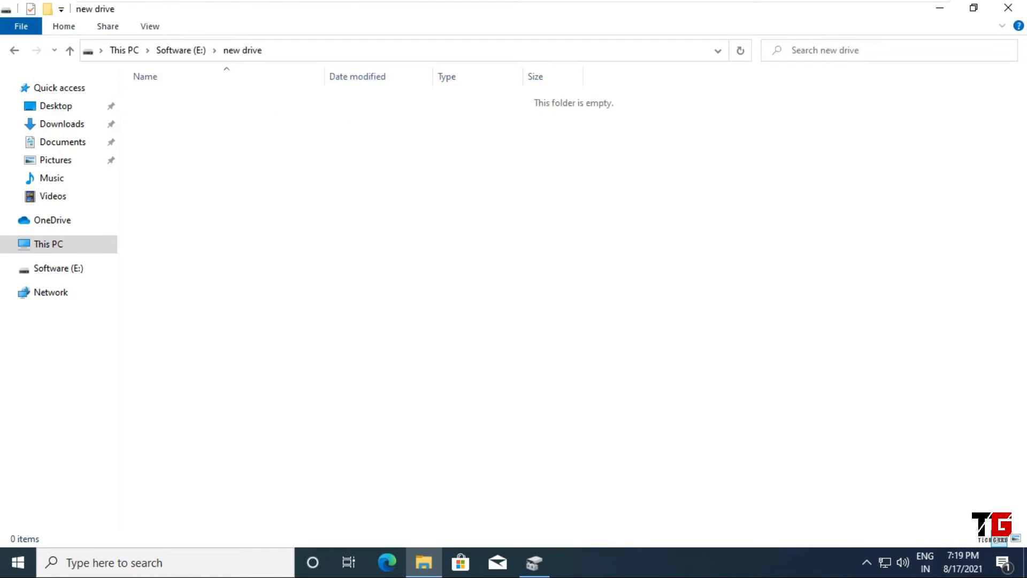
right_click(196, 131)
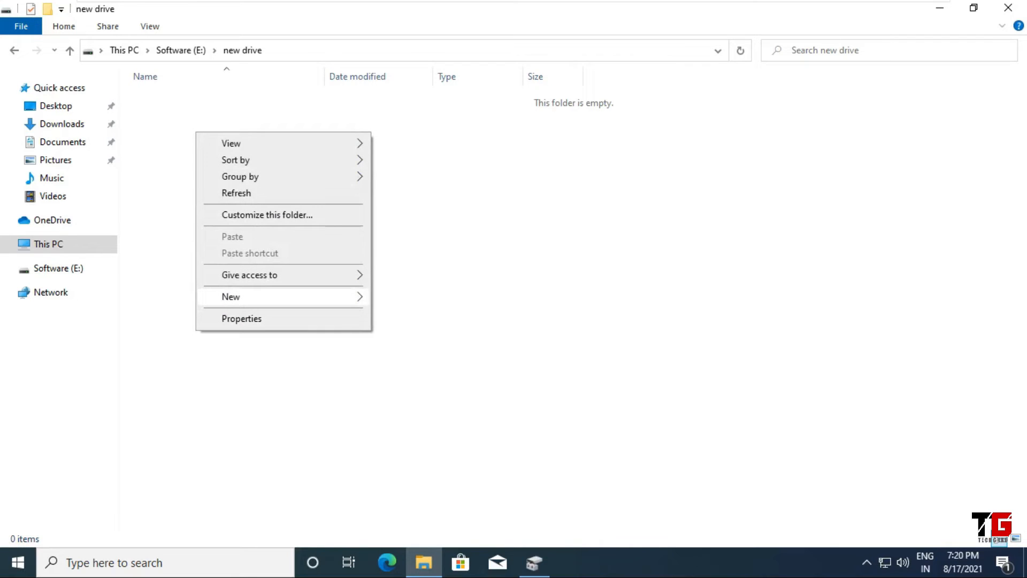
mouse_move(289, 297)
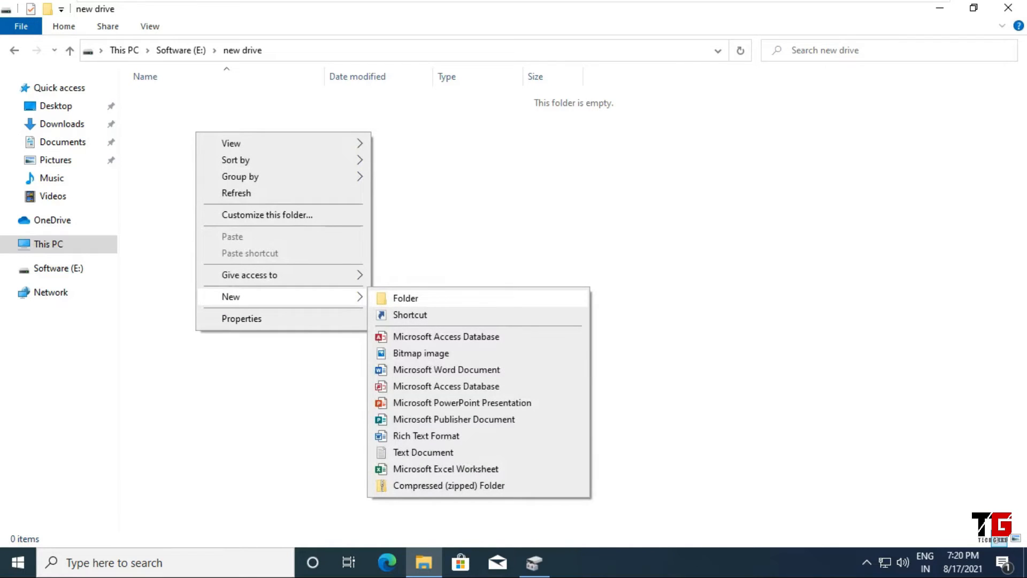
click(406, 298)
click(220, 197)
right_click(220, 196)
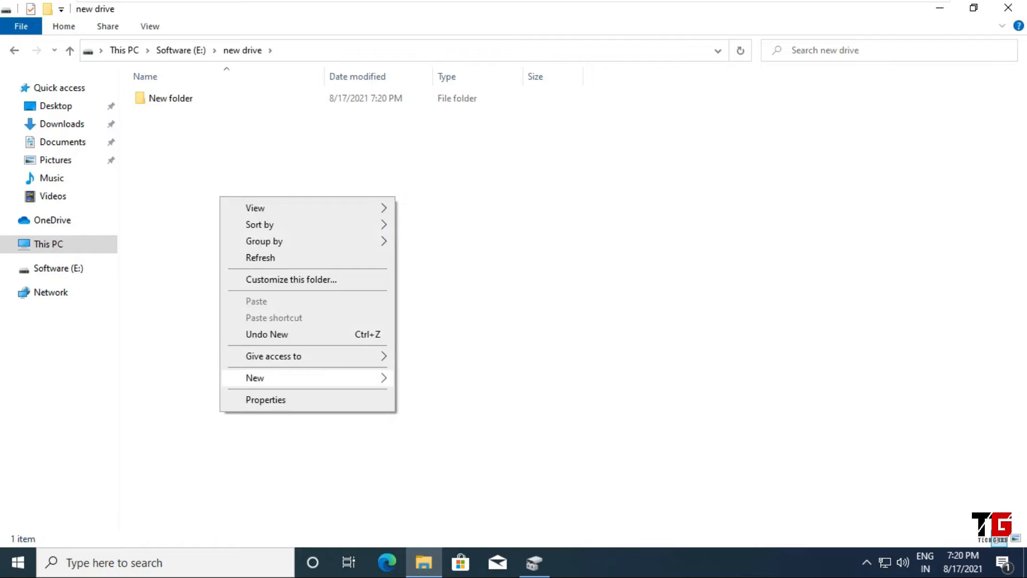
mouse_move(321, 378)
click(470, 359)
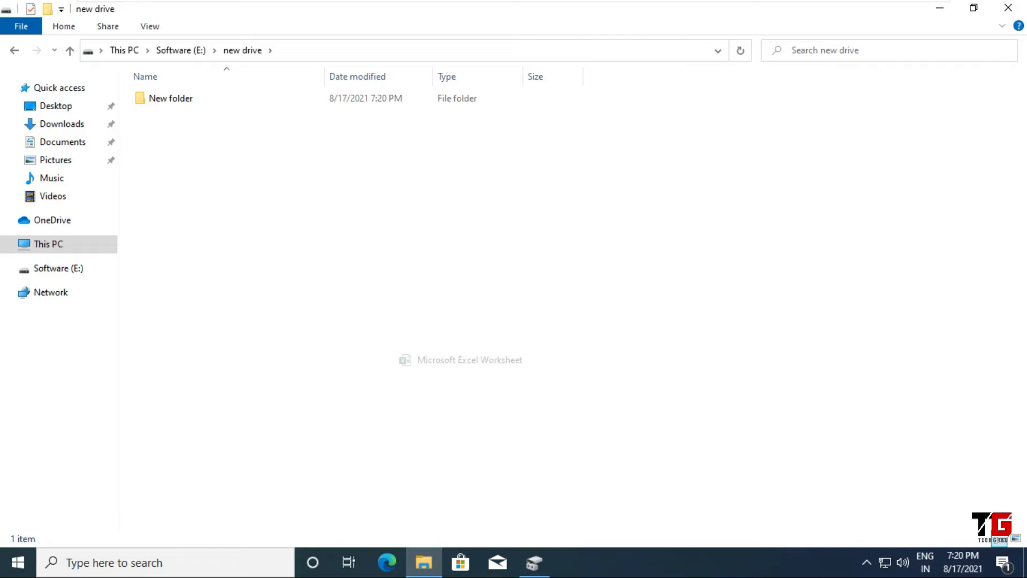
- Quick-format the Software (E:) drive with the offered settings, and check its contents before closing File Explorer
click(181, 50)
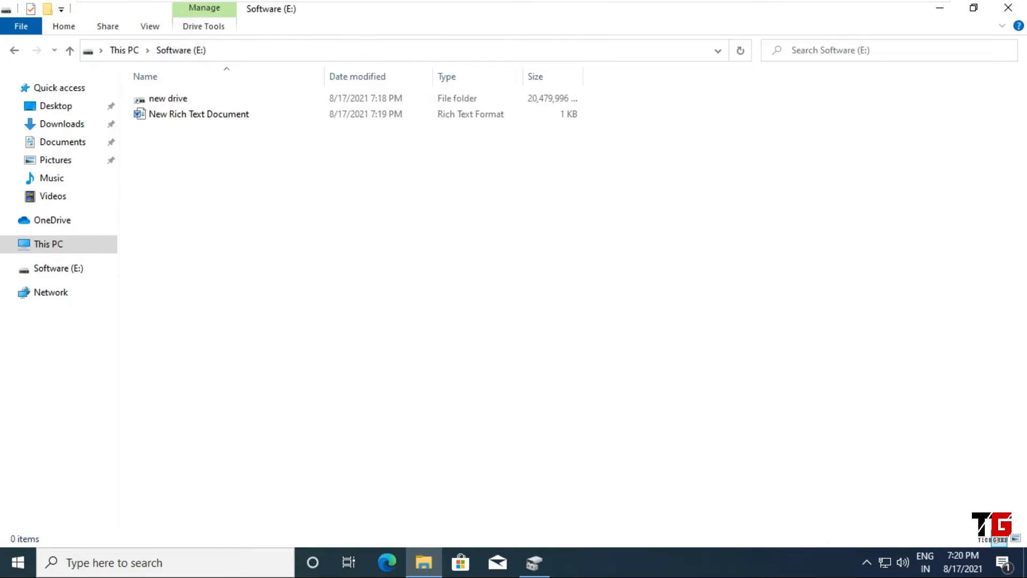
click(124, 50)
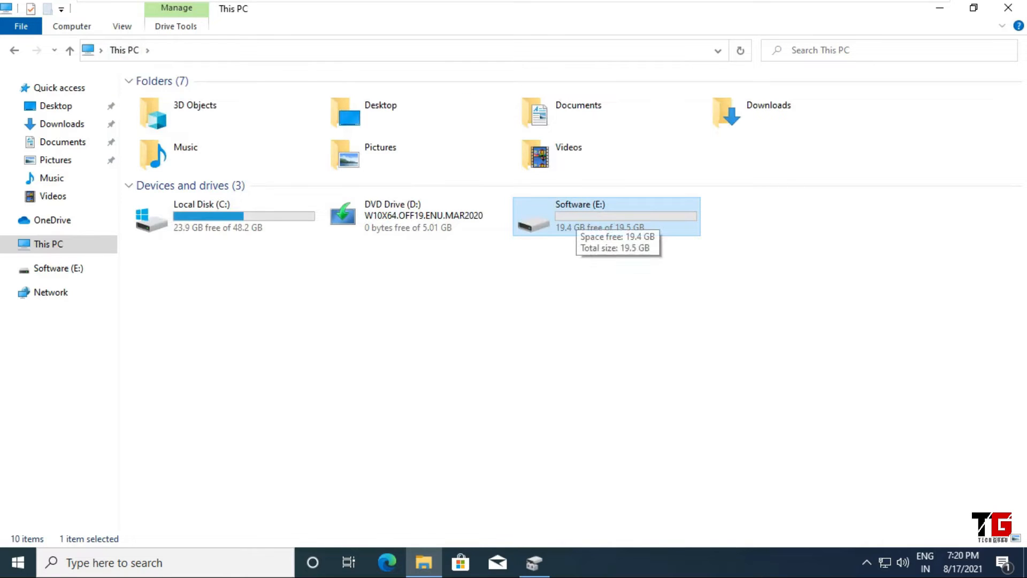
right_click(576, 216)
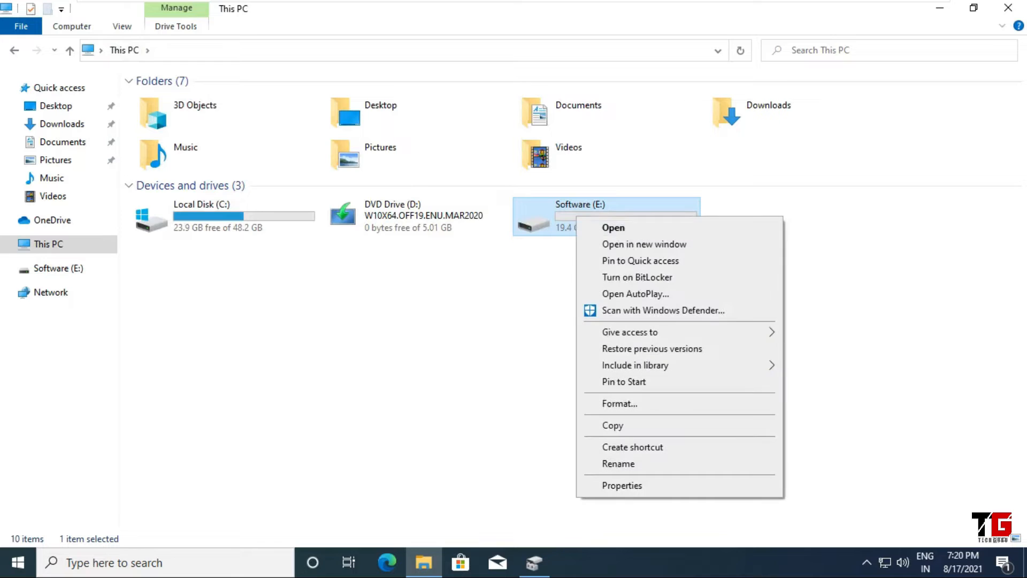
click(620, 403)
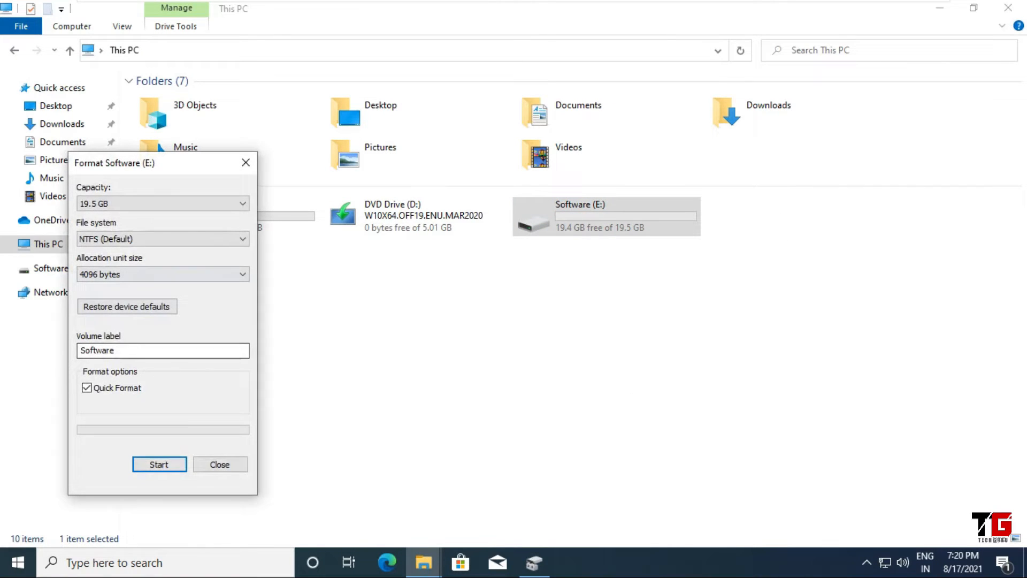
click(160, 464)
click(549, 282)
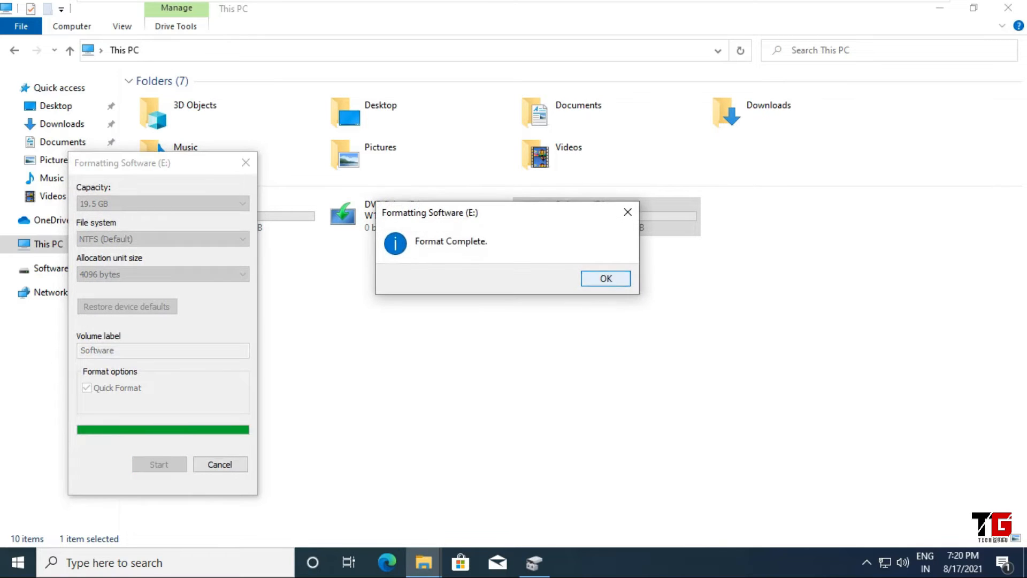
click(603, 277)
click(220, 465)
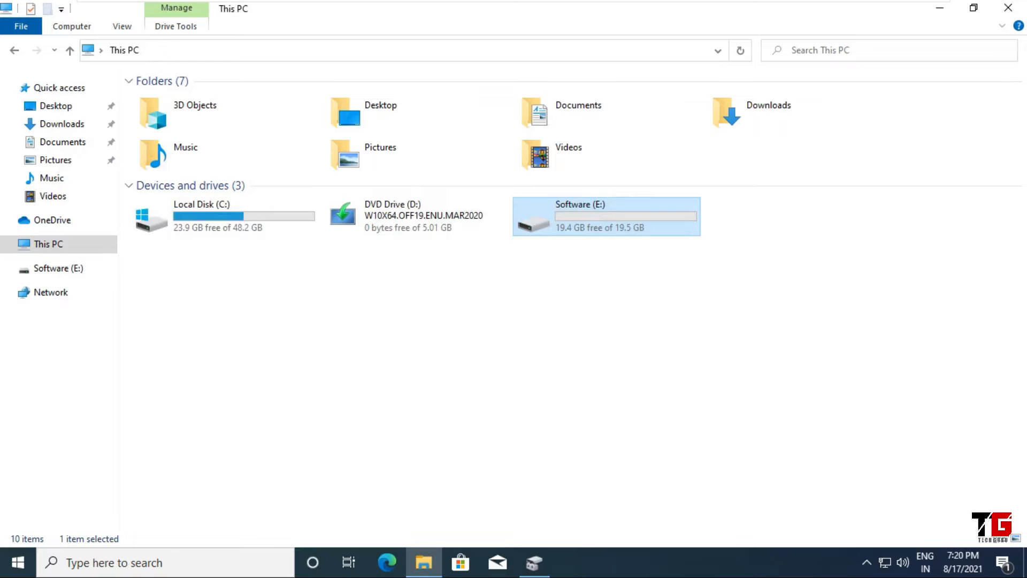
key(Return)
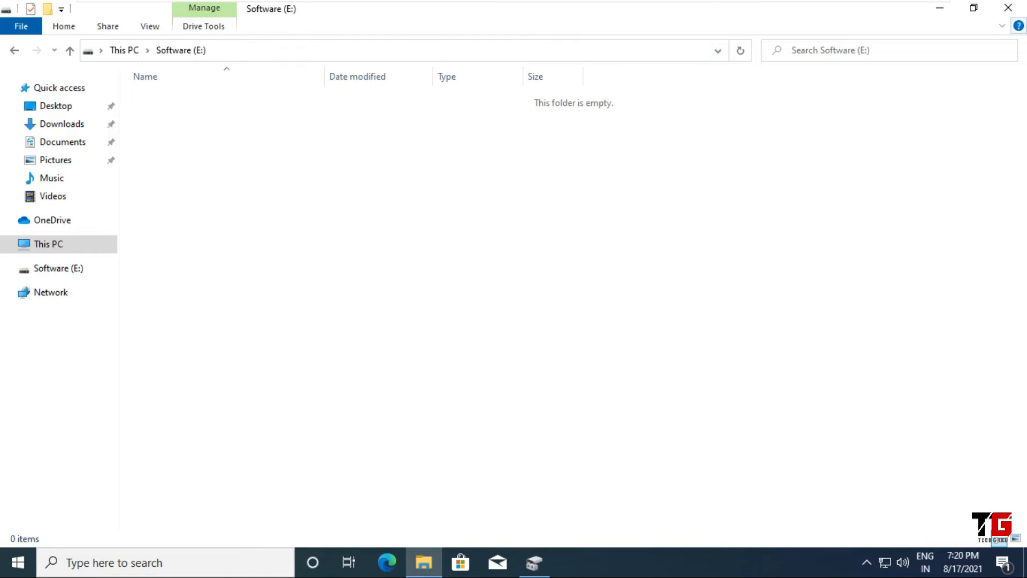
click(1008, 8)
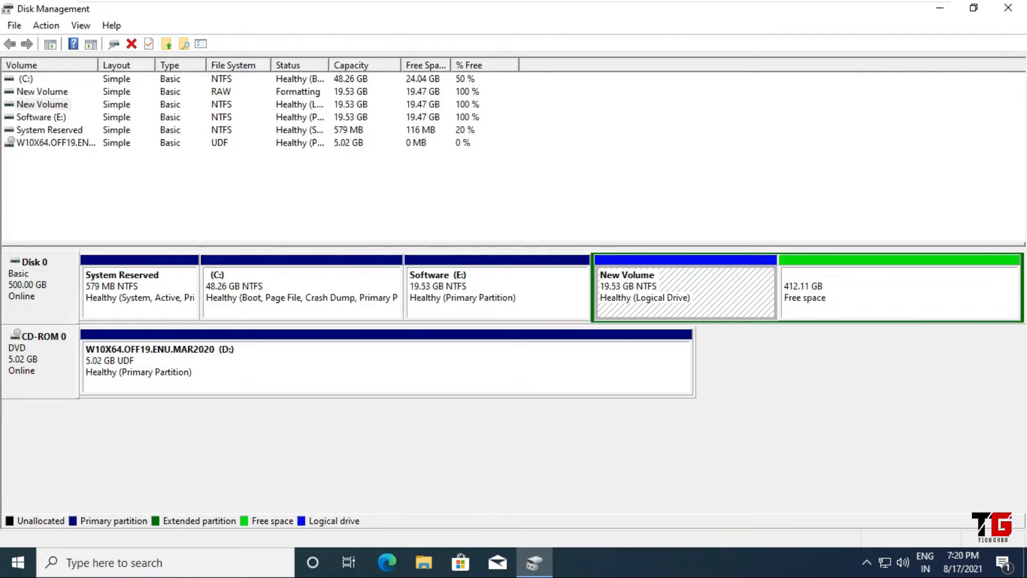
- Mount the 19.53 GB logical New Volume in a new empty NTFS folder named new on drive E:
right_click(697, 283)
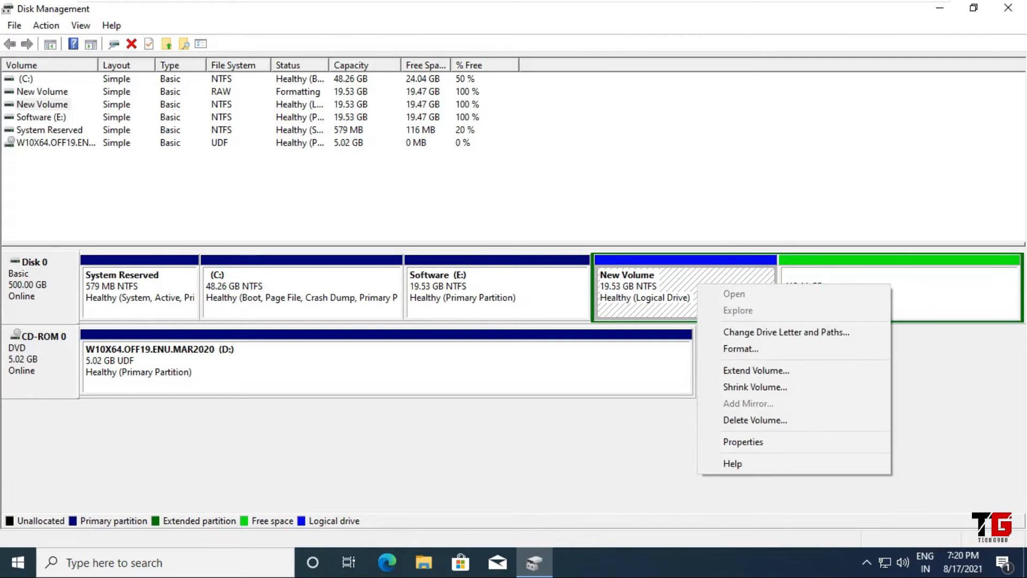
click(786, 331)
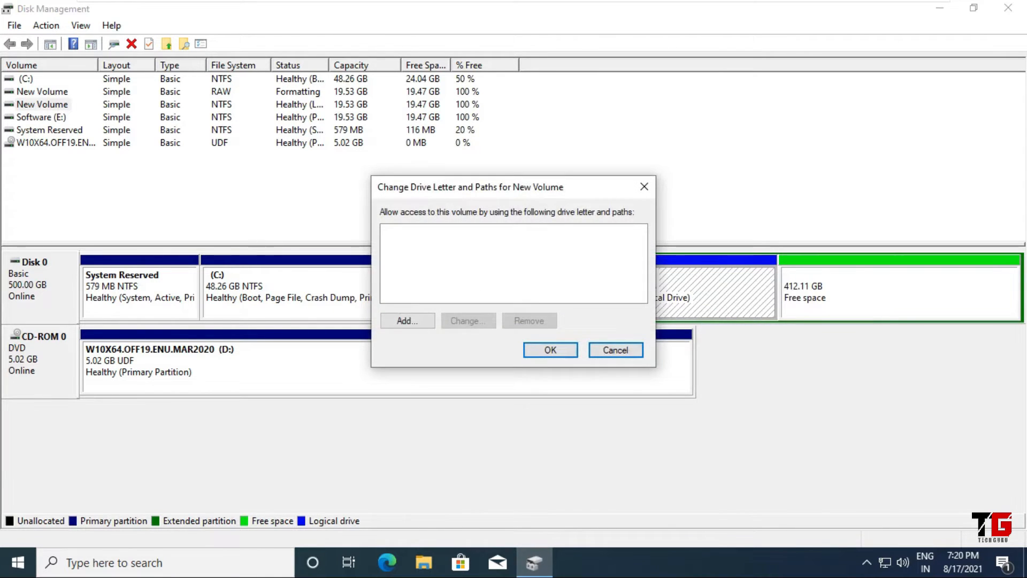
click(404, 320)
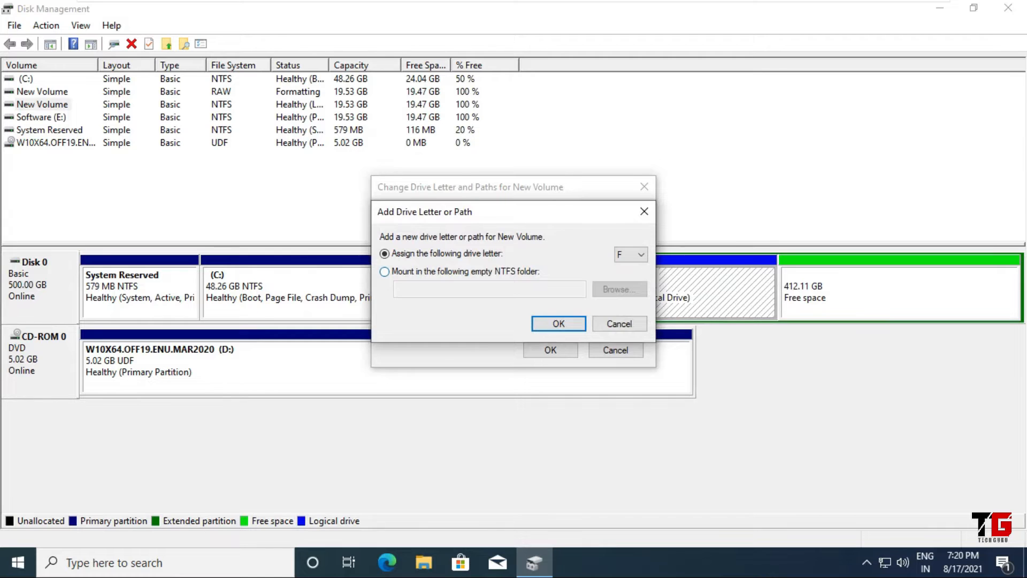
click(384, 271)
click(620, 289)
click(430, 276)
click(608, 302)
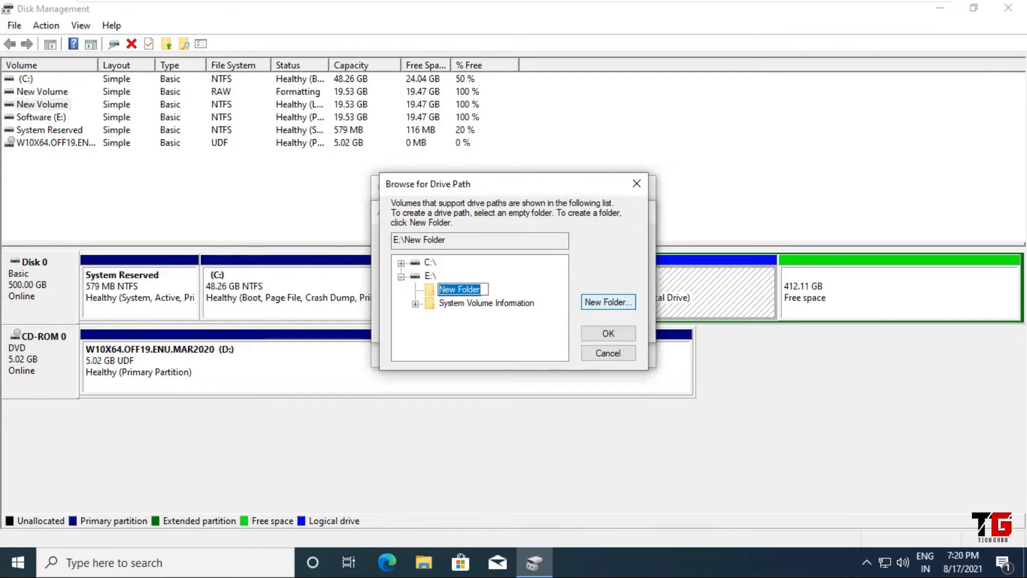
text(new)
key(Return)
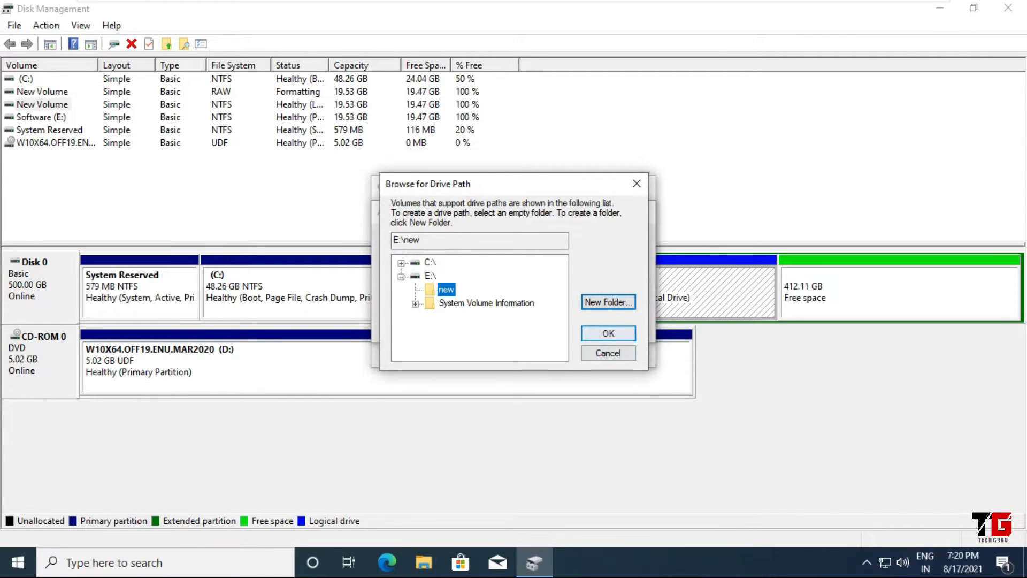
key(Return)
click(559, 324)
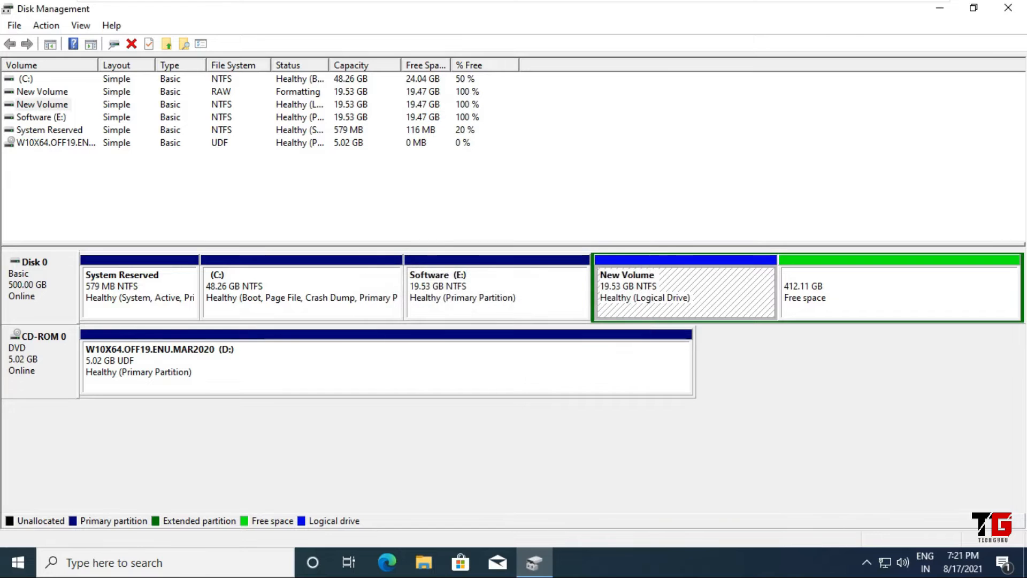
- Switch to File Explorer, view the contents of the new mount folder on Software (E:), and close the window
click(424, 562)
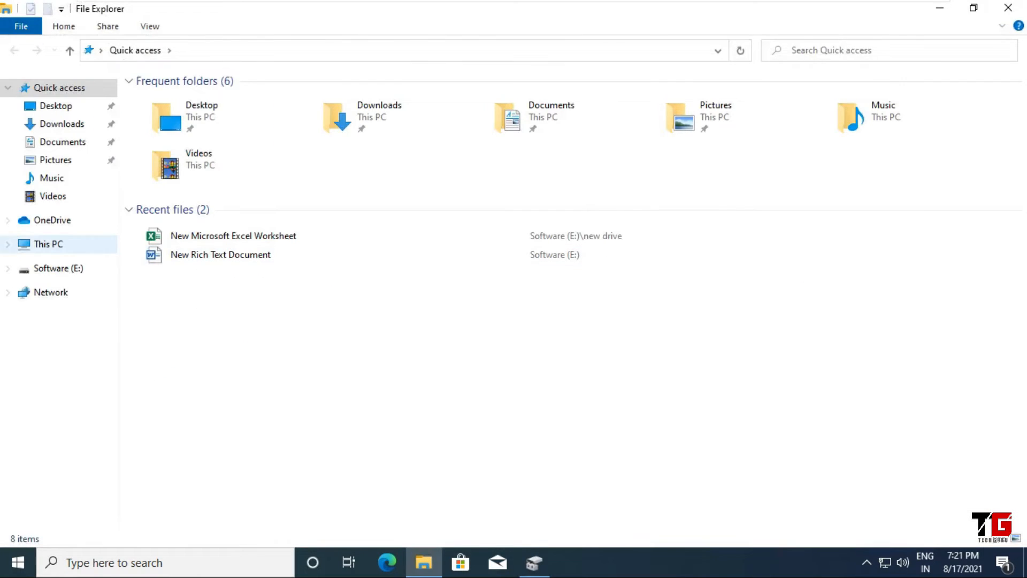
click(49, 243)
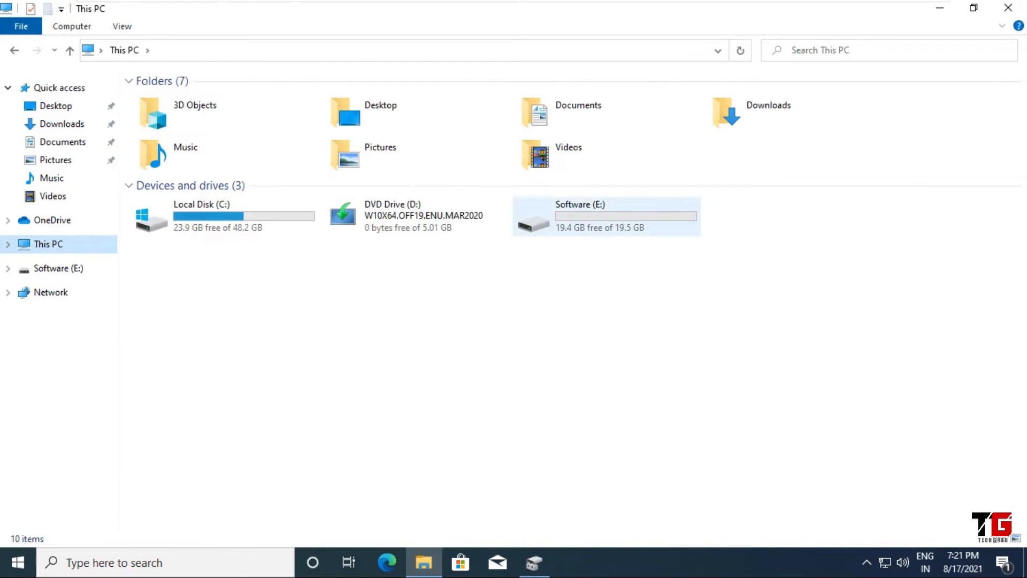
double_click(605, 212)
double_click(155, 98)
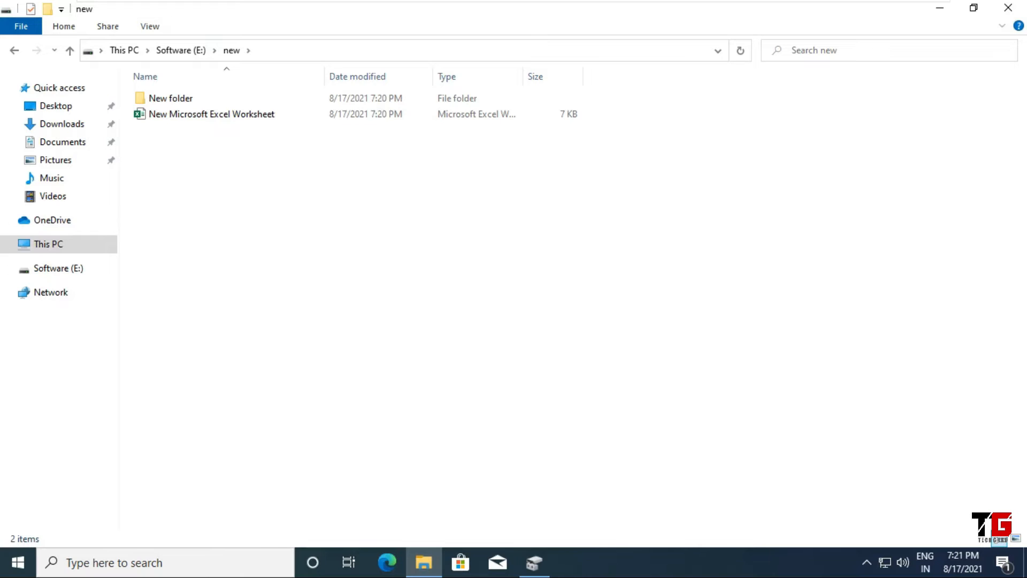
click(1009, 8)
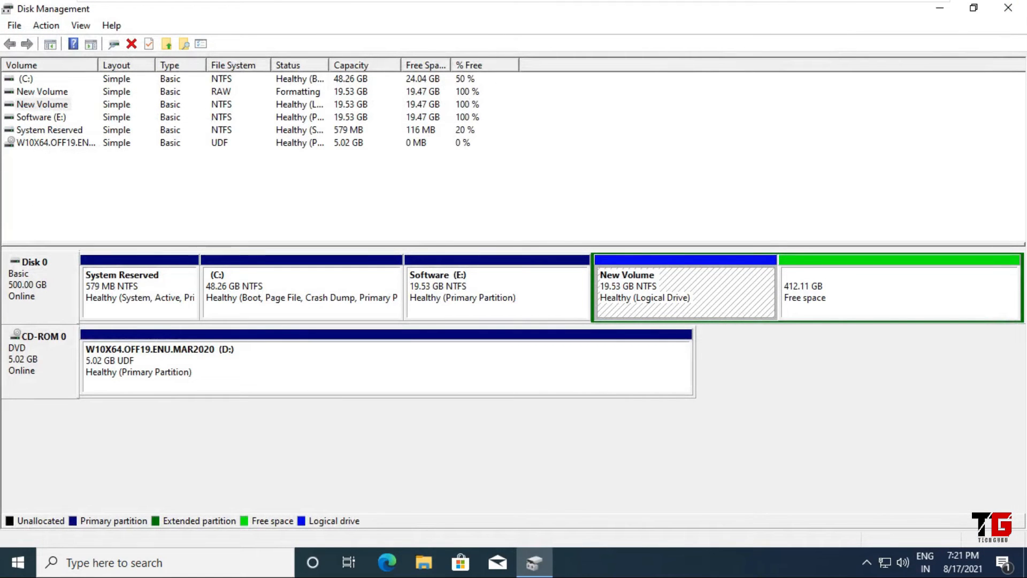
- Create a 30000 MB simple volume in the free space without a drive letter or path, quick-formatted as NTFS with the label New Volume
click(883, 292)
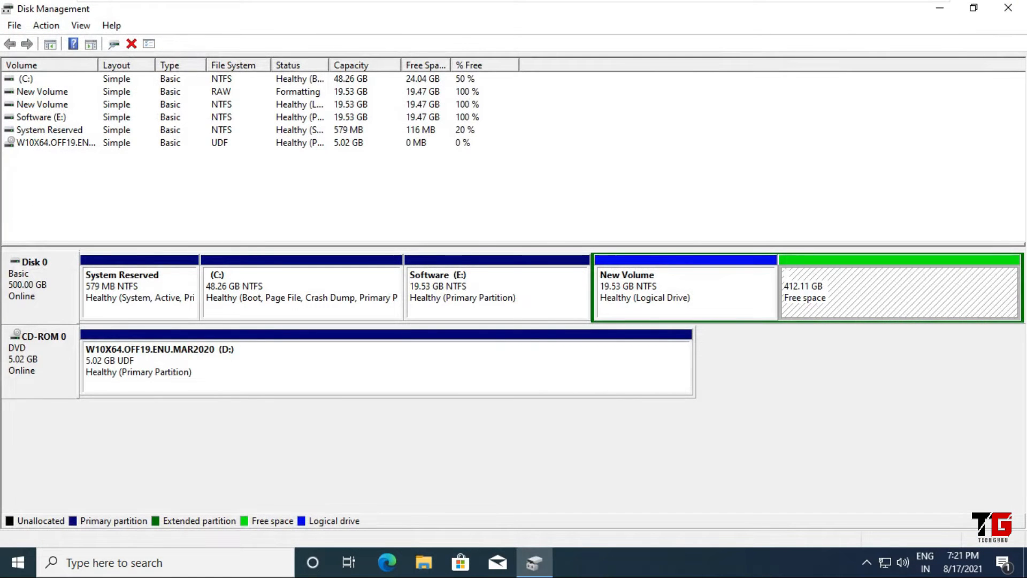
right_click(835, 289)
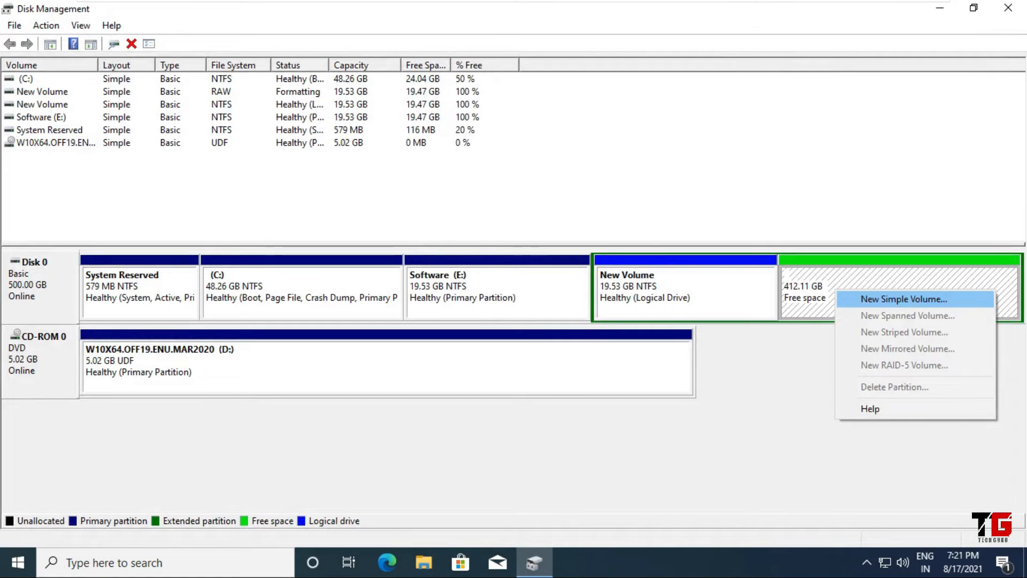
click(904, 299)
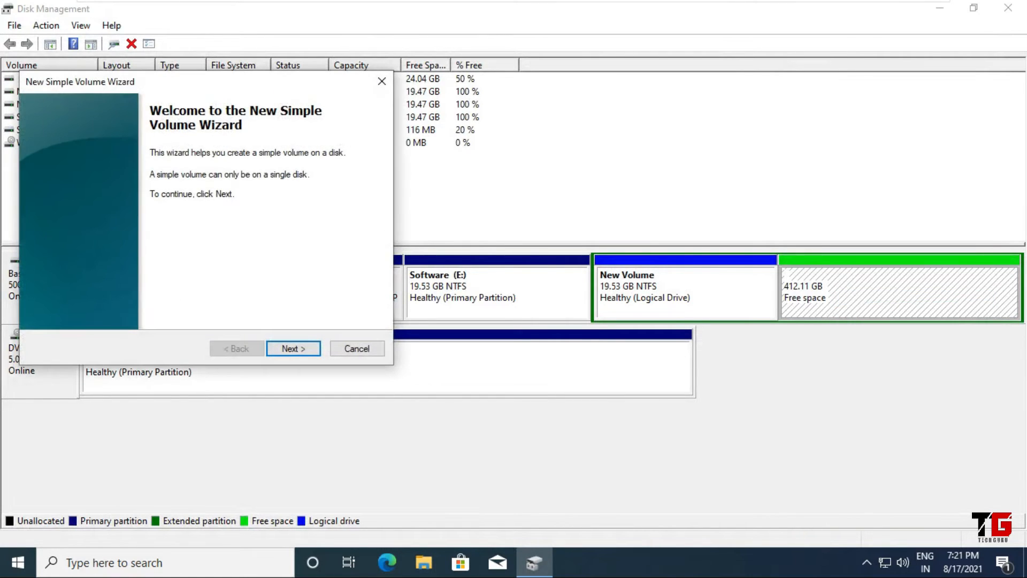
key(Return)
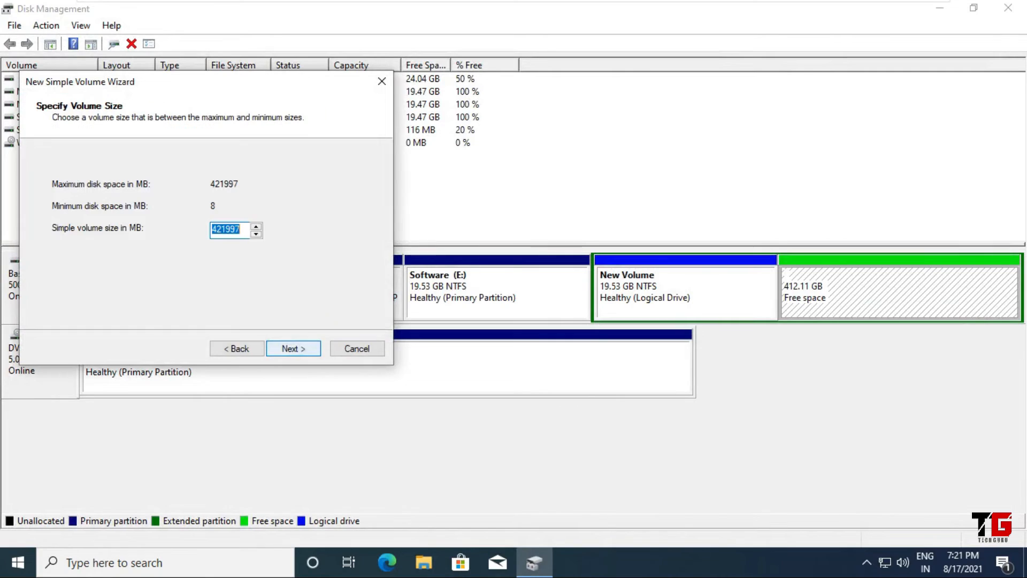
text(30000)
key(Return)
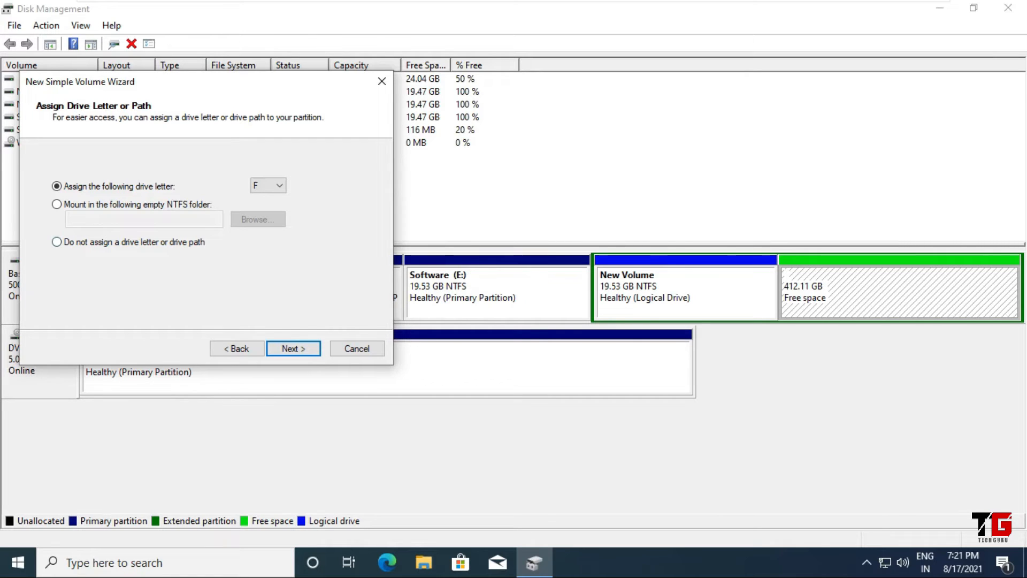
click(57, 242)
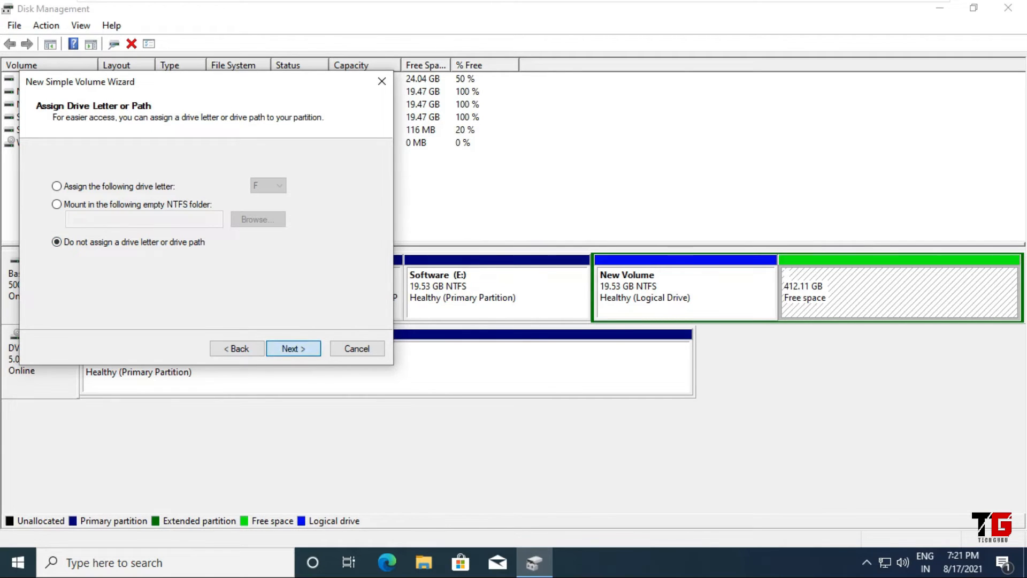
click(294, 349)
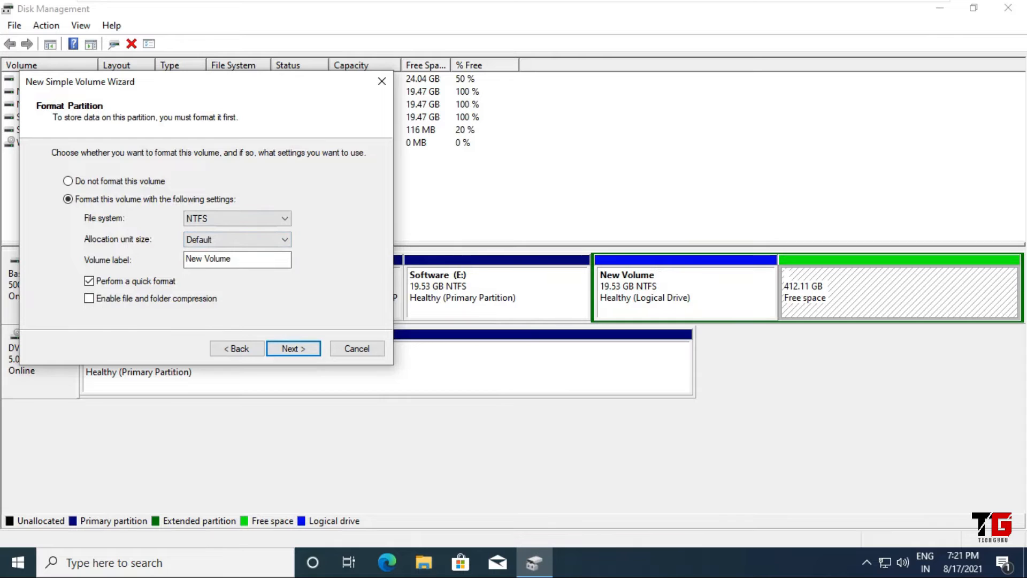
drag(210, 83, 321, 85)
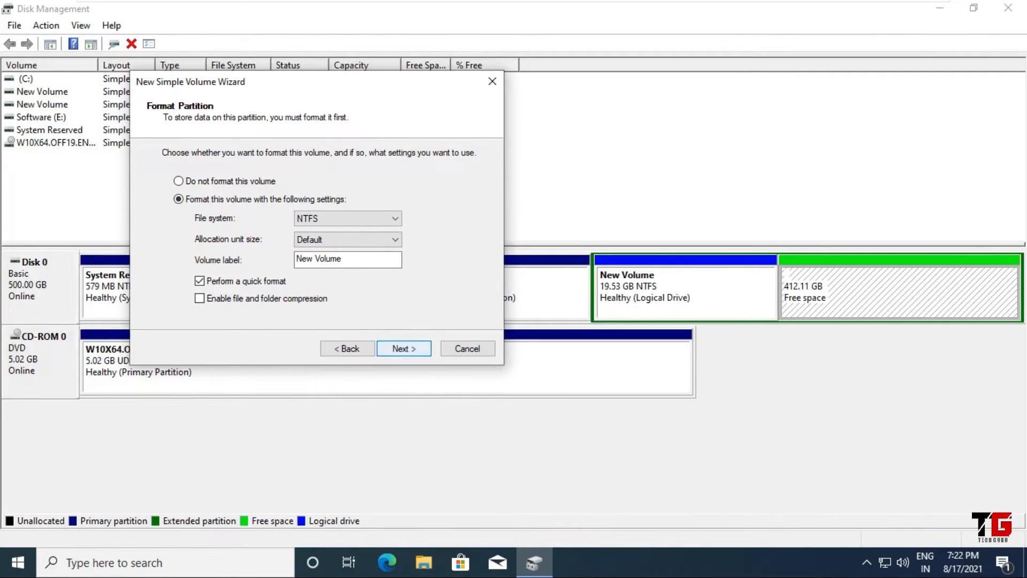
click(403, 349)
click(404, 348)
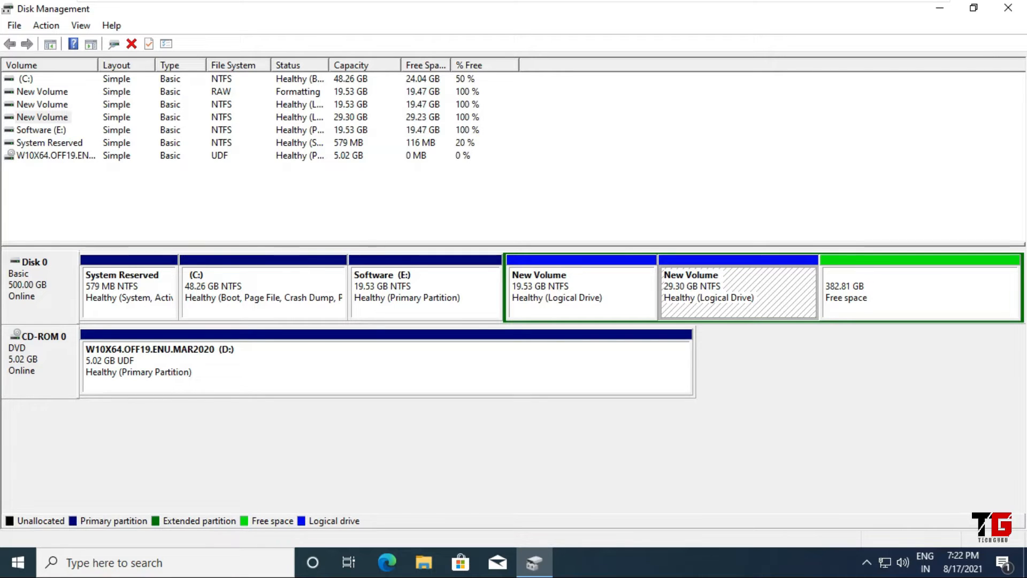
- Assign drive letter F to the 29.30 GB New Volume
right_click(729, 288)
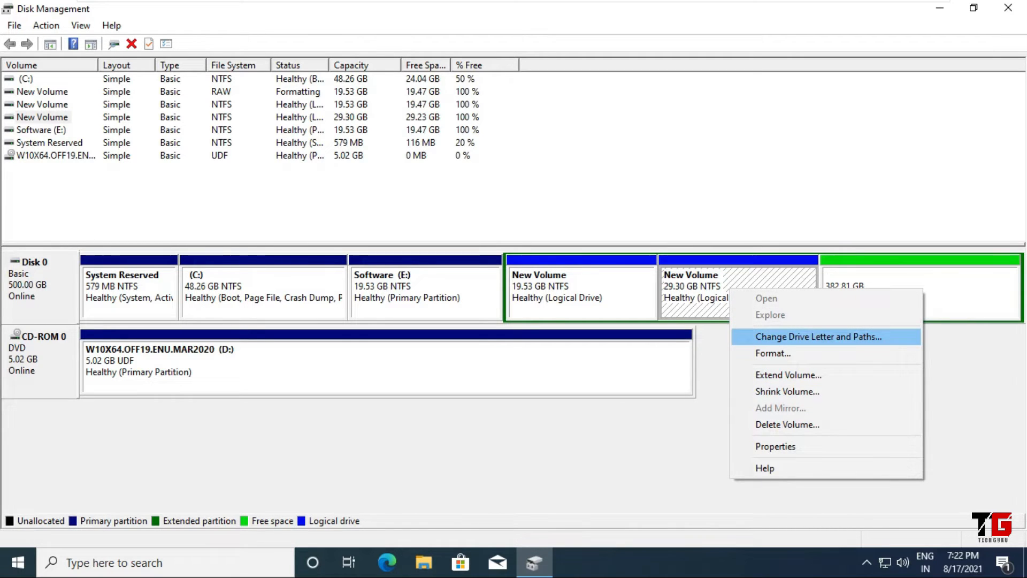
click(818, 336)
click(407, 321)
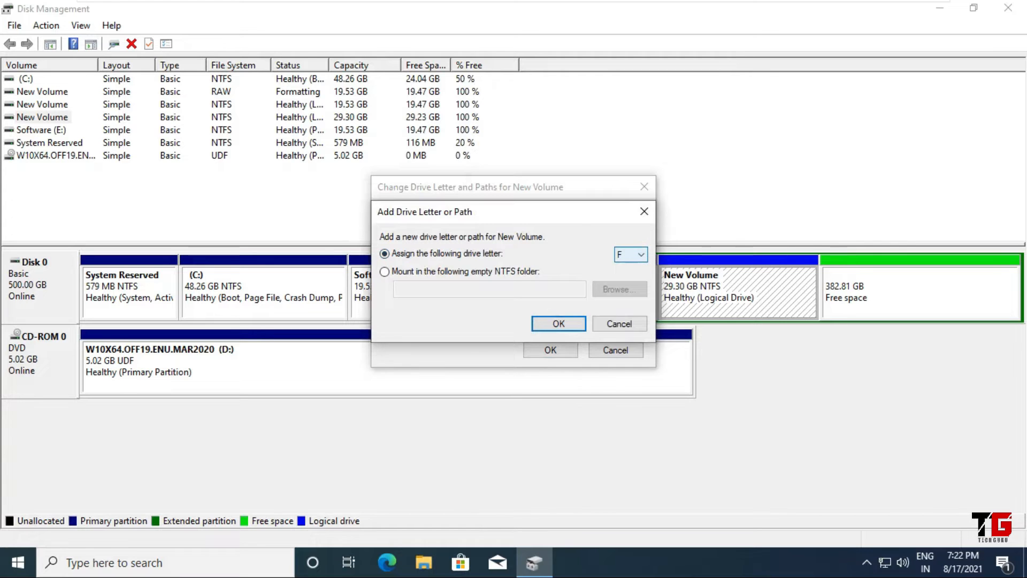
click(559, 323)
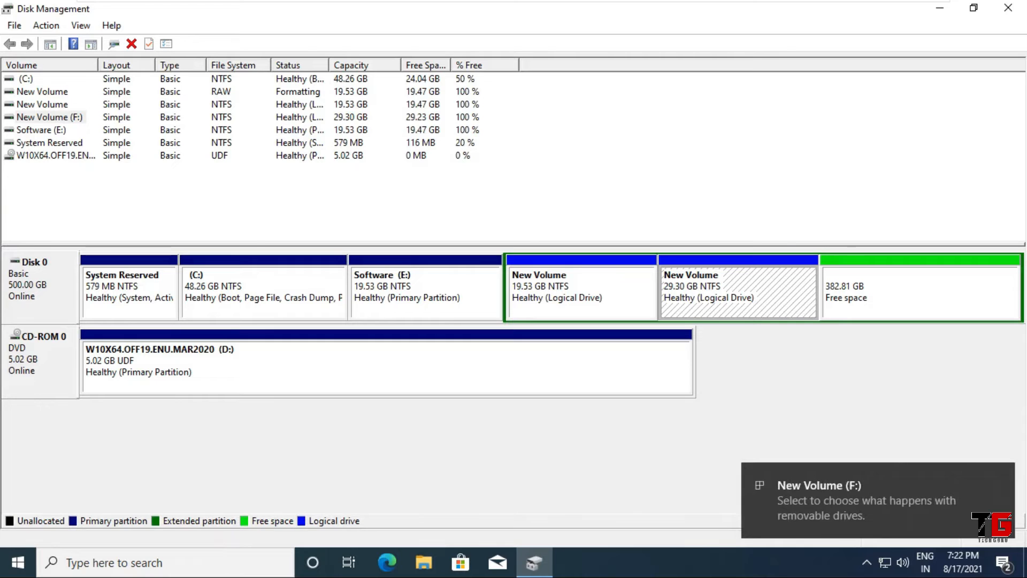
- Open New Volume (F:) to check its contents, and close its File Explorer window
right_click(776, 279)
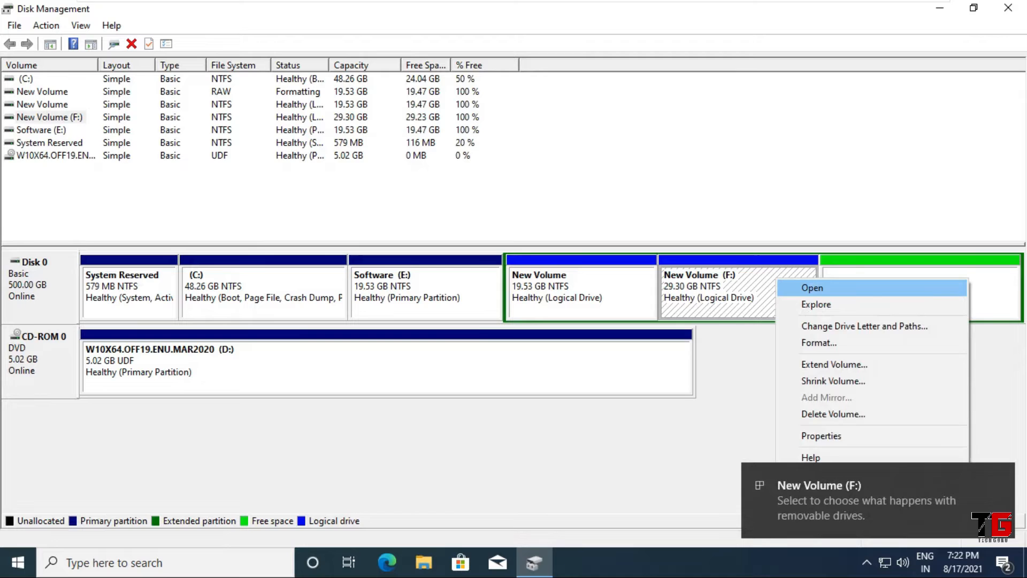
click(813, 288)
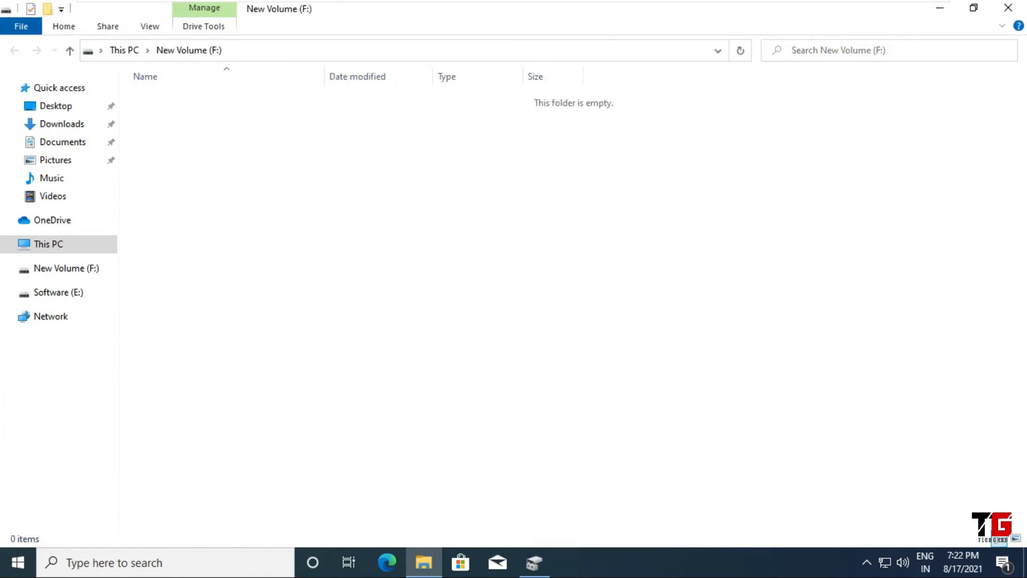
click(1008, 8)
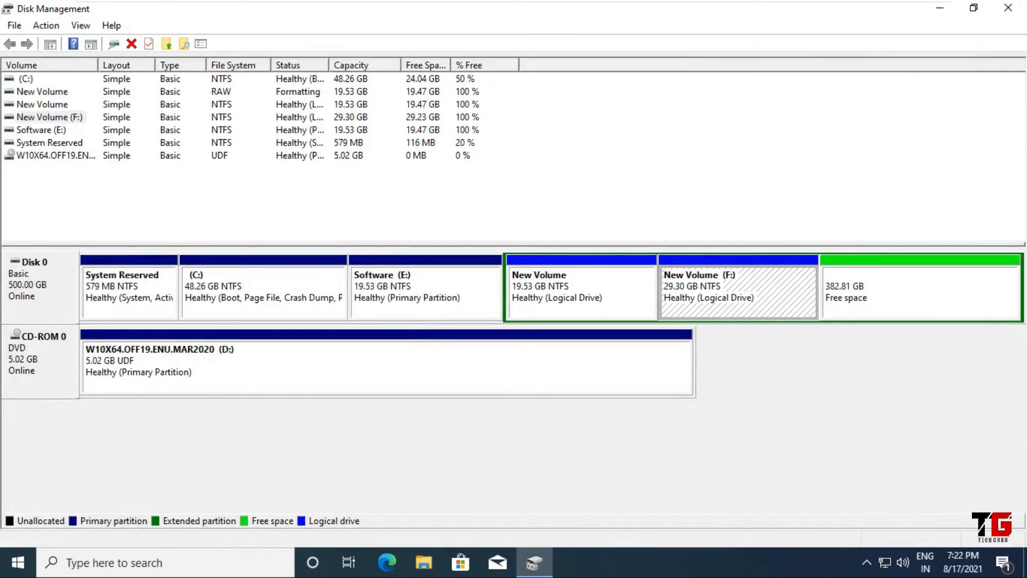
- Create a 30000 MB simple volume in the remaining free space with drive letter G, leaving it unformatted
right_click(866, 291)
click(934, 299)
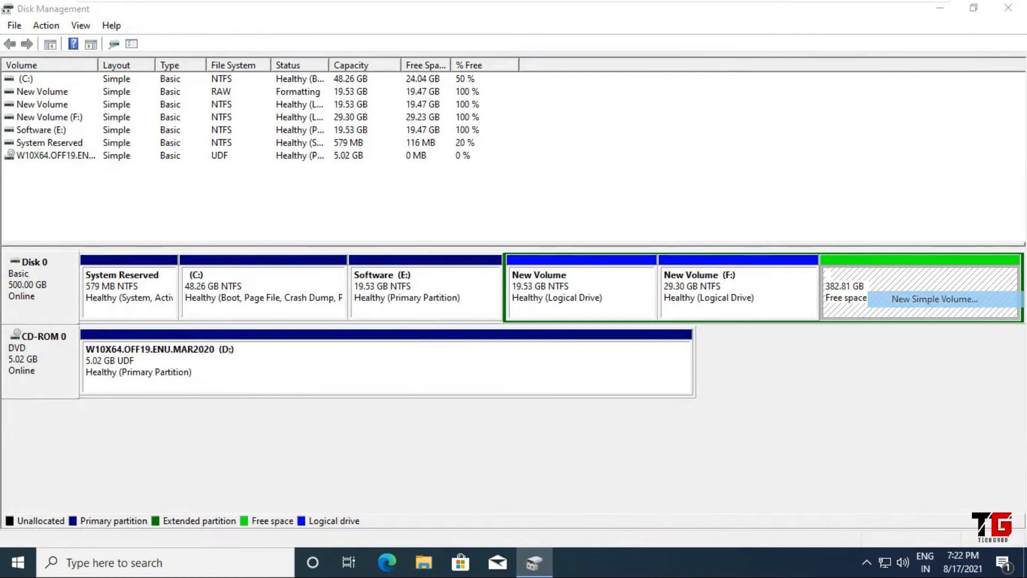
key(Return)
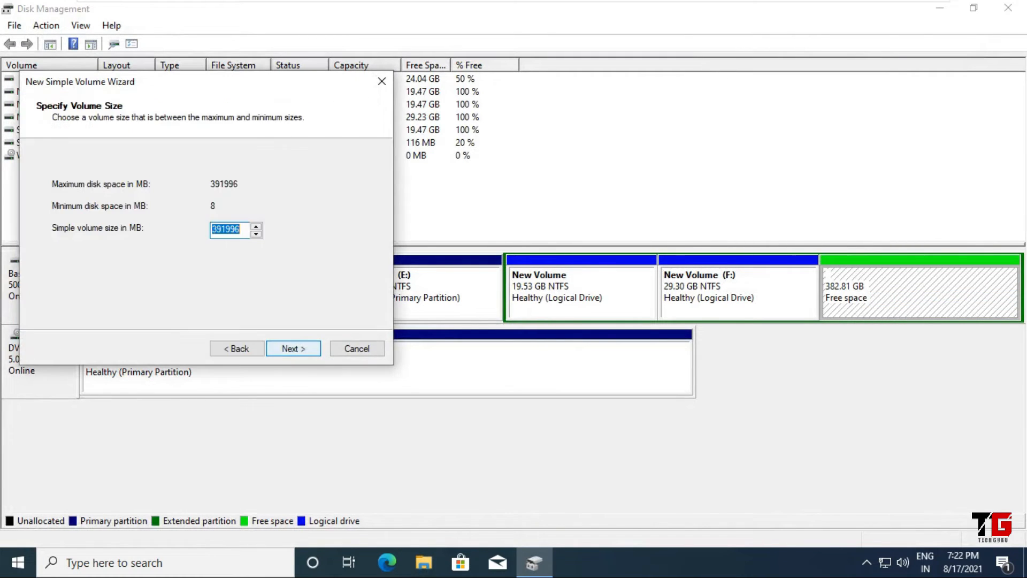
text(30000)
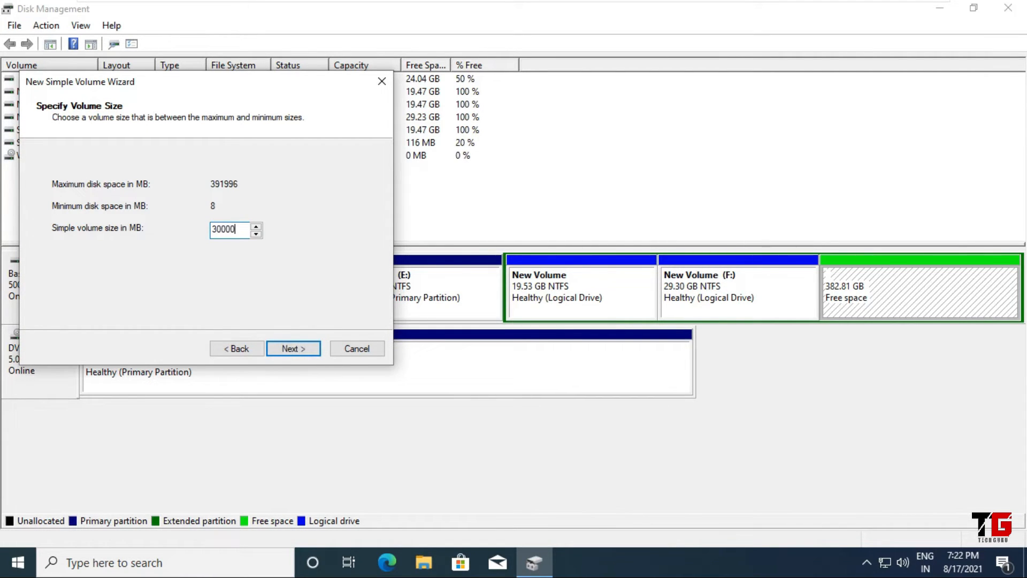
key(Return)
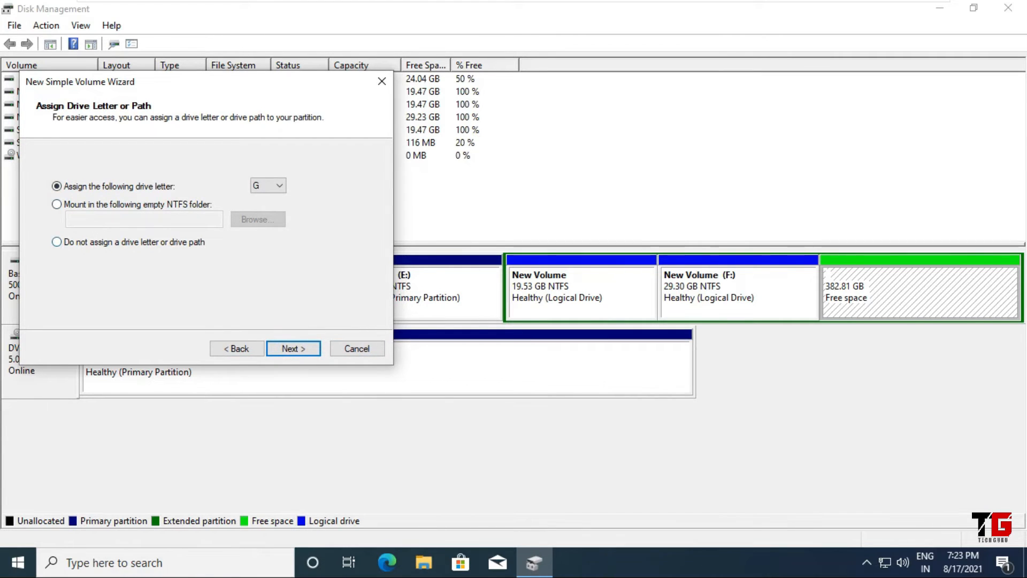
click(293, 348)
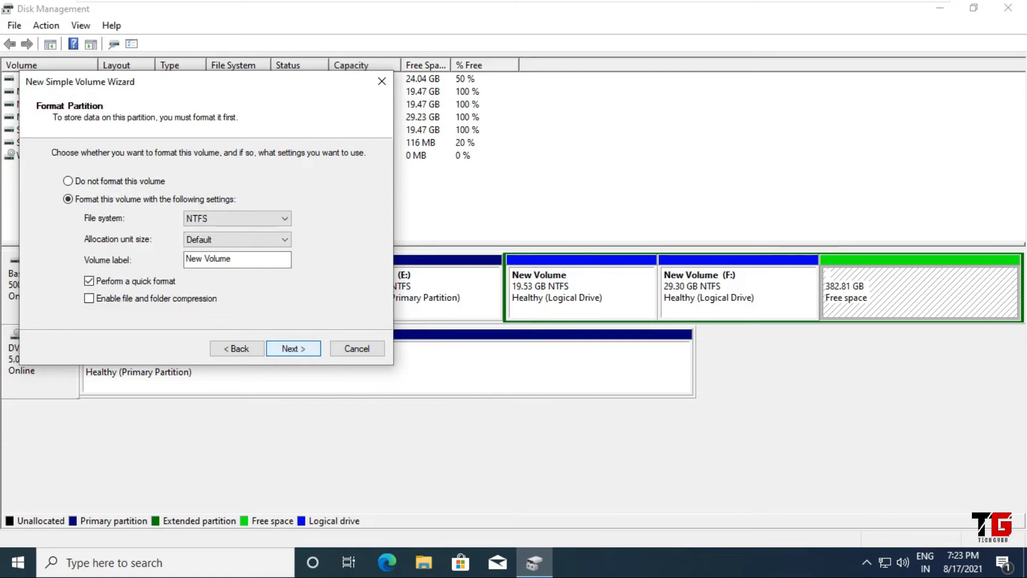
drag(179, 87, 383, 120)
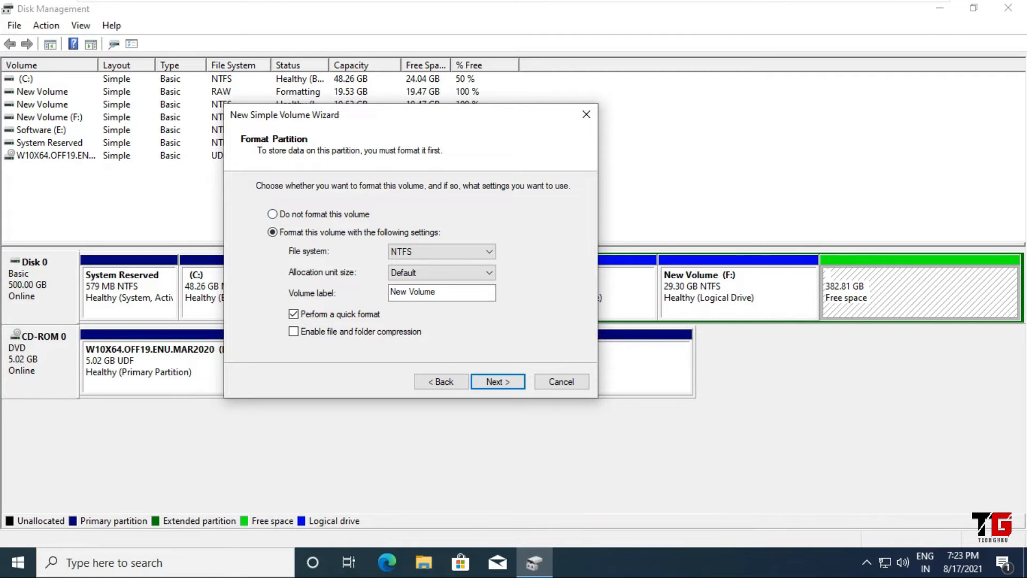
click(273, 214)
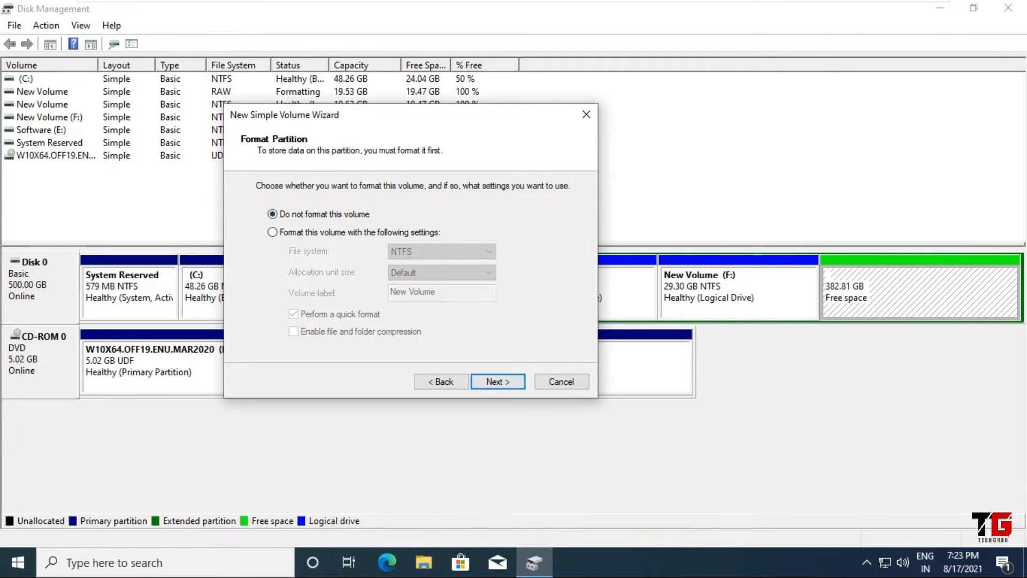
click(497, 382)
key(Return)
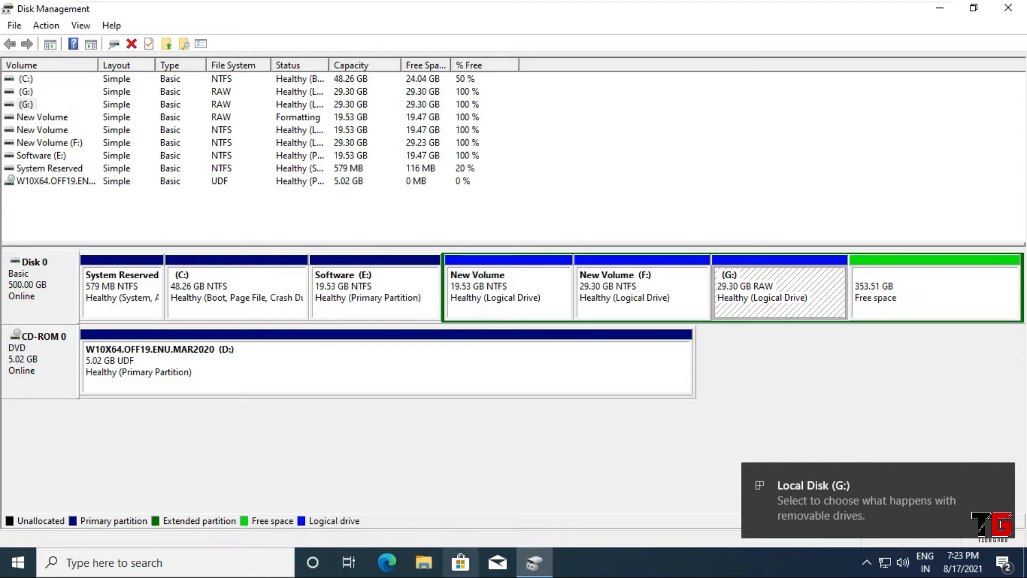
- Quick-format Local Disk (G:) from File Explorer as NTFS with 4096-byte allocation units and no label, and close the window
click(423, 563)
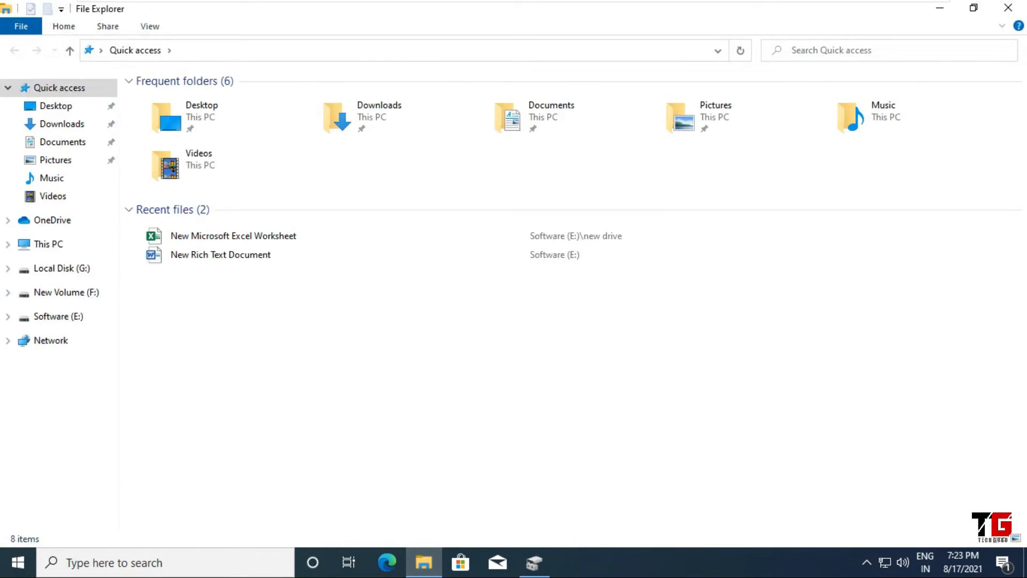
click(48, 244)
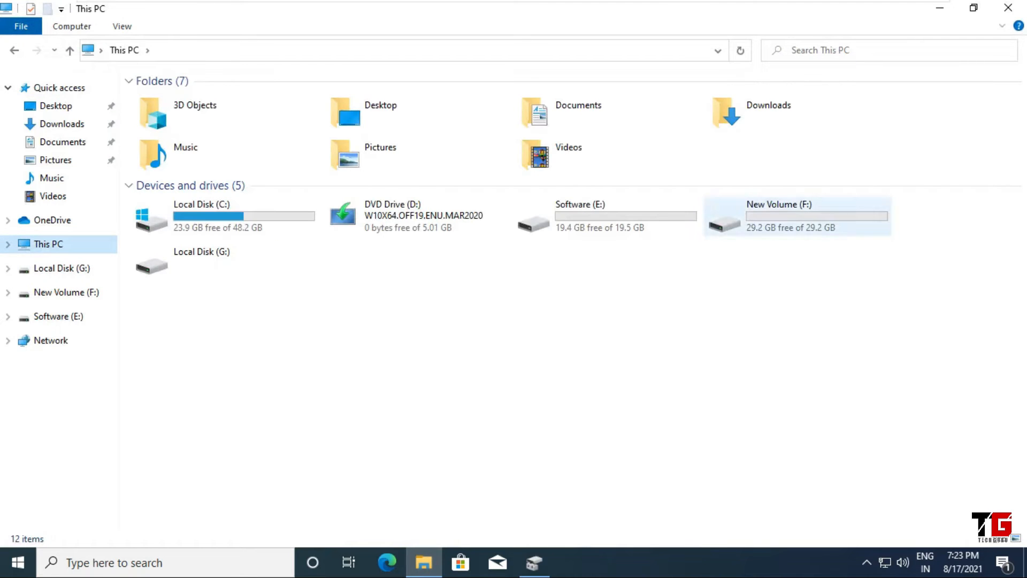
double_click(214, 259)
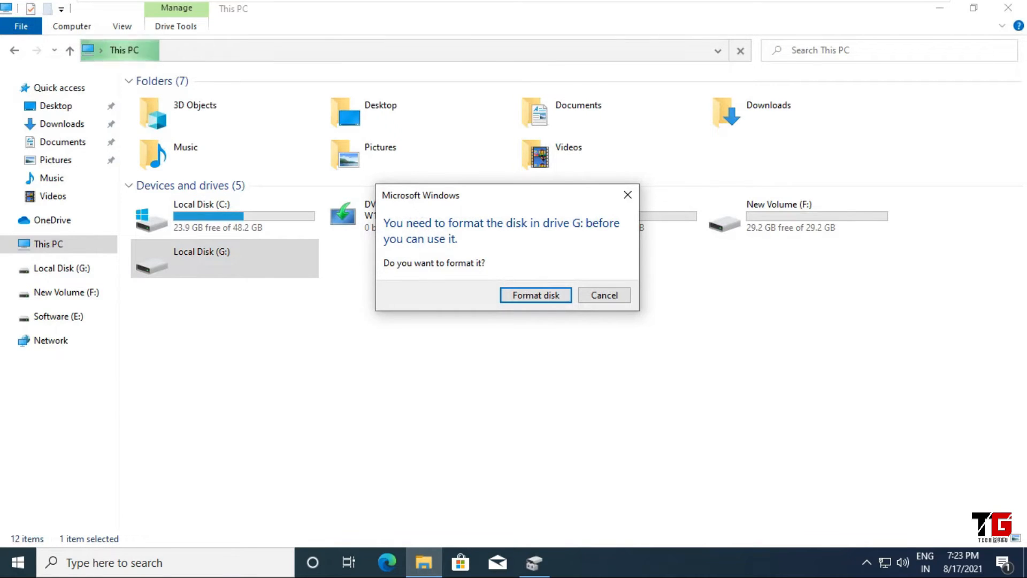
click(536, 296)
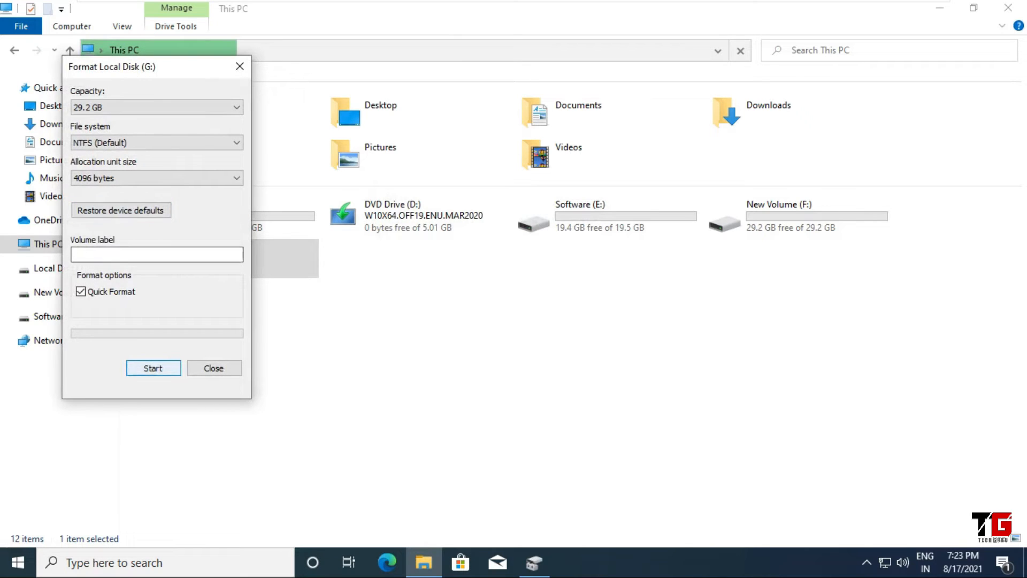
click(153, 368)
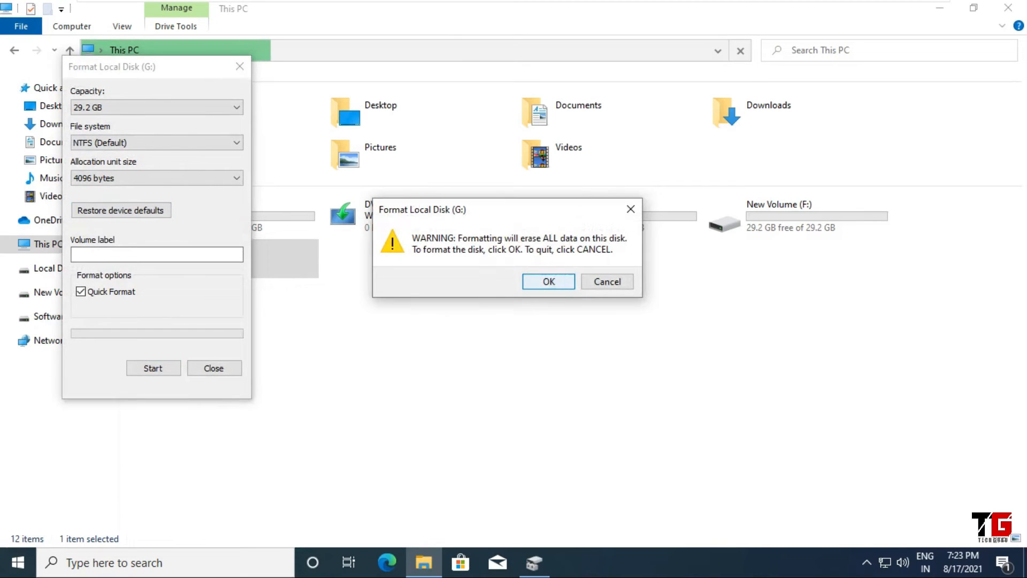
key(Return)
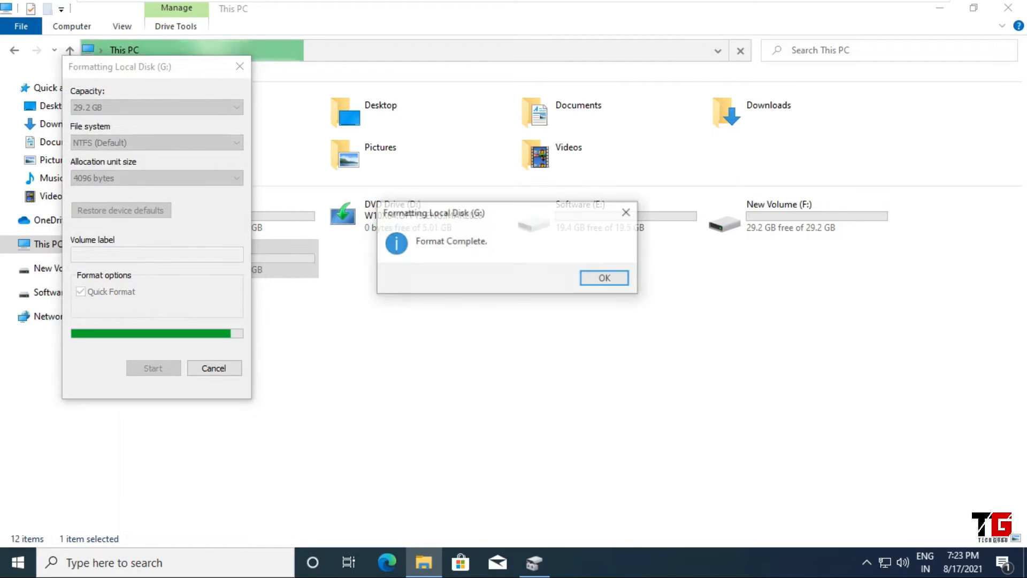
click(606, 279)
click(214, 368)
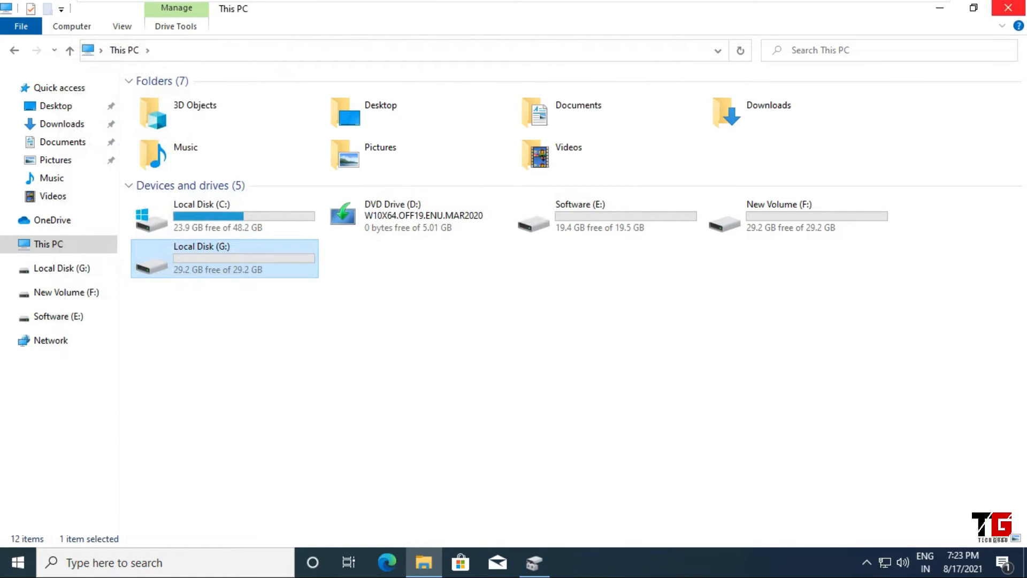
click(1009, 8)
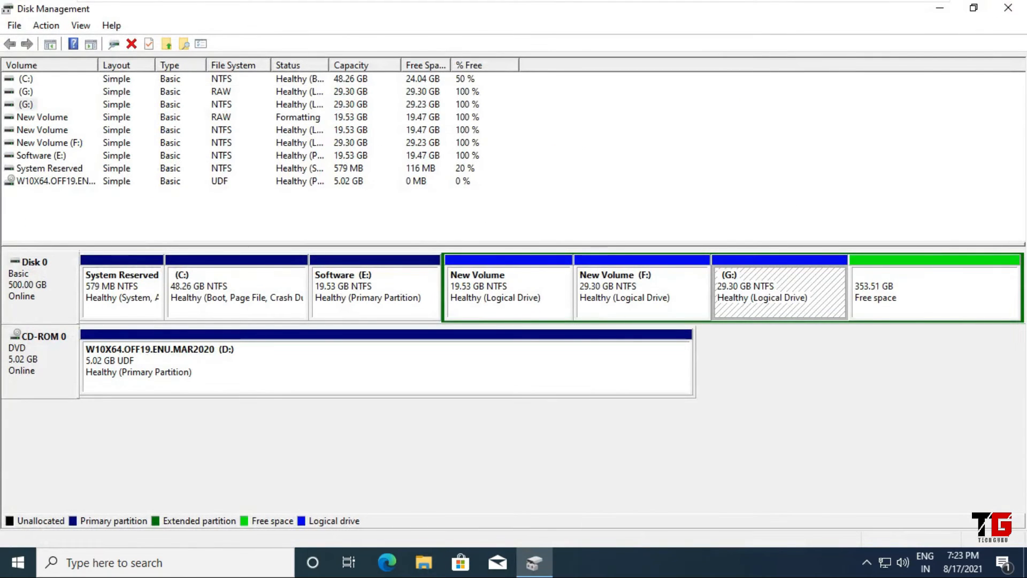
- Start a new simple volume of 30000 MB in the free space on Disk 0 with drive letter H
right_click(935, 278)
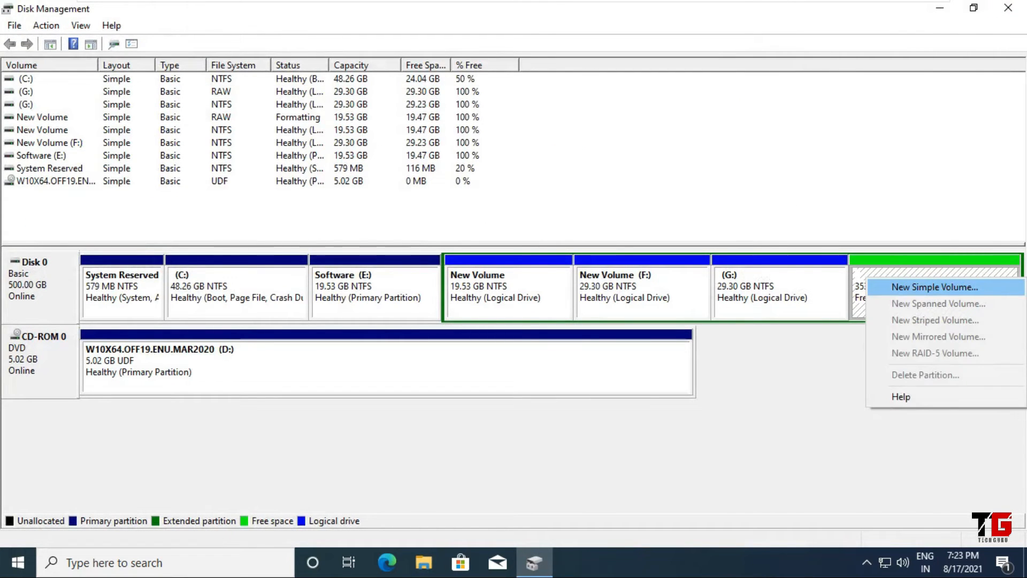
click(935, 287)
click(293, 348)
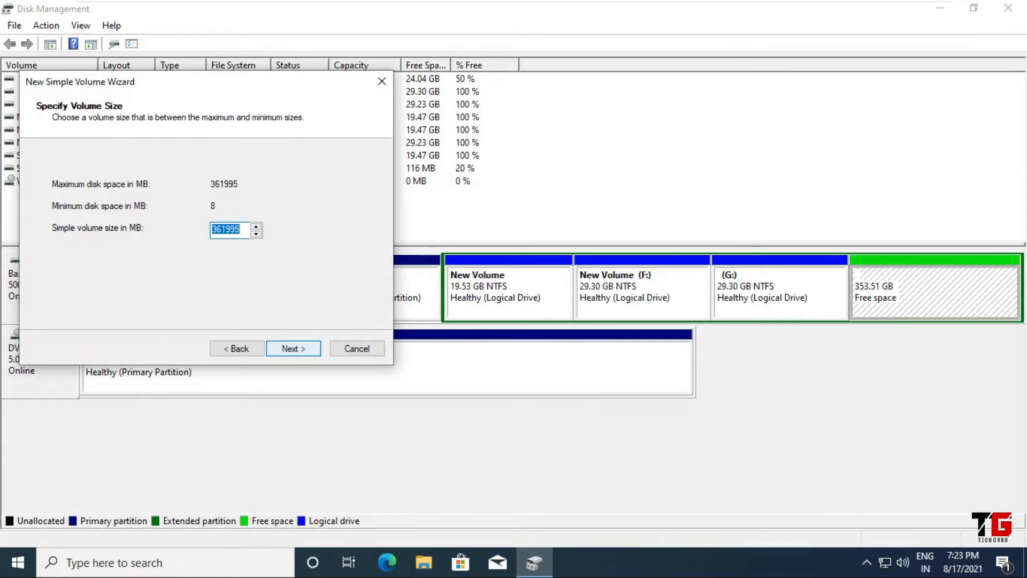
text(30000)
key(Return)
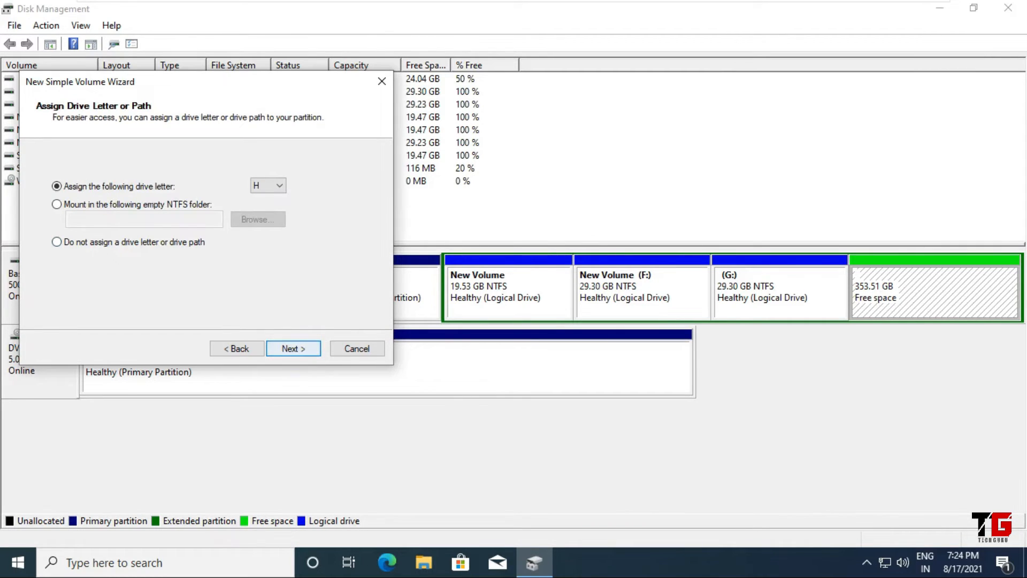
key(Return)
- Choose FAT32 as the file system for the new volume
drag(196, 85, 454, 119)
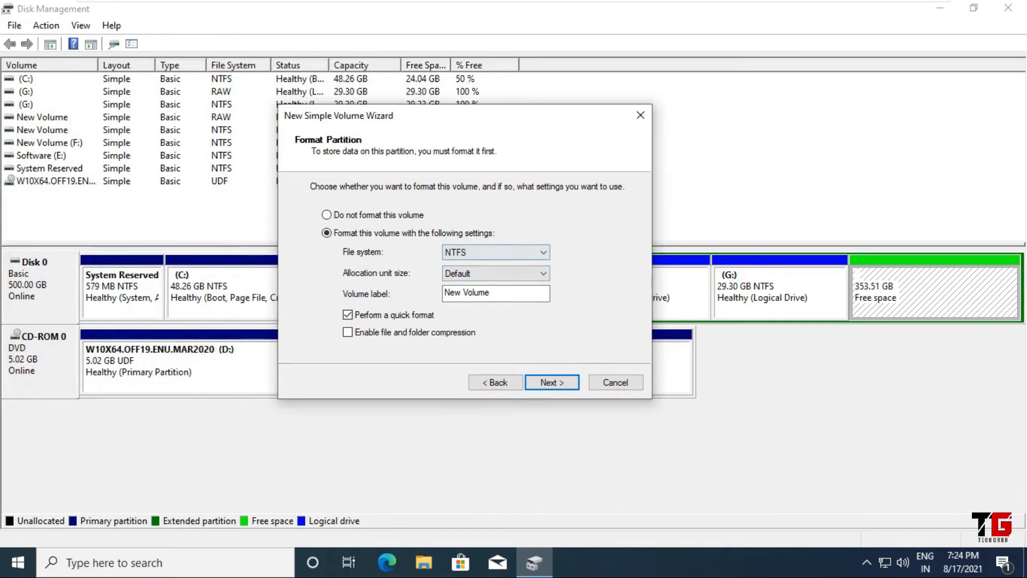
click(496, 253)
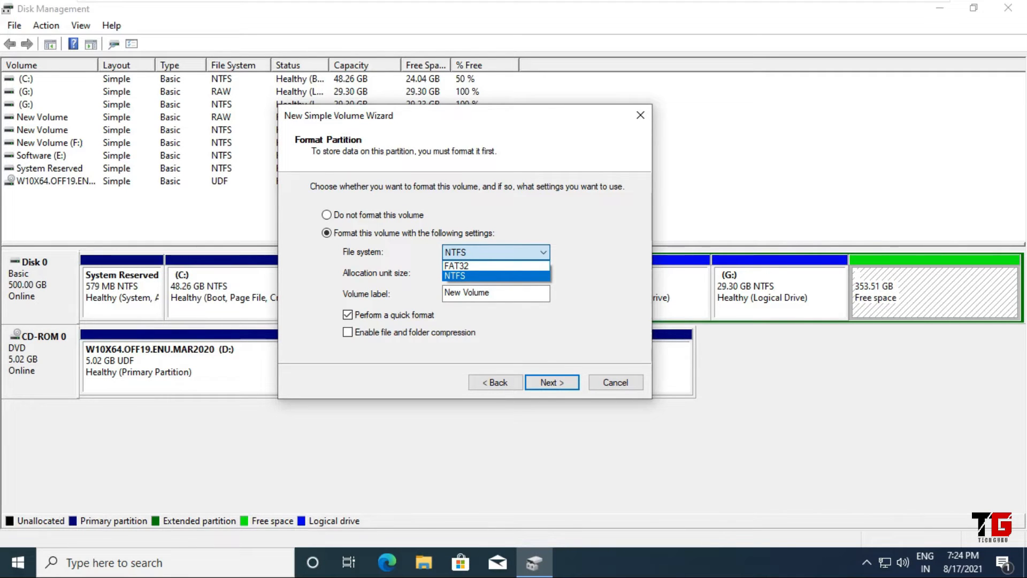
key(Up)
key(Return)
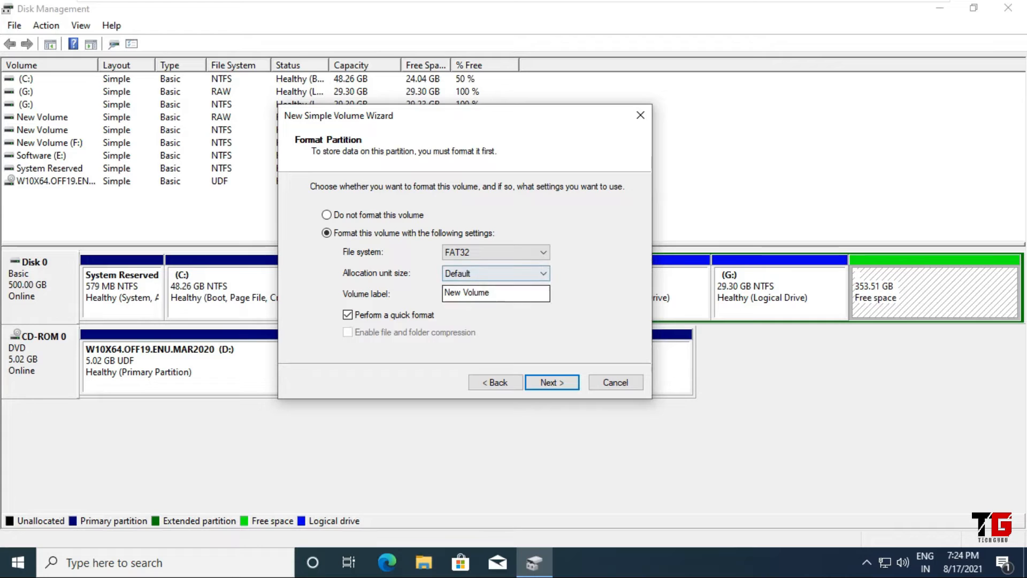
- Label the FAT32 volume Data, keep quick format enabled, and finish creating it
drag(491, 293, 444, 294)
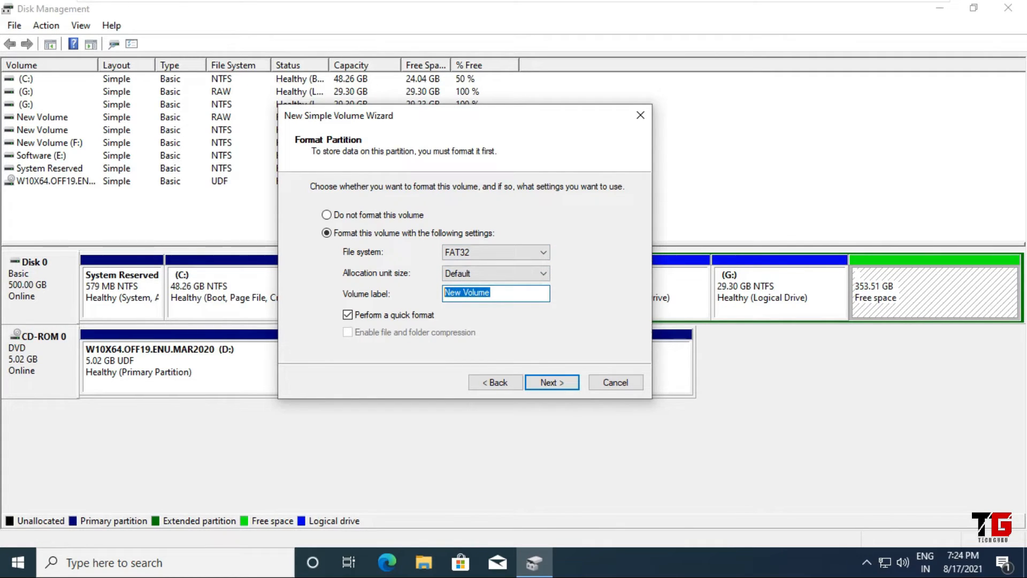
text(Dta)
text(t)
key(BackSpace)
key(BackSpace)
key(BackSpace)
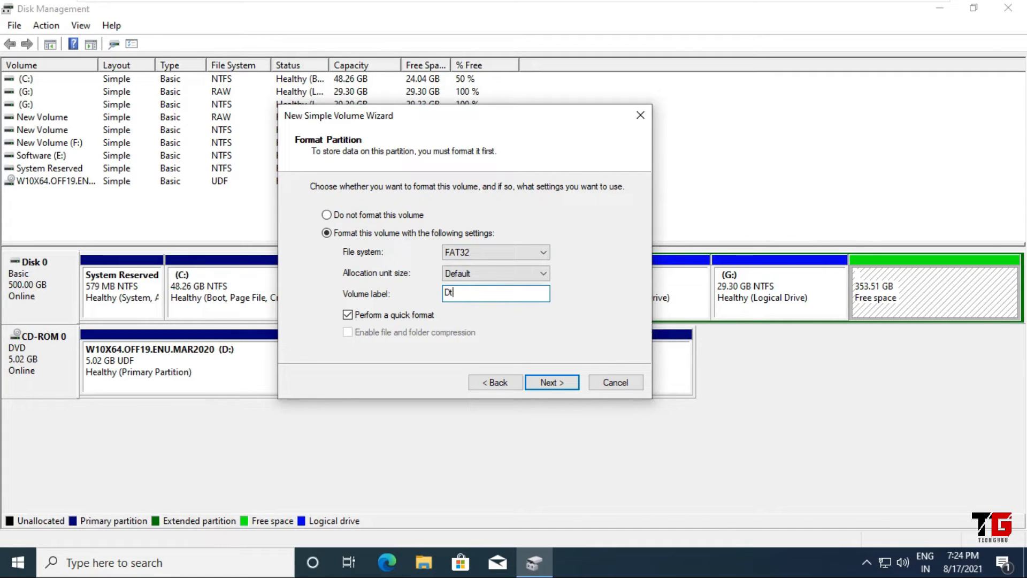
text(ata)
key(Return)
key(Return)
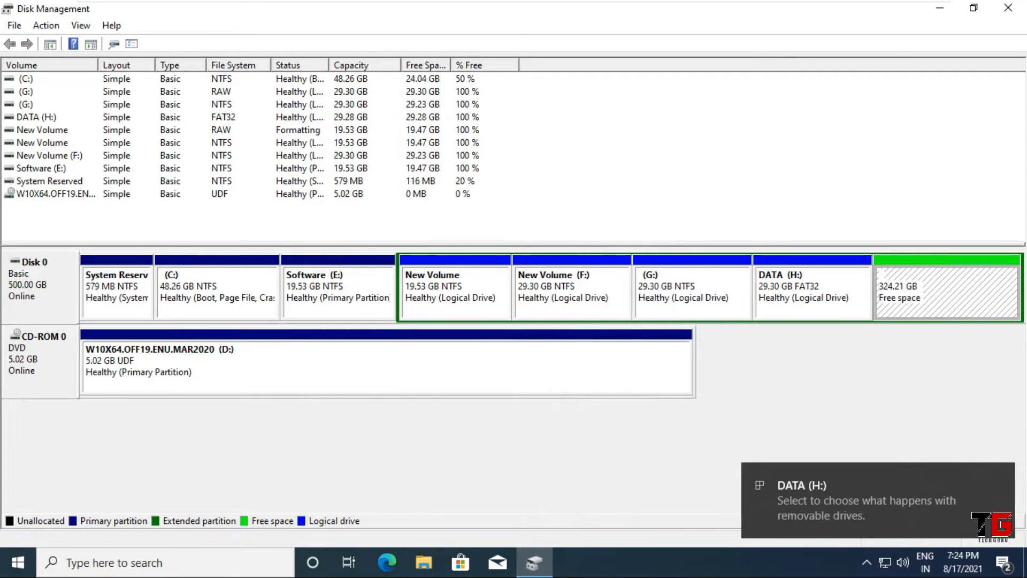
- Start another simple volume in the remaining free space on Disk 0 and proceed to its size setting
right_click(878, 287)
click(929, 300)
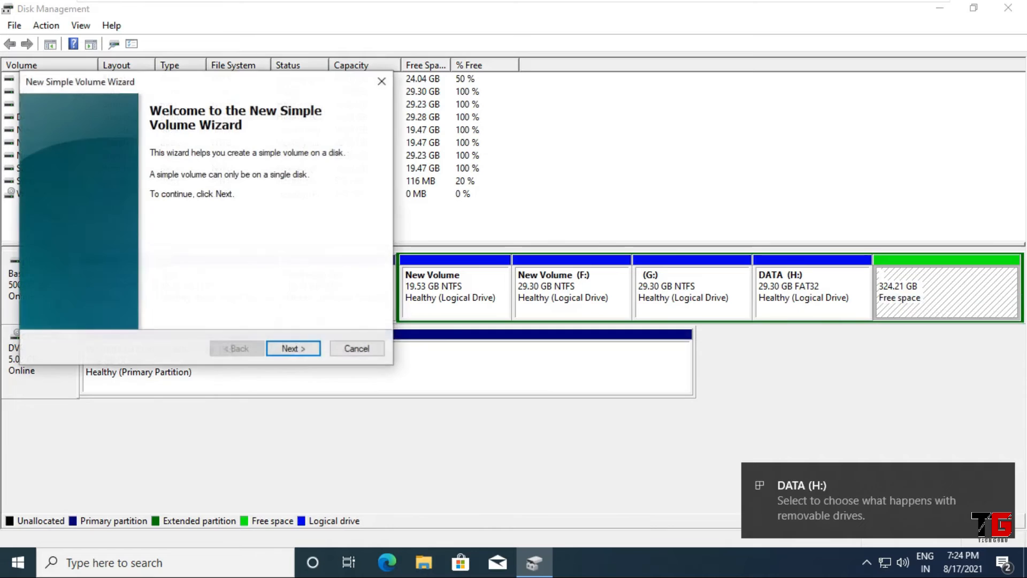
key(Return)
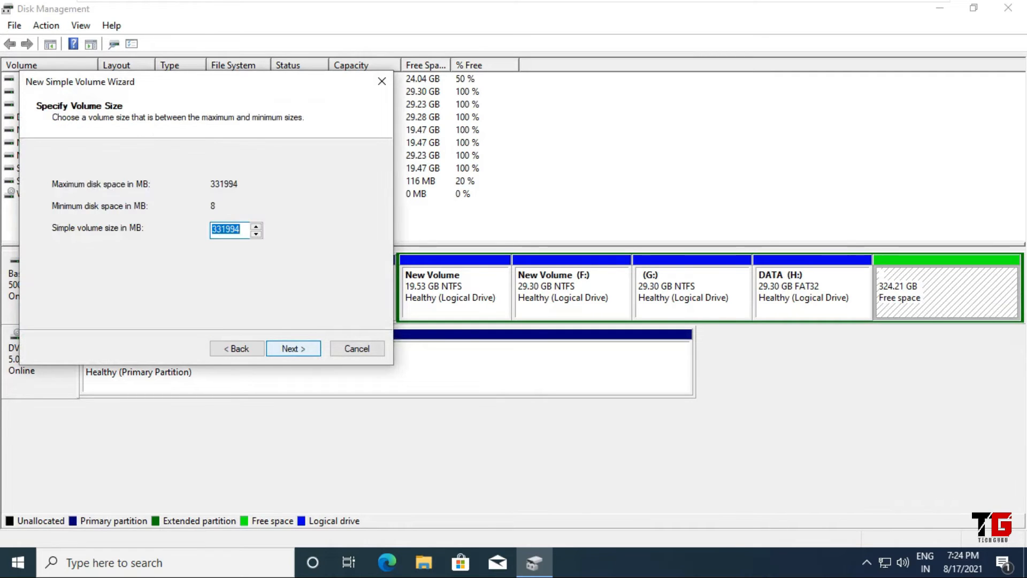
text(30000)
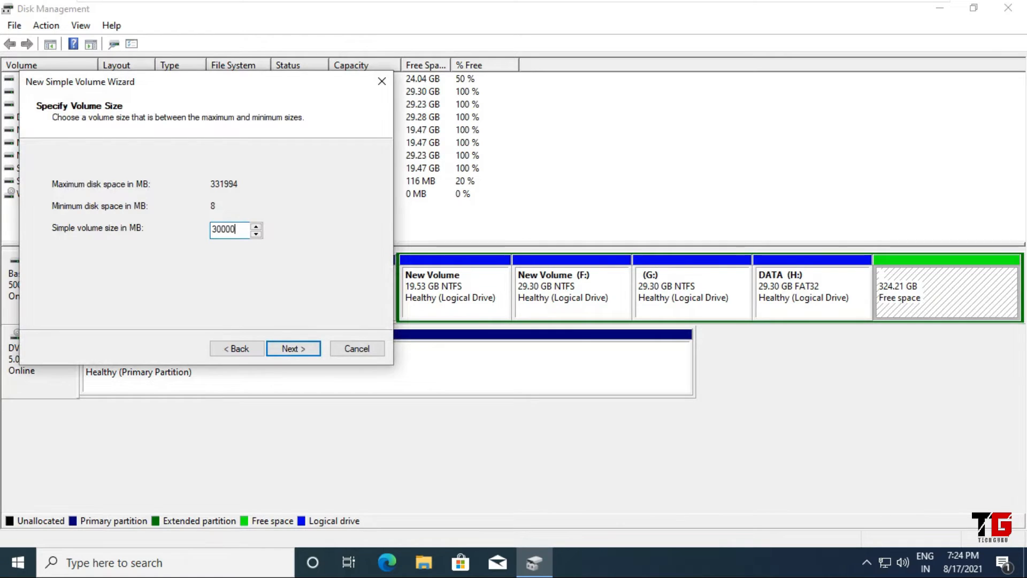
key(Return)
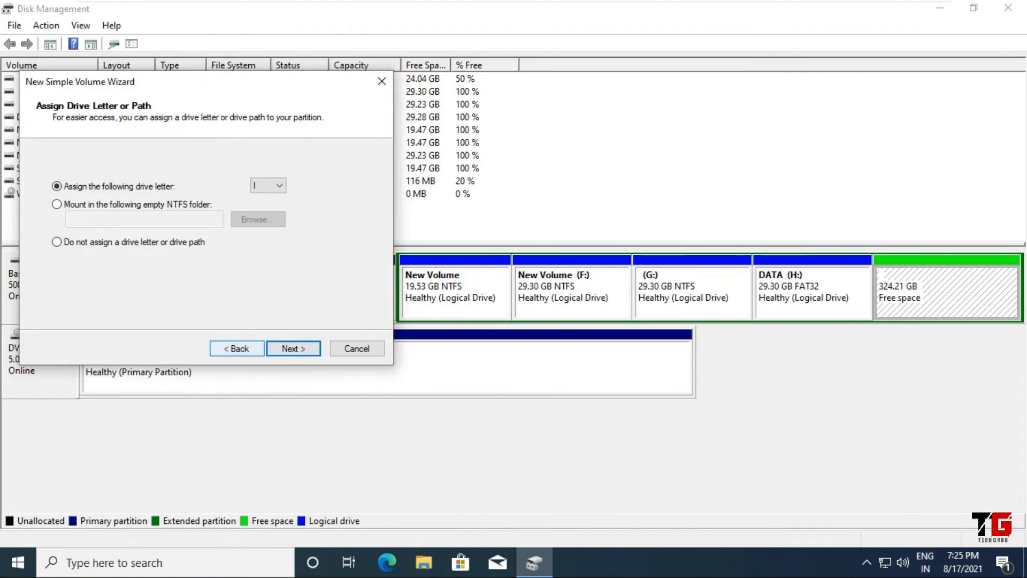
key(alt+b)
key(alt+b)
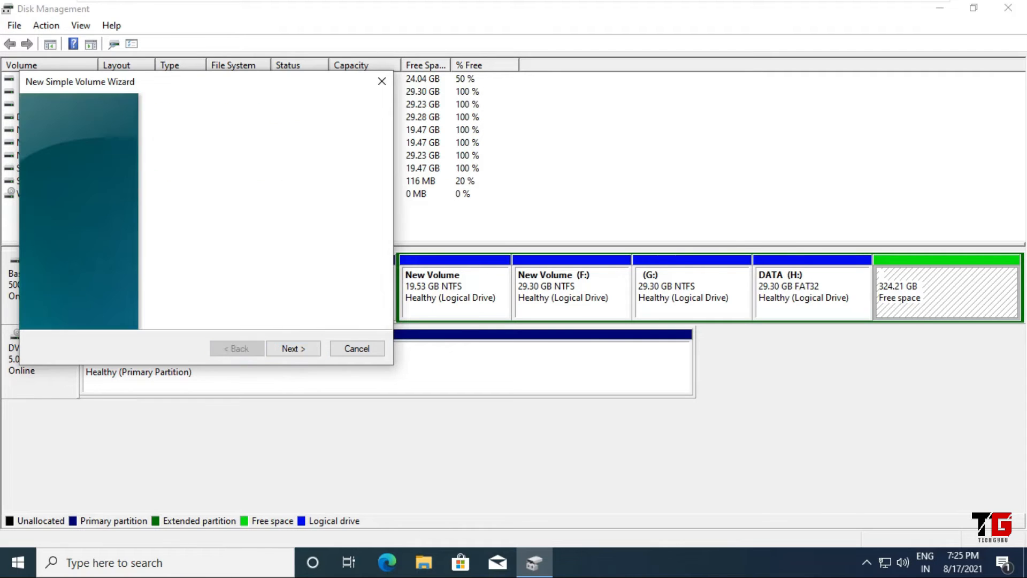
key(Return)
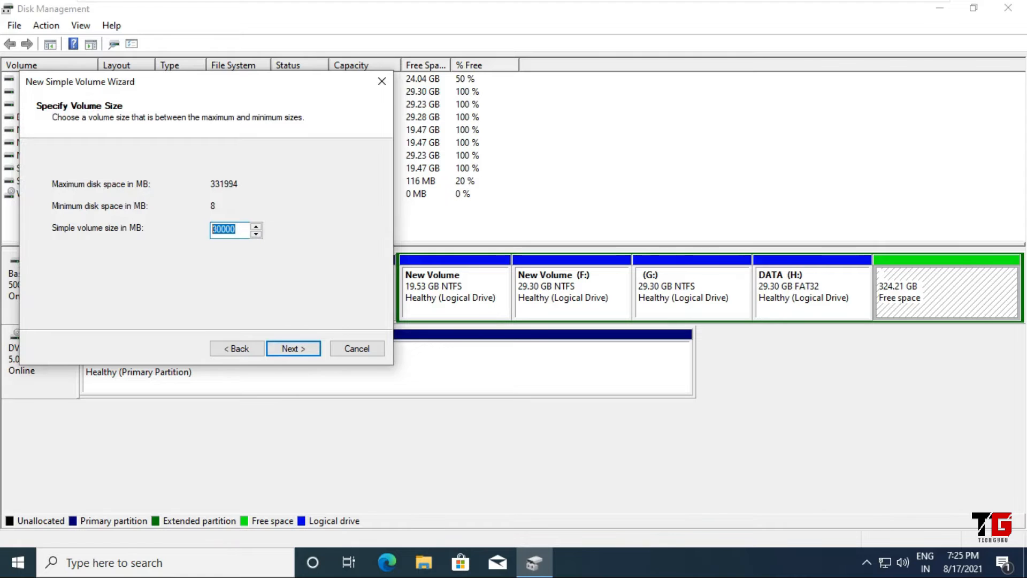
- Set the simple volume size to 40000 MB and accept drive letter I
text(40000)
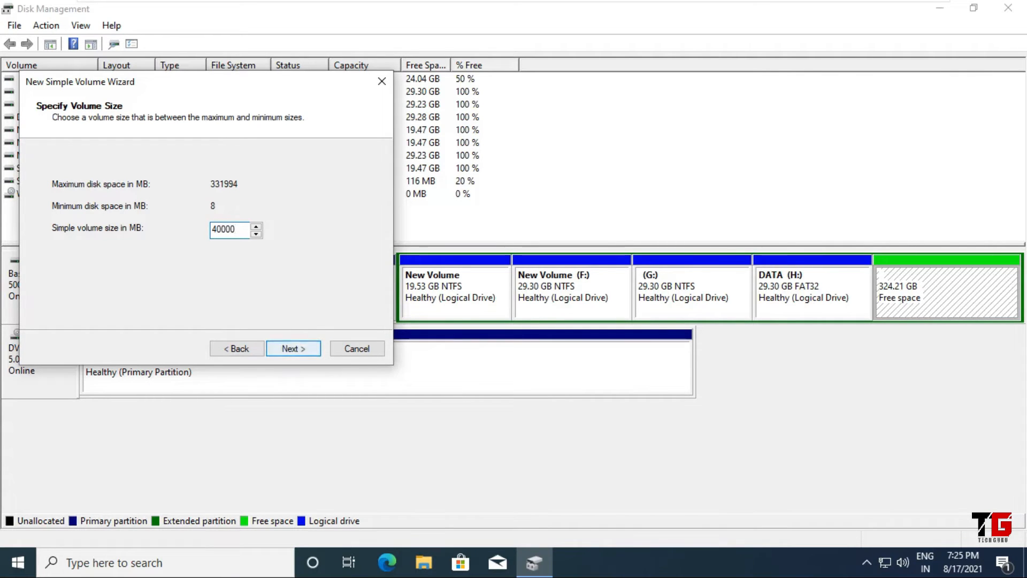
key(Return)
click(293, 349)
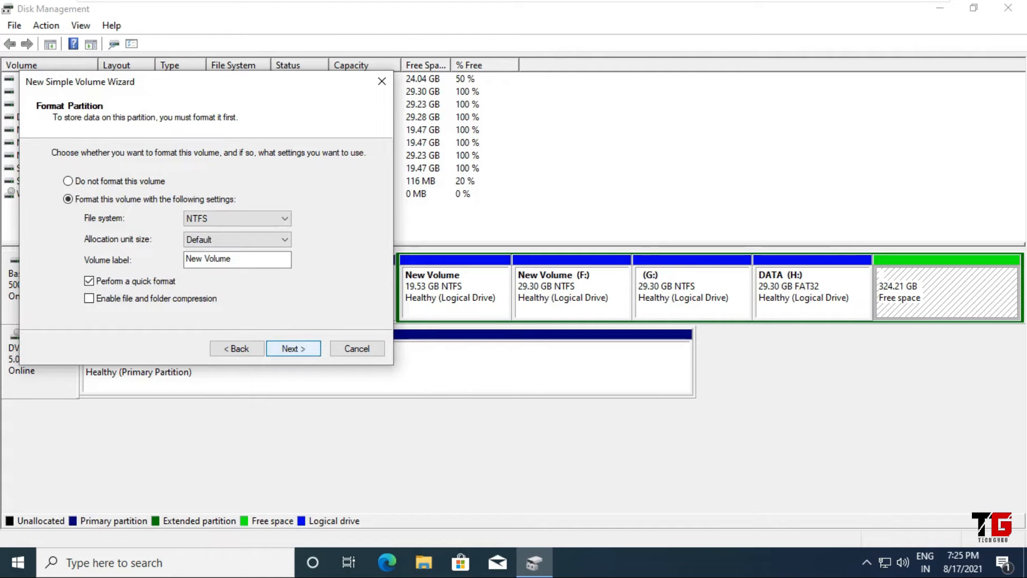
- Try exFAT as the new volume's file system, and switch it back to NTFS
click(263, 218)
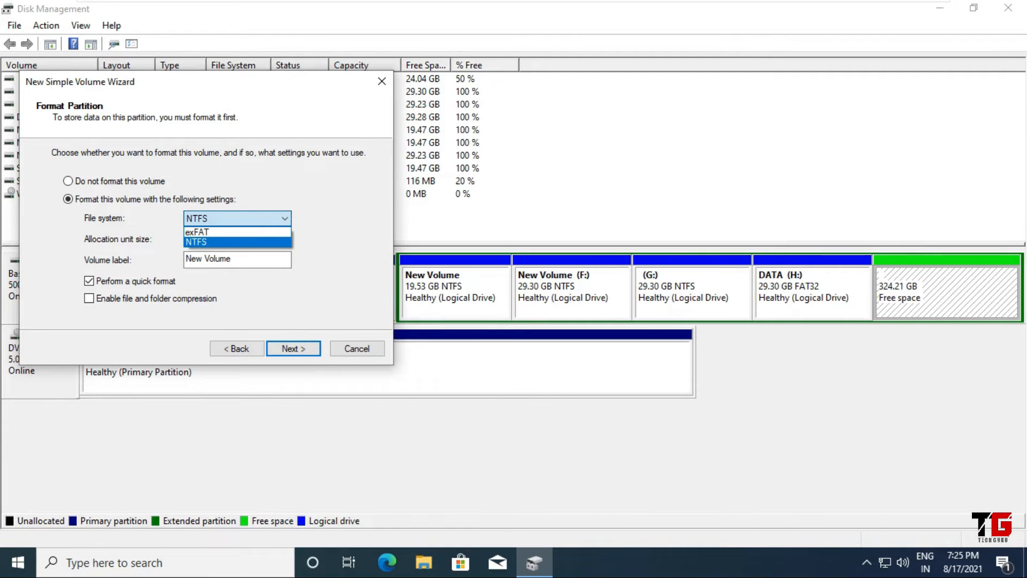
key(Up)
key(Tab)
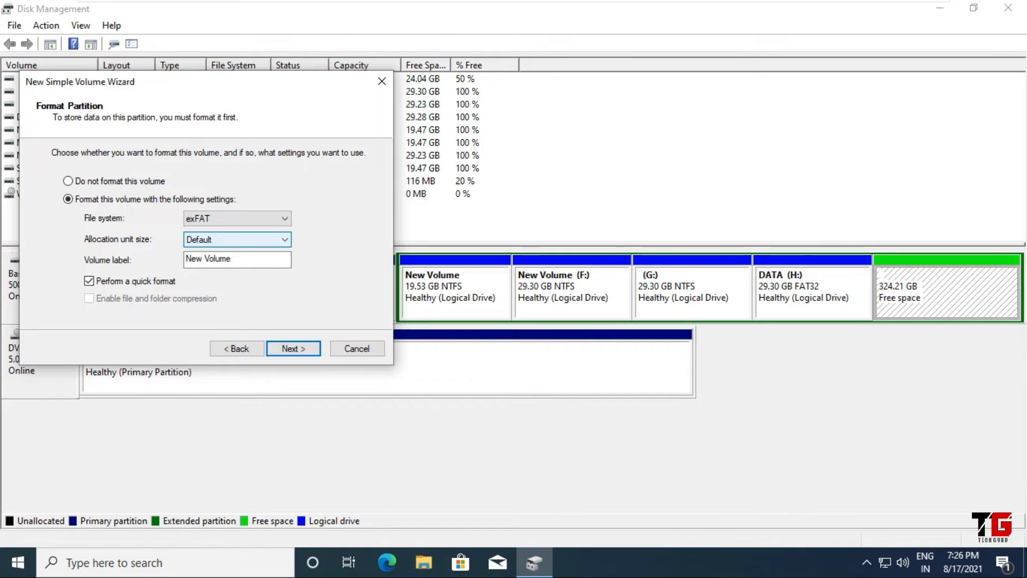
click(237, 219)
key(Return)
key(Tab)
key(Tab)
key(Tab)
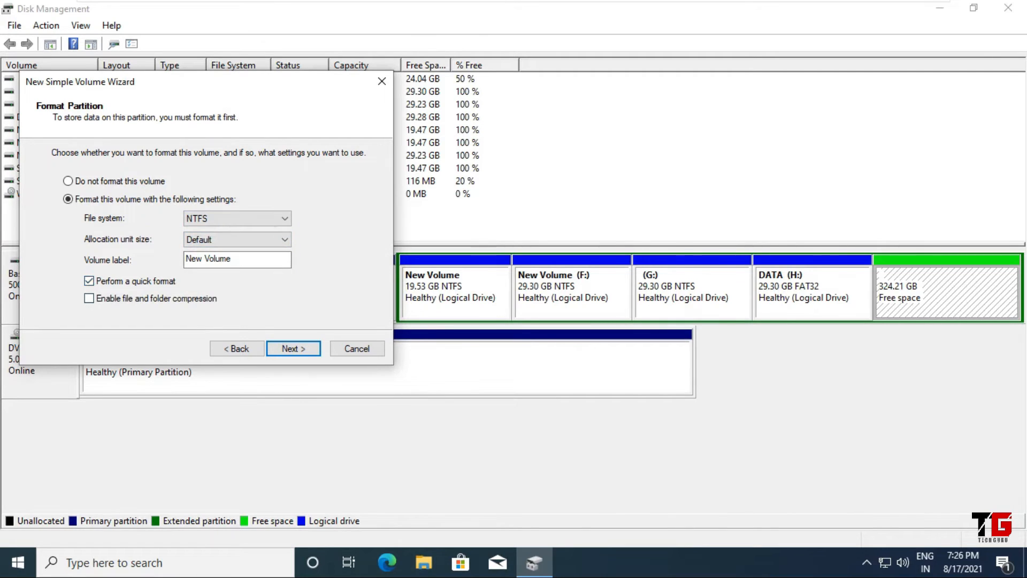
- Enable file and folder compression for the NTFS volume and finish creating it with quick format
click(89, 299)
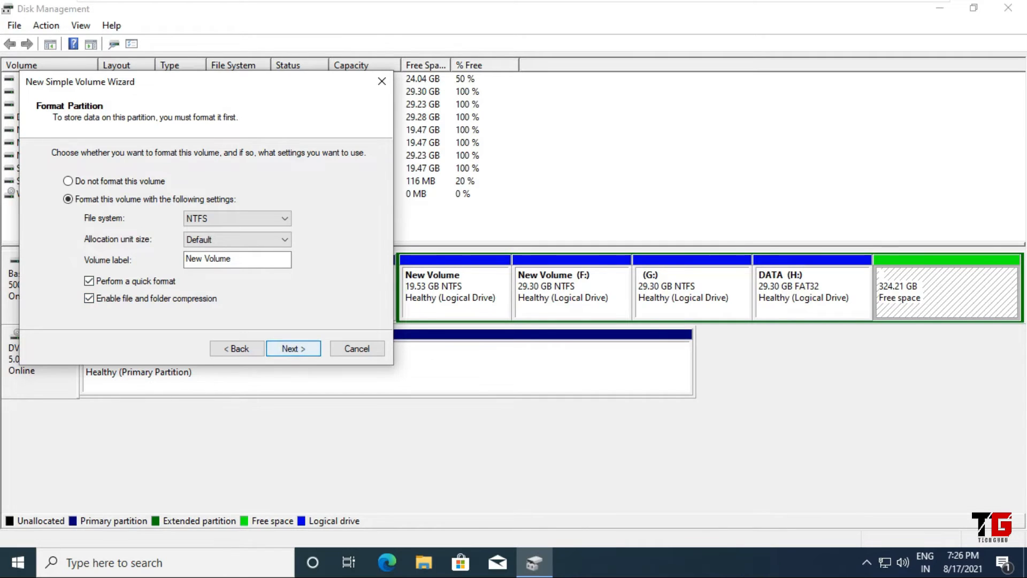
click(293, 348)
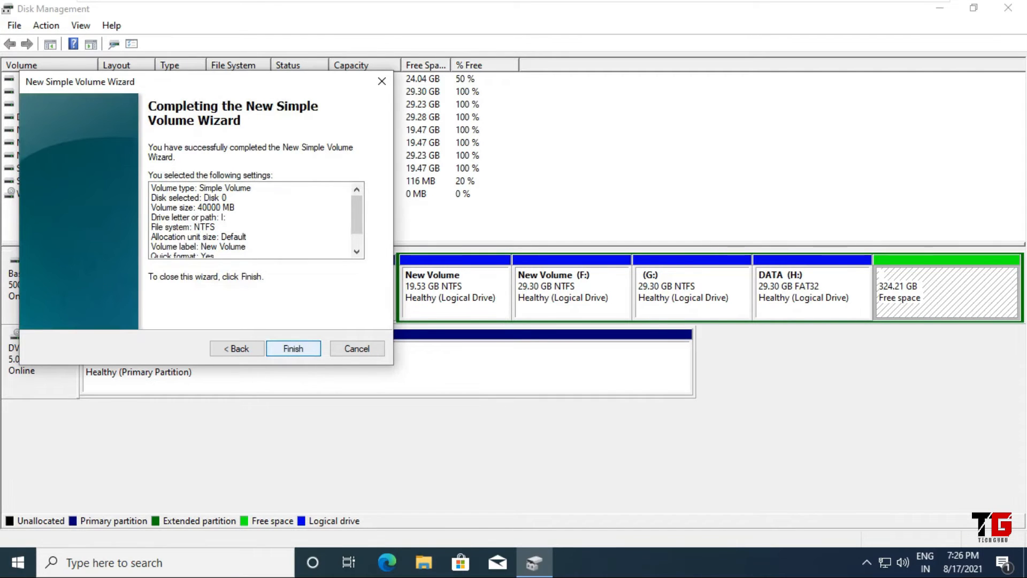
click(293, 349)
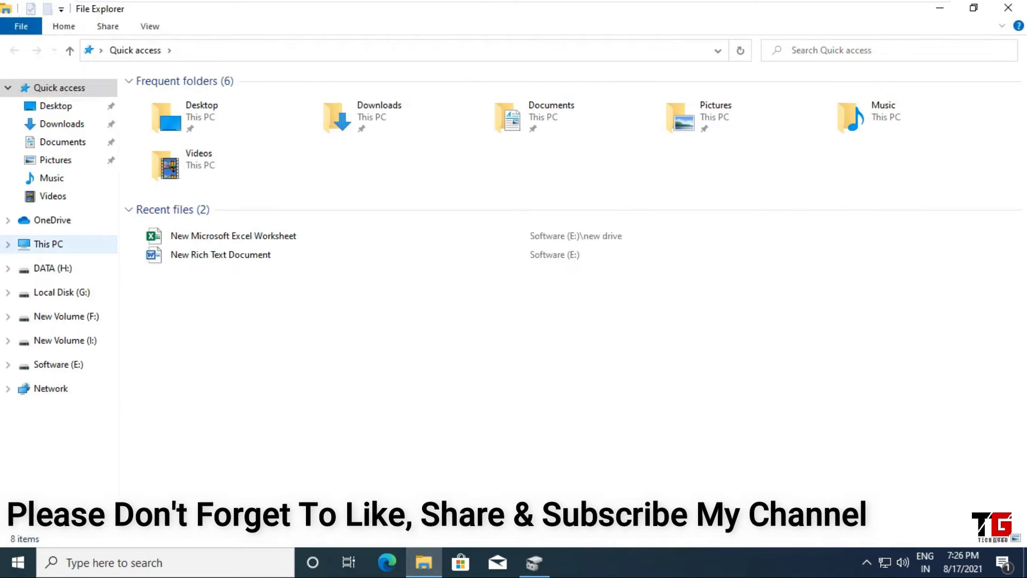
- Open New Volume (I:) in File Explorer and create a folder with the default name New folder
click(48, 244)
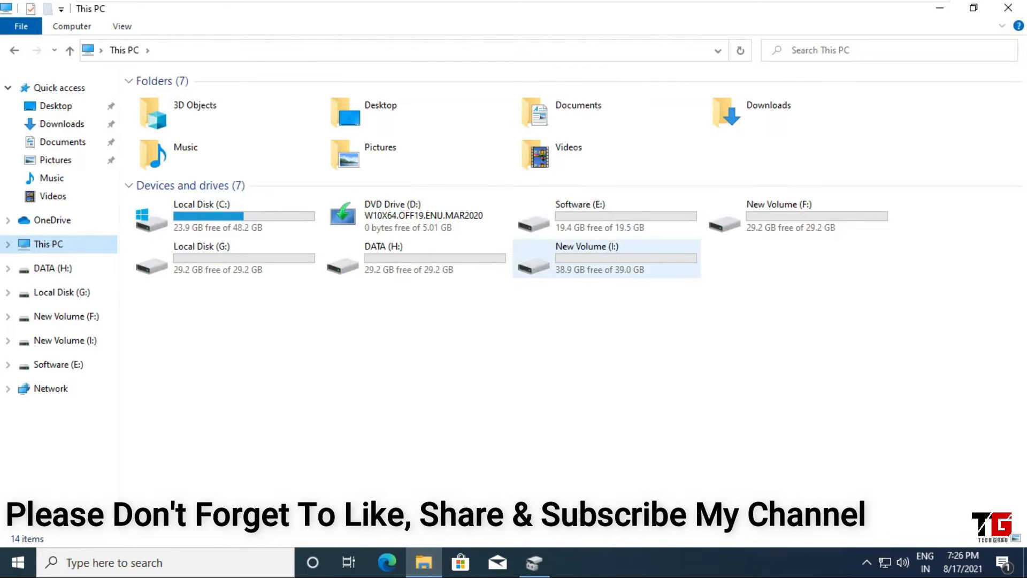
double_click(605, 258)
right_click(227, 164)
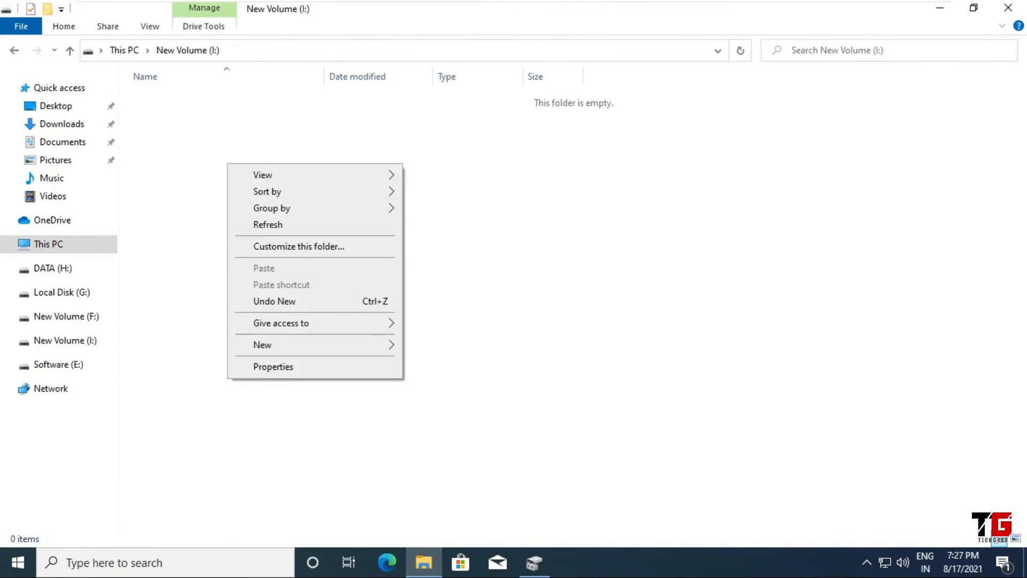
mouse_move(321, 344)
click(436, 347)
- Create a Microsoft Word document in New Volume (I:), keeping its default name
right_click(240, 206)
mouse_move(321, 388)
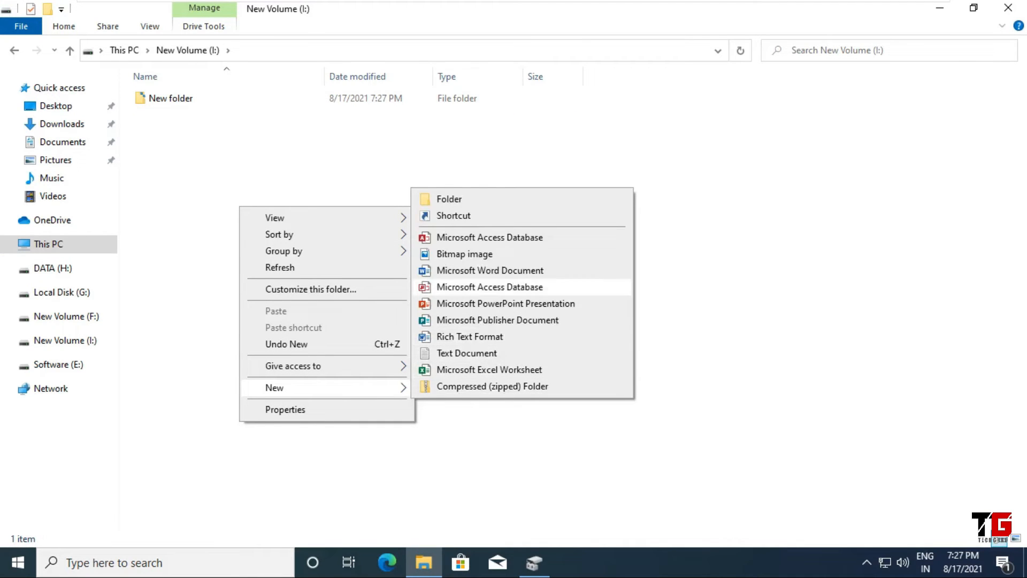
click(490, 270)
key(Return)
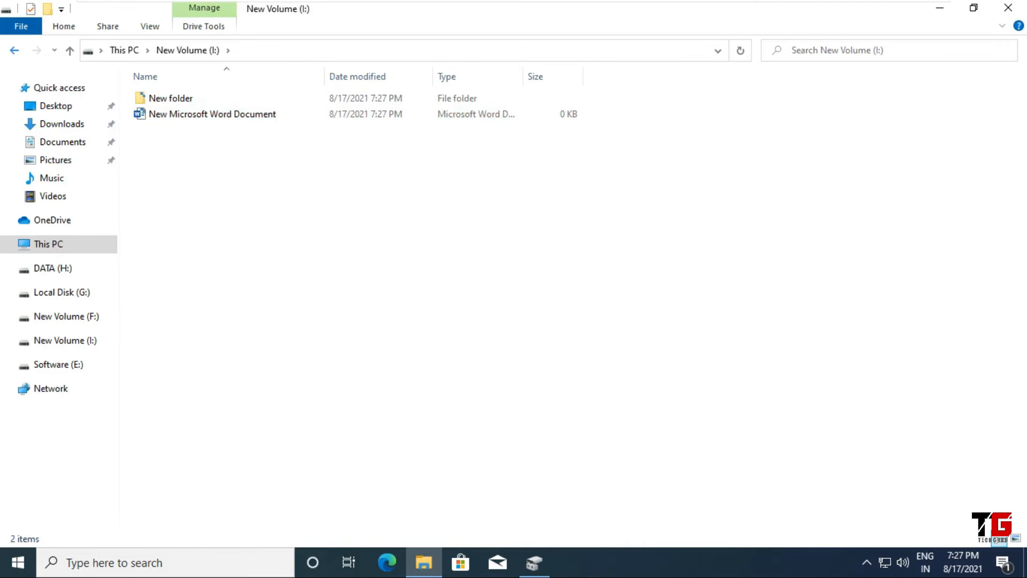
- Open the DATA (H:) drive from This PC and create a folder with the default name New folder
key(alt+Up)
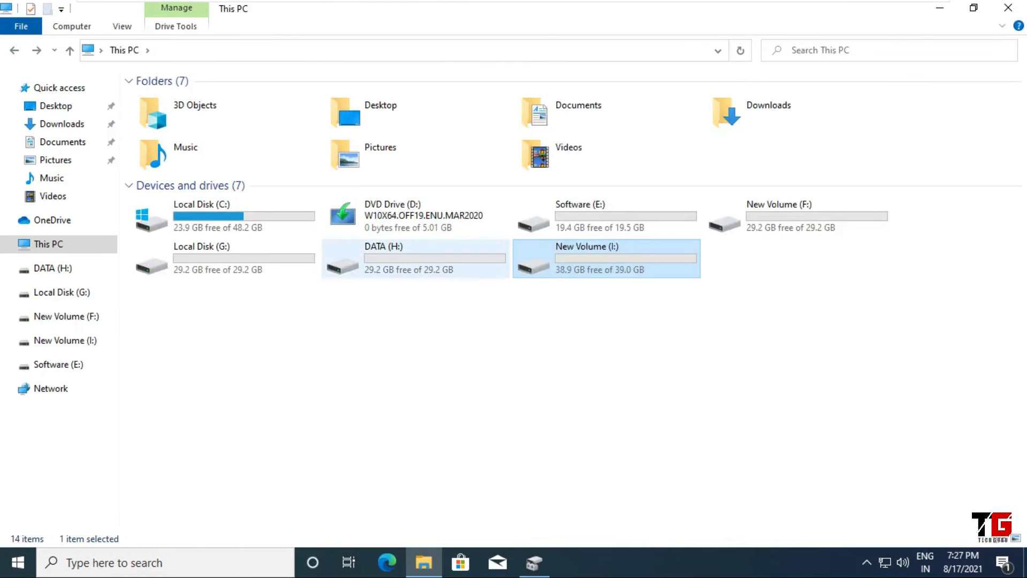
click(416, 259)
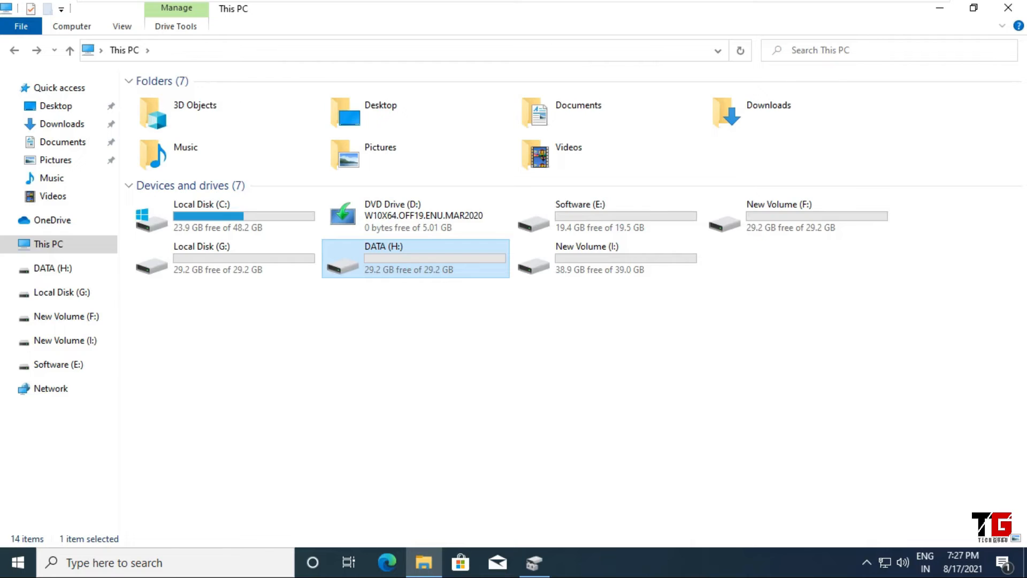
double_click(416, 259)
right_click(392, 246)
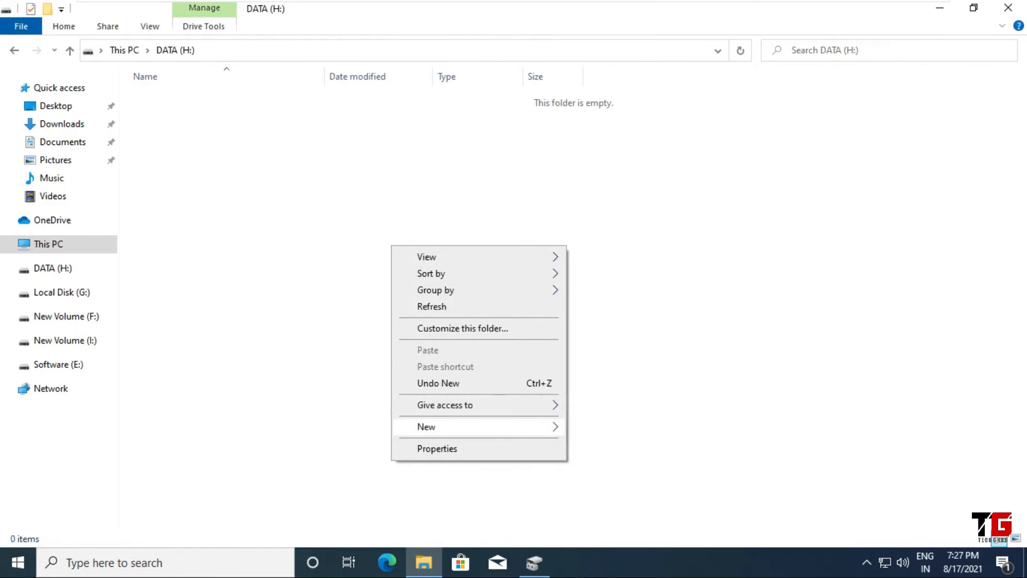
mouse_move(482, 426)
click(599, 238)
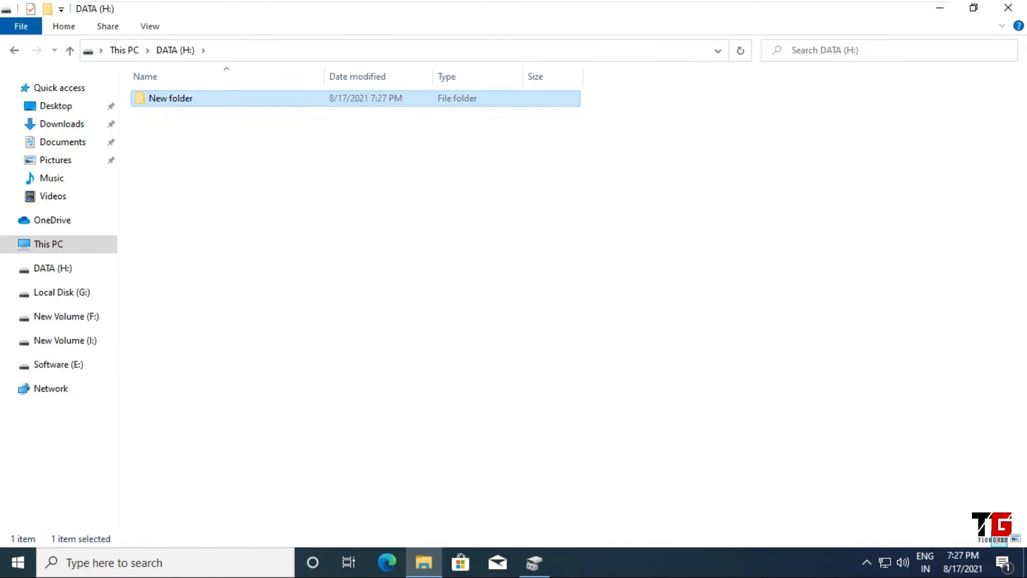
- Create a Microsoft Word document in DATA (H:), keeping its default name
right_click(412, 247)
mouse_move(482, 427)
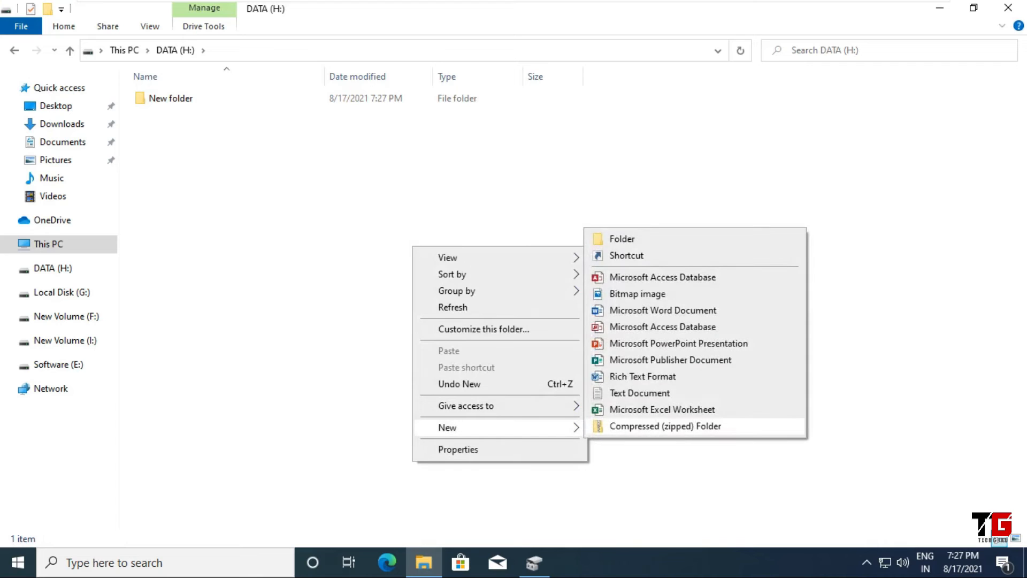
click(663, 311)
click(535, 262)
- Return to This PC, open Local Disk (G:) and create a folder with the default name New folder
click(15, 50)
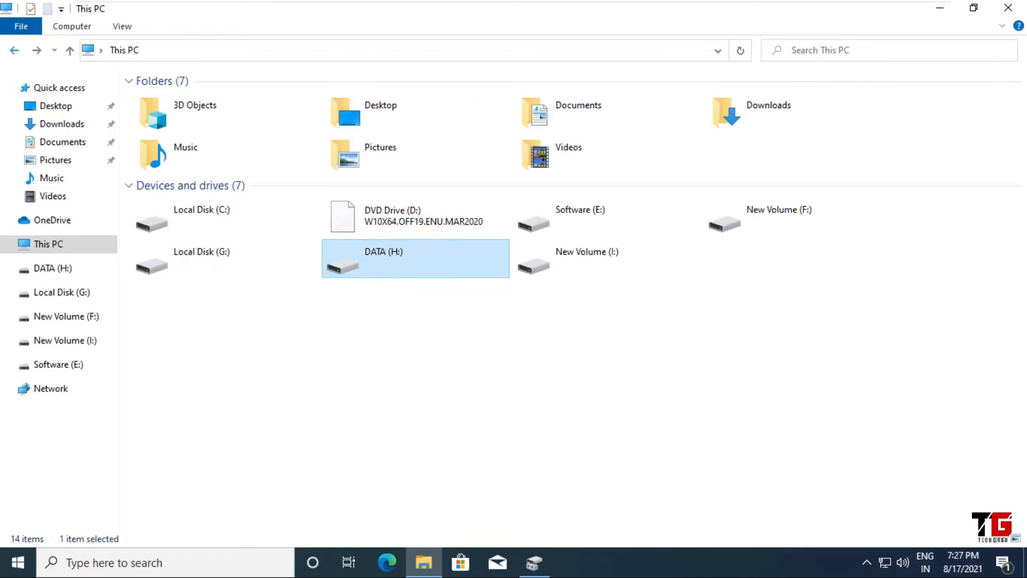
double_click(225, 259)
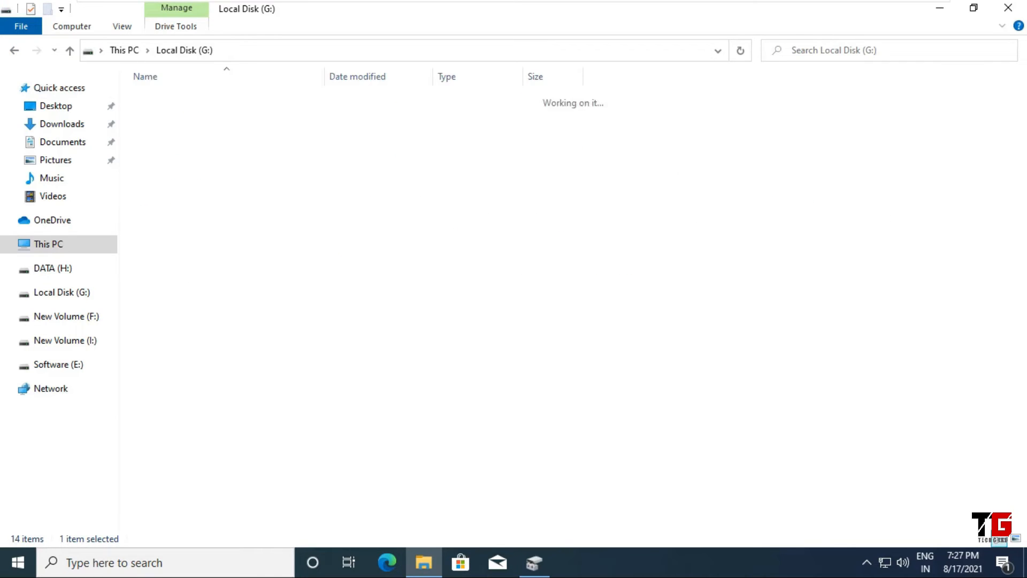
right_click(356, 229)
mouse_move(411, 410)
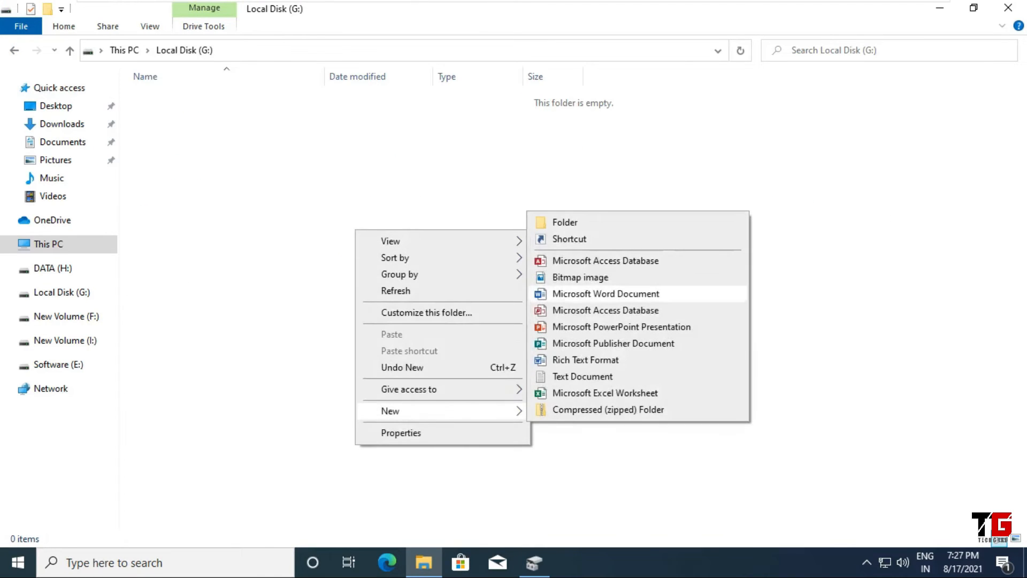
click(565, 223)
click(566, 225)
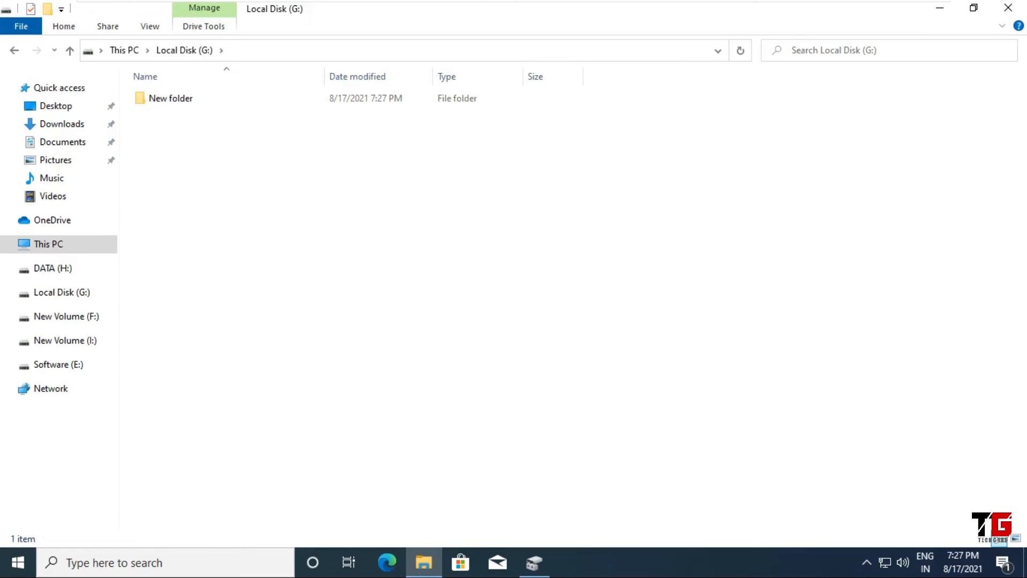
- Create a Microsoft Word document in Local Disk (G:), keeping its default name
right_click(225, 211)
mouse_move(267, 392)
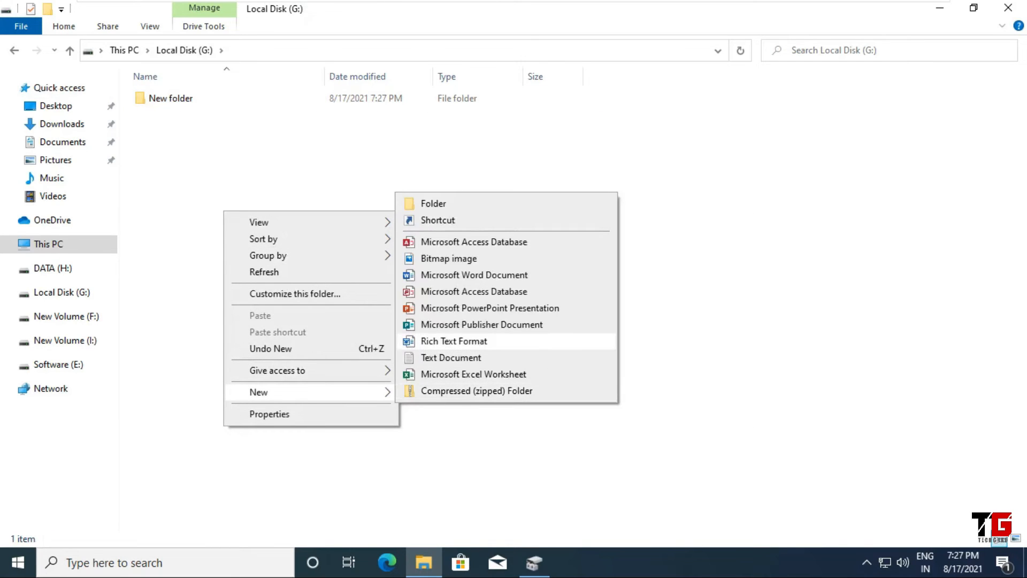
click(474, 274)
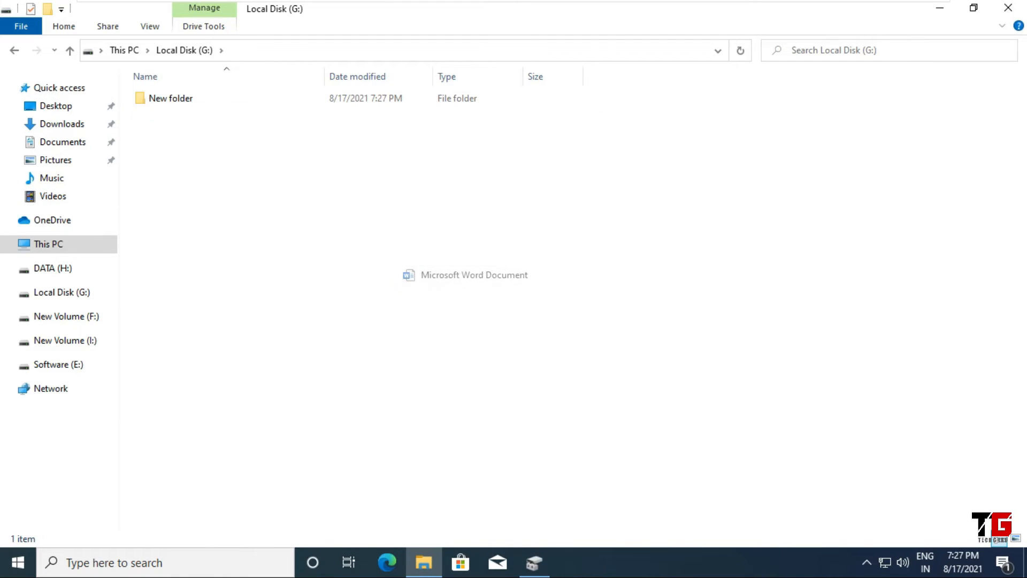
- Check the file system and compression options in the properties of Local Disk (G:) and DATA (H:)
key(alt+Up)
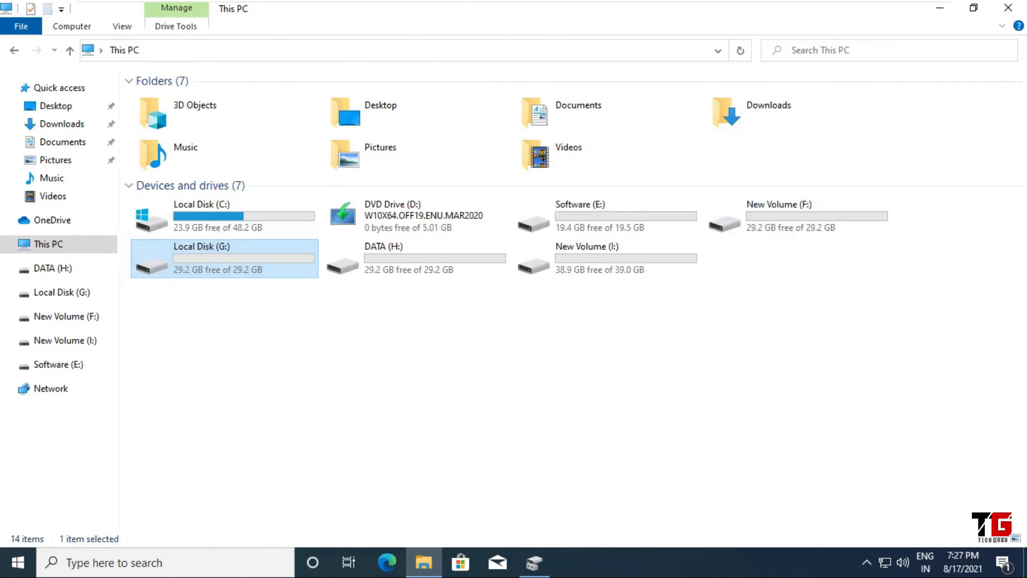
right_click(219, 259)
click(264, 527)
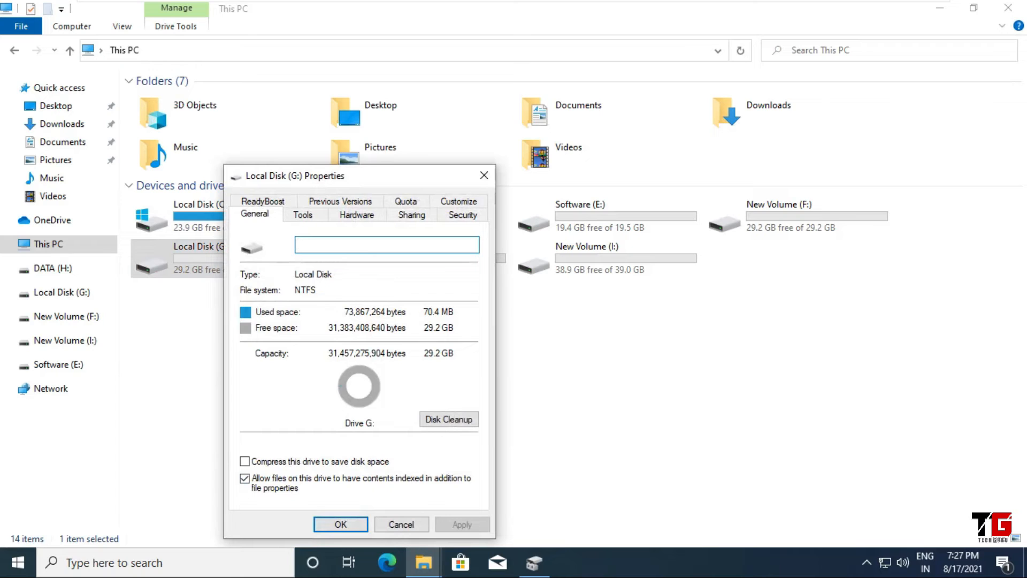
click(484, 175)
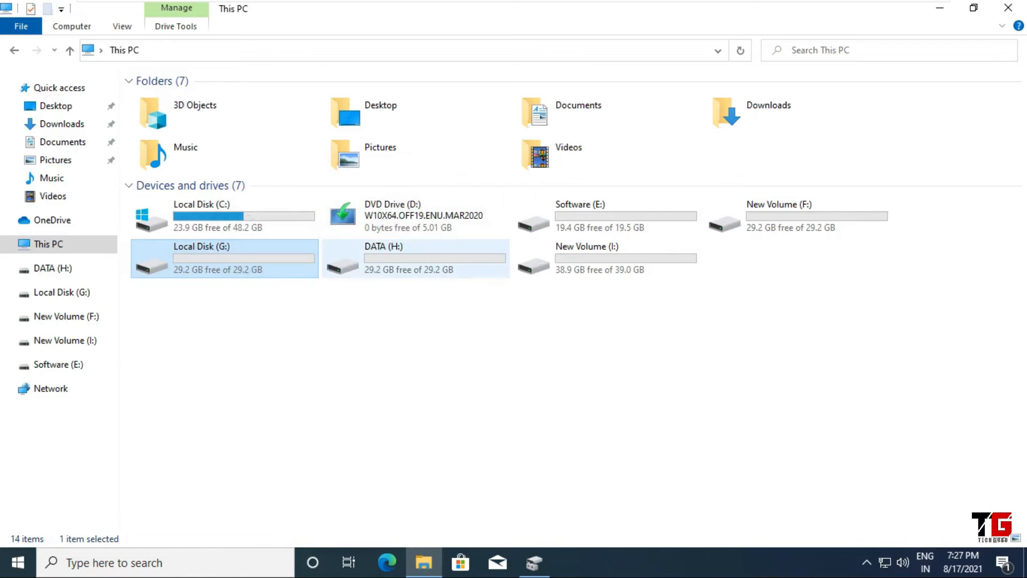
right_click(415, 256)
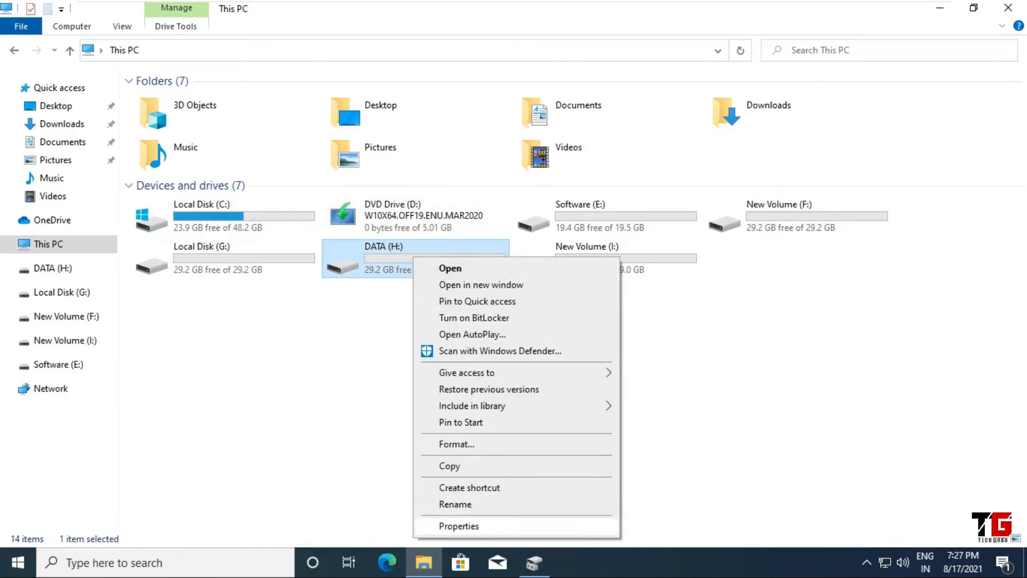
click(459, 526)
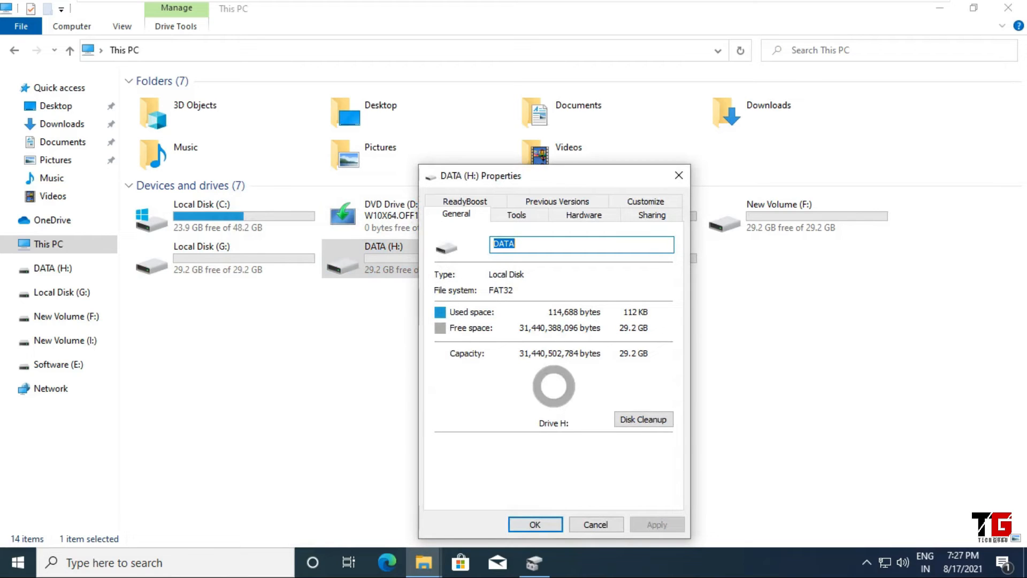
click(679, 176)
- Check the file system and compression option in the properties of New Volume (I:)
click(604, 258)
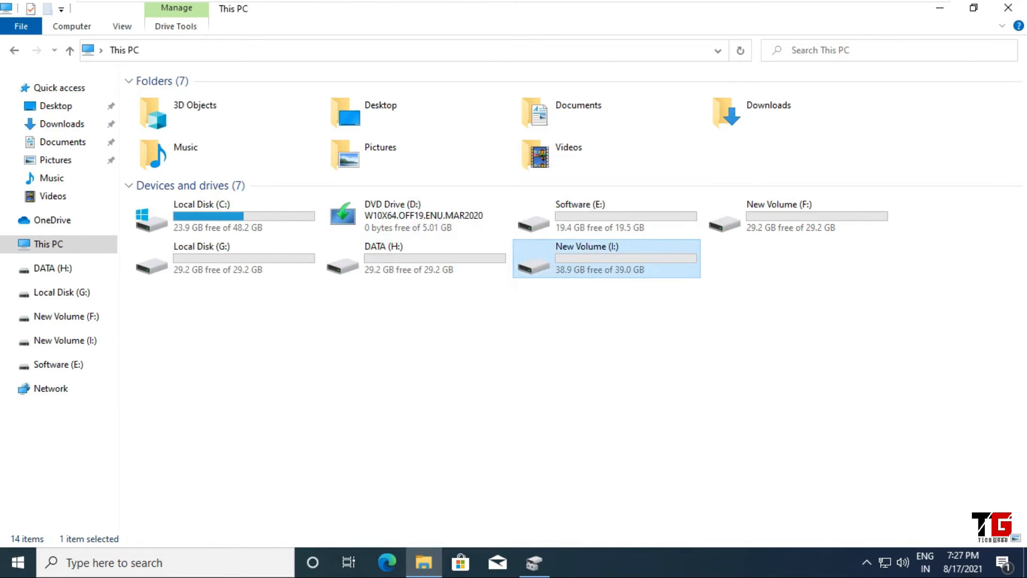
right_click(579, 252)
click(615, 521)
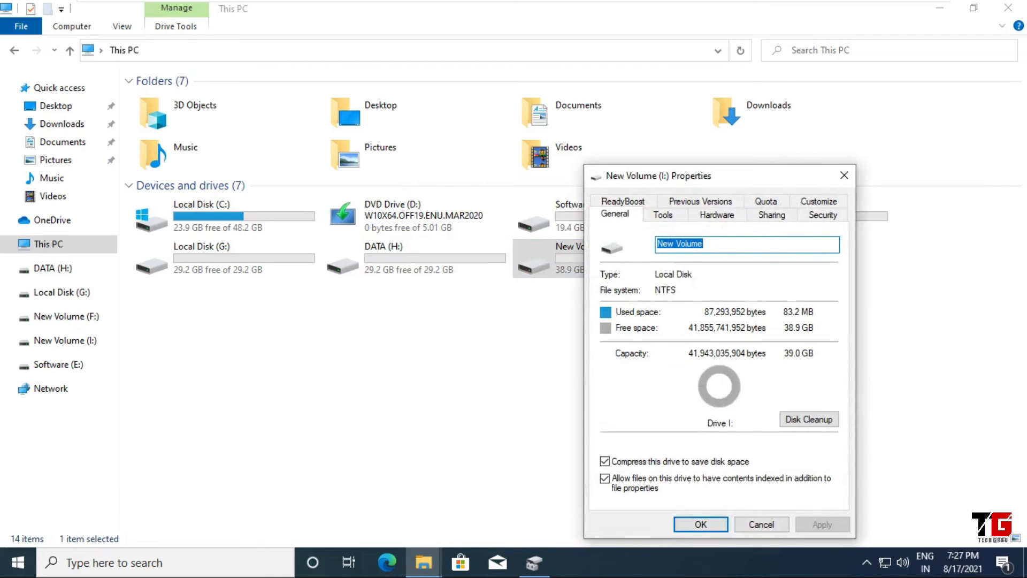
click(761, 525)
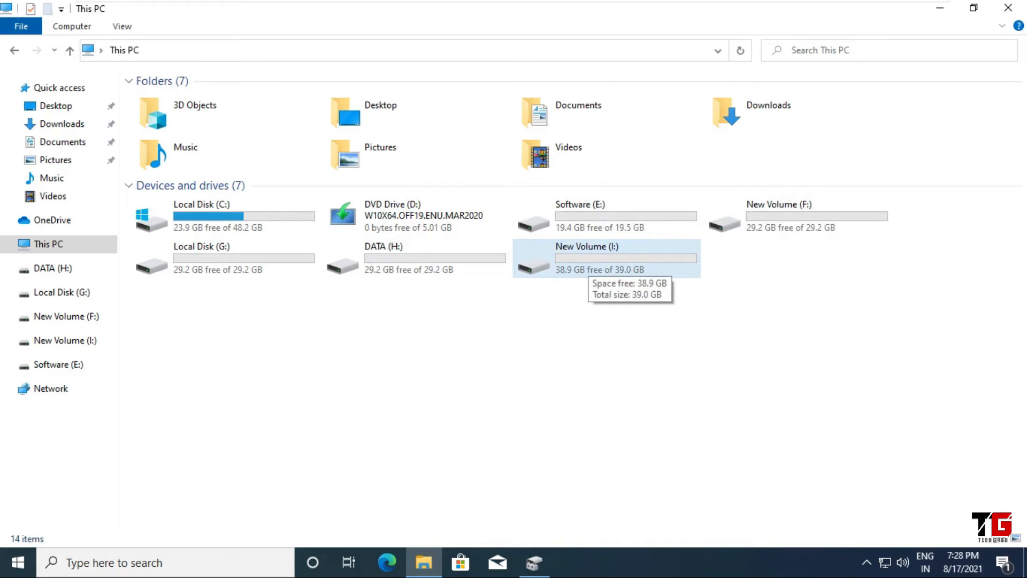
- Open New Volume (I:) and enlarge its icons to examine the folder and Word document for compression markers
double_click(587, 266)
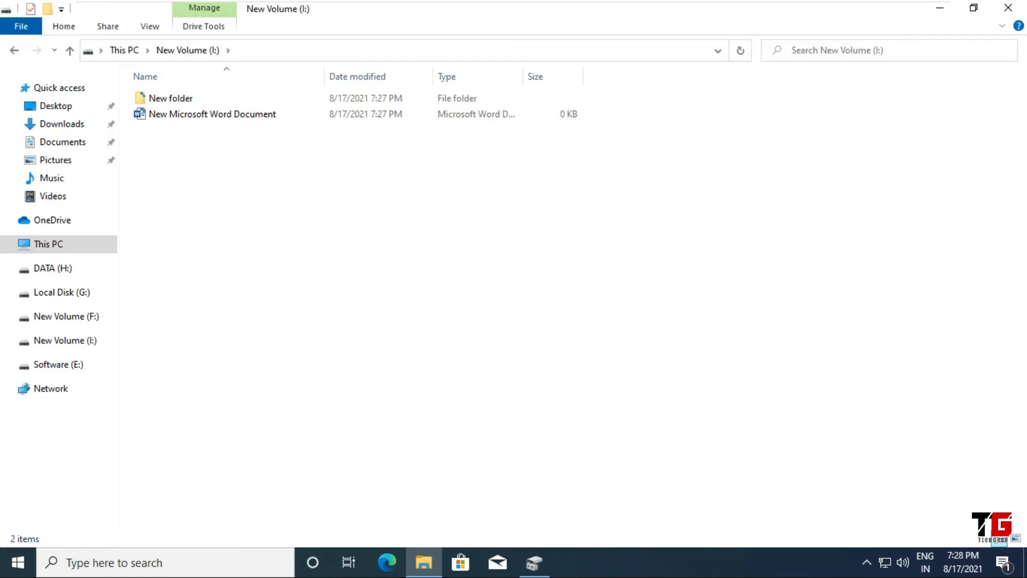
scroll(573, 299, up, 7)
scroll(209, 155, up, 3)
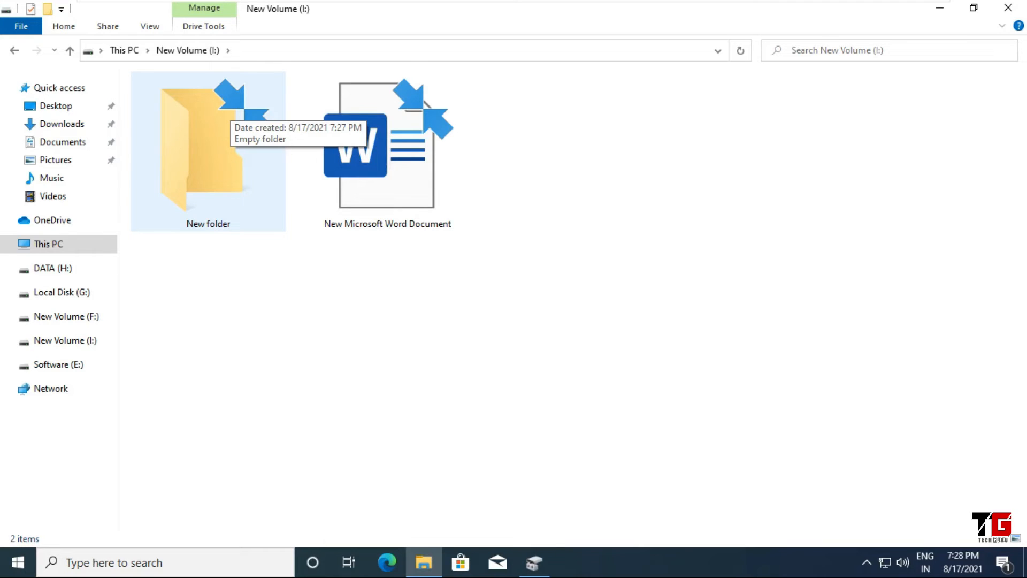
- Open DATA (H:) and enlarge its icons to compare the folder and document with those on the compressed volume
click(14, 50)
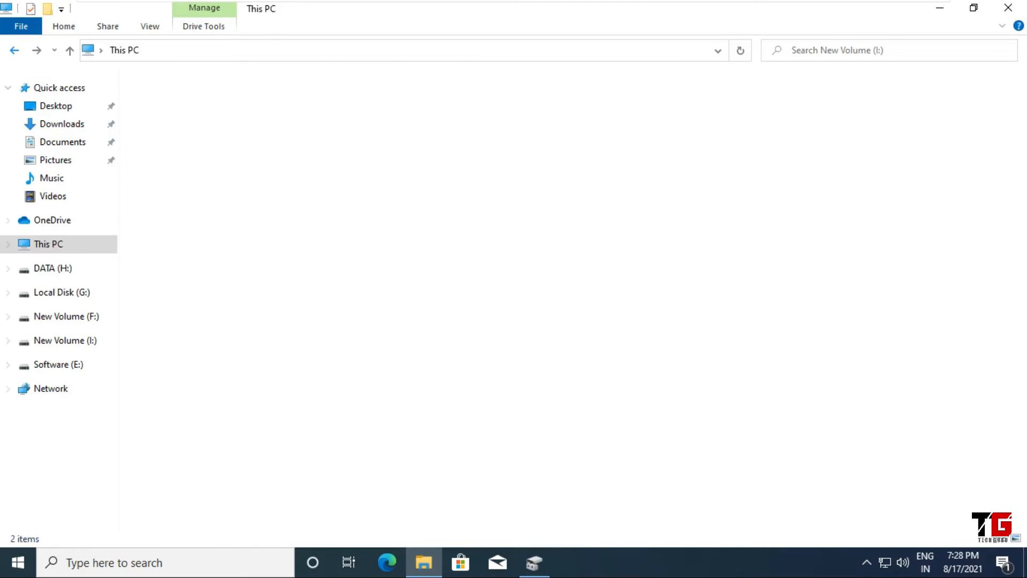
double_click(383, 256)
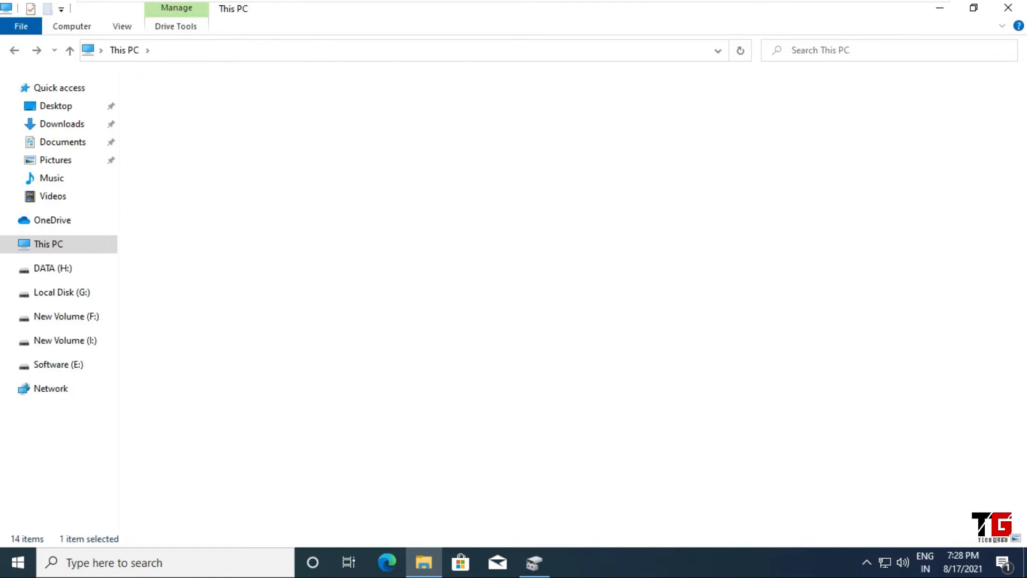
scroll(384, 257, up, 8)
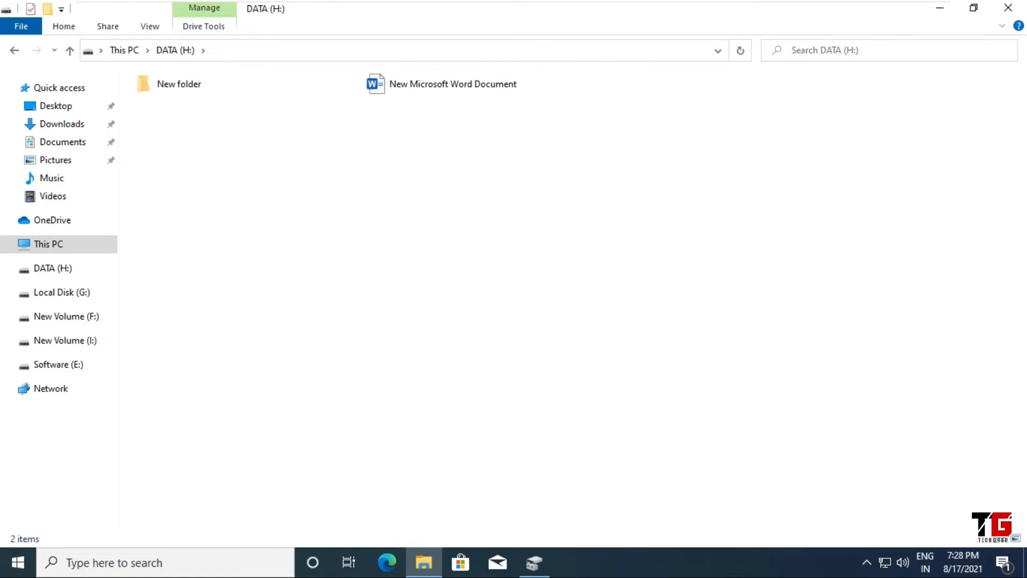
scroll(384, 257, up, 1)
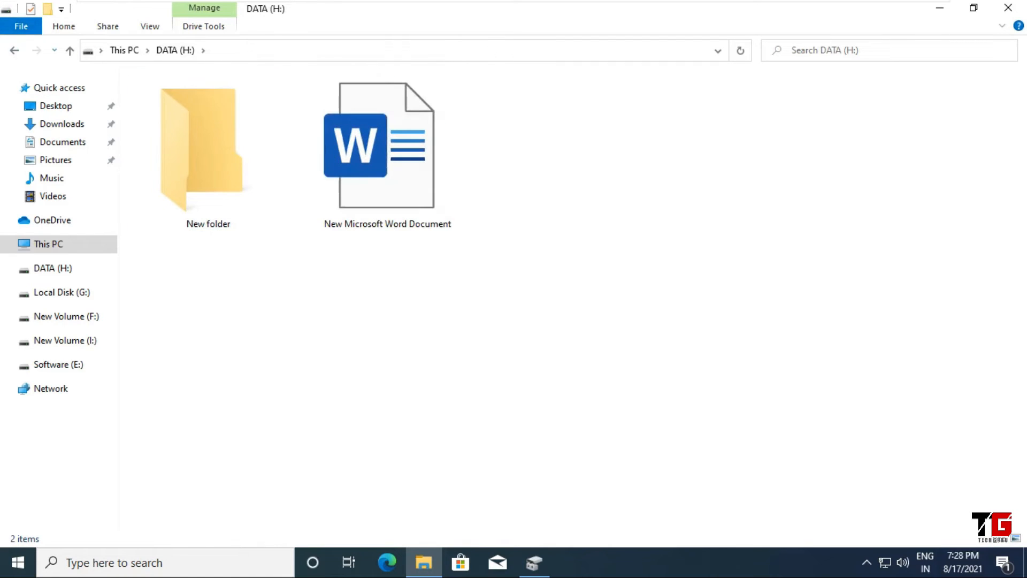
- Open Local Disk (G:) with enlarged icons to compare its folder and document, and return to This PC
click(14, 50)
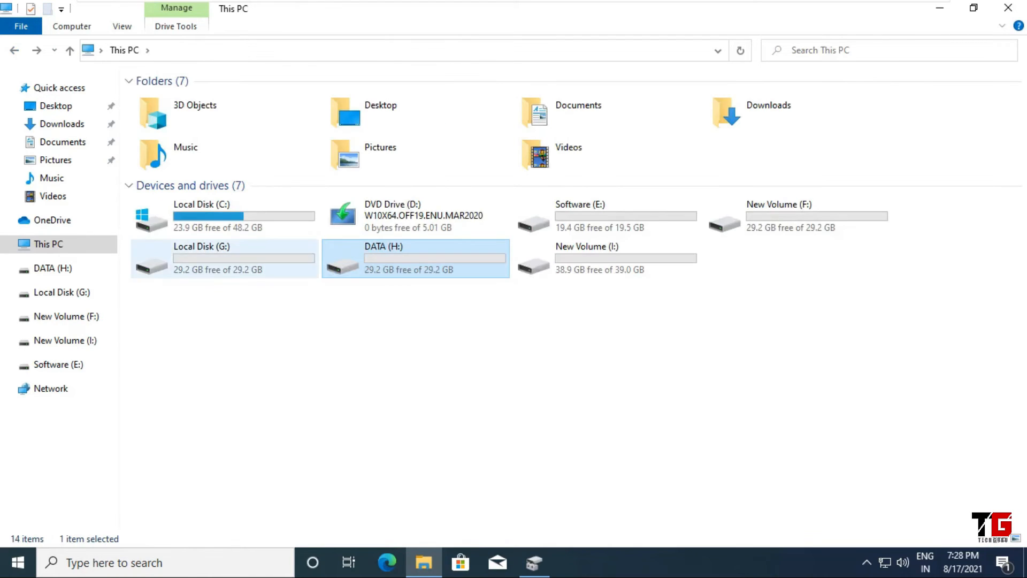
double_click(224, 259)
scroll(224, 259, up, 2)
scroll(223, 259, up, 2)
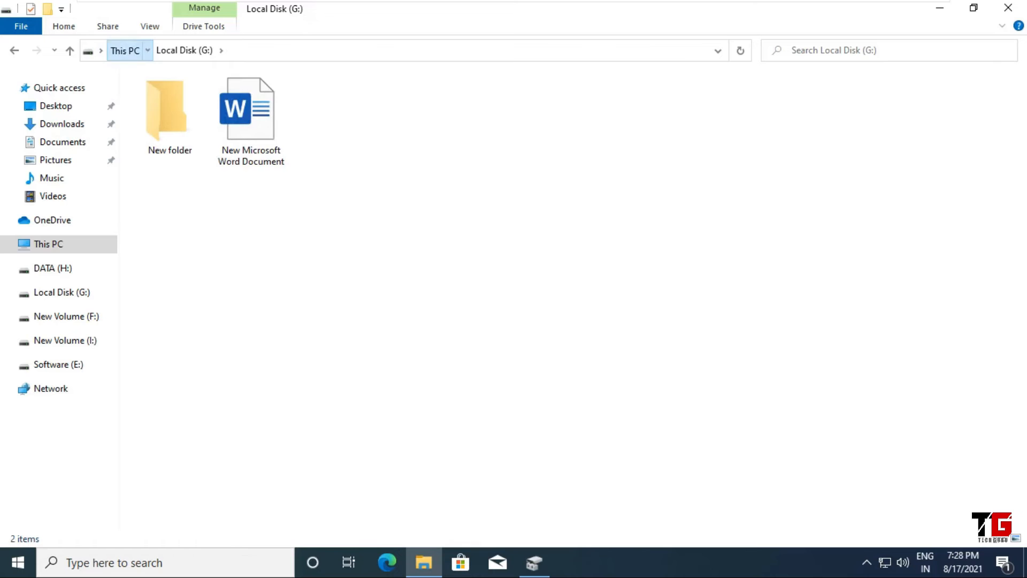
click(124, 50)
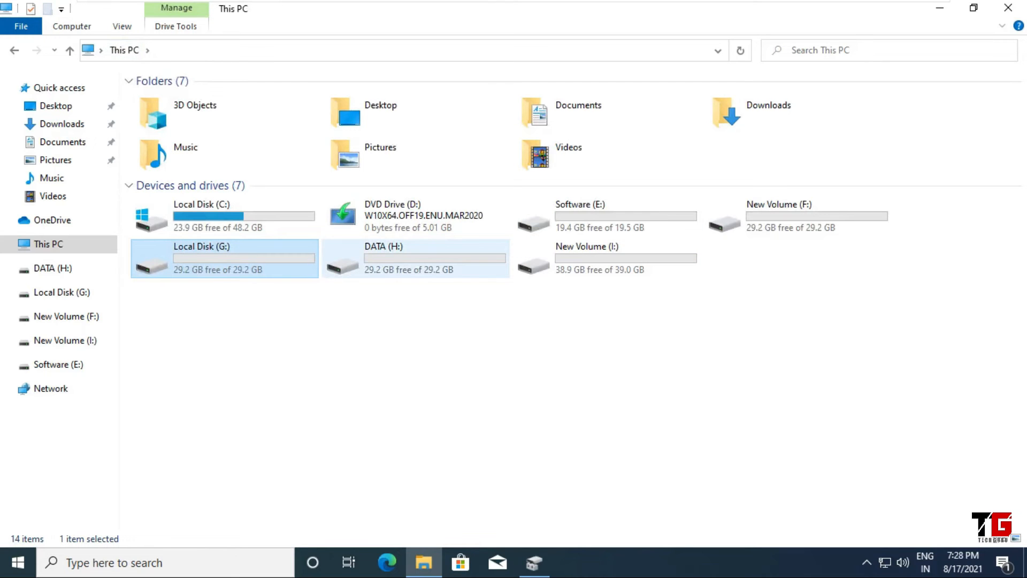
click(588, 258)
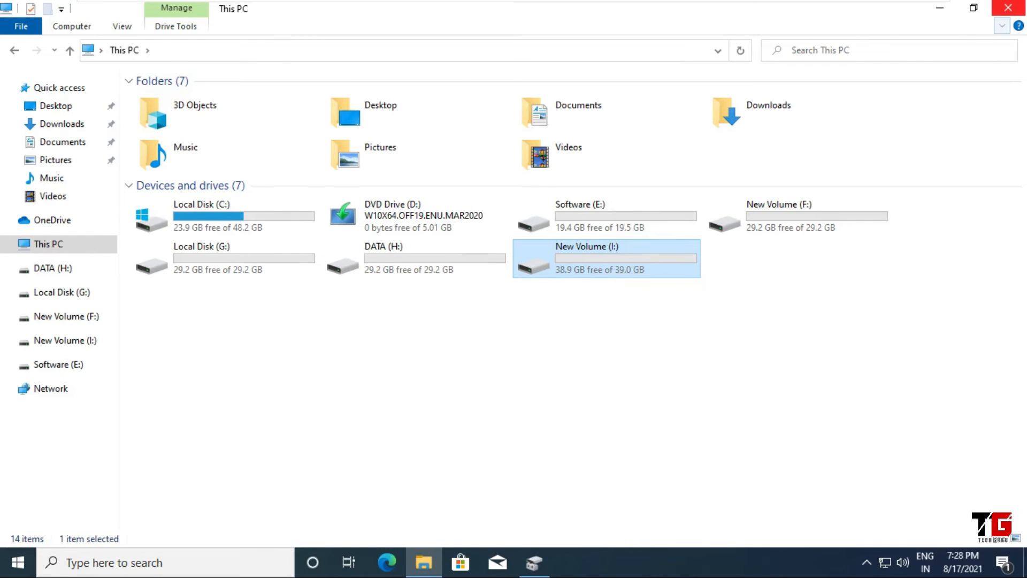
- Close File Explorer and start a 20000 MB simple volume in Disk Management's 285.15 GB free space, assigning drive letter J
click(1008, 8)
click(956, 292)
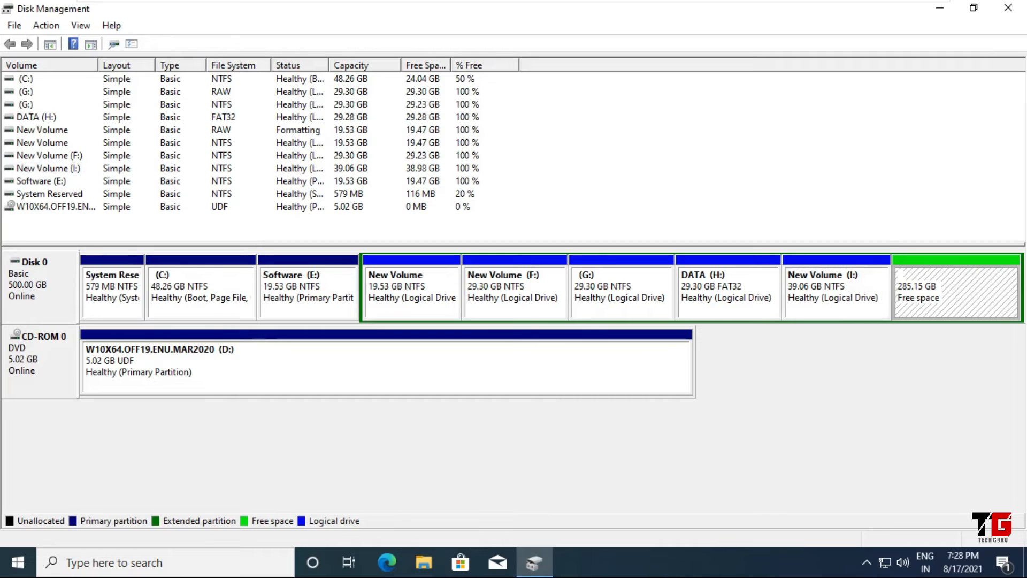
right_click(955, 290)
click(899, 300)
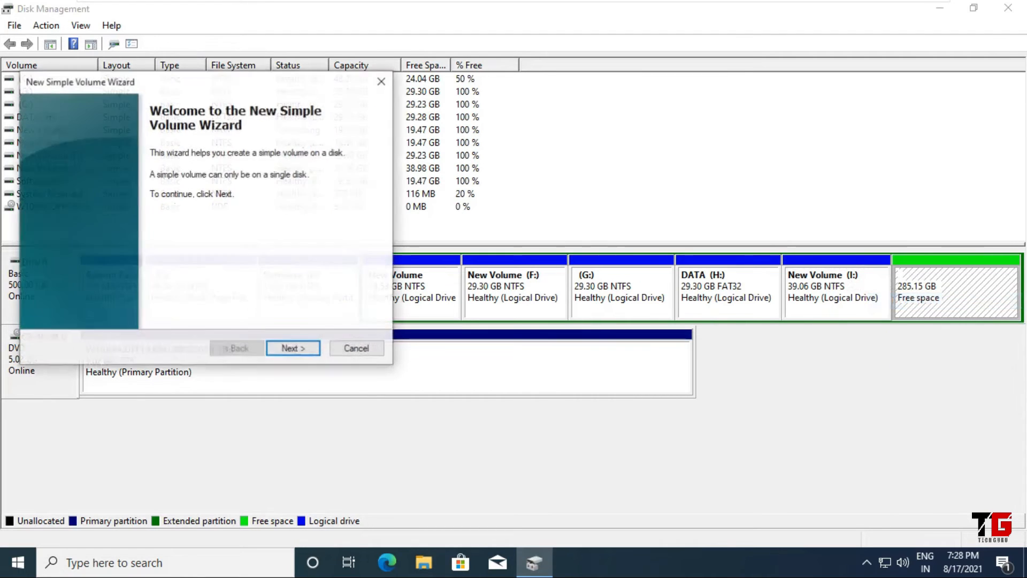
key(Return)
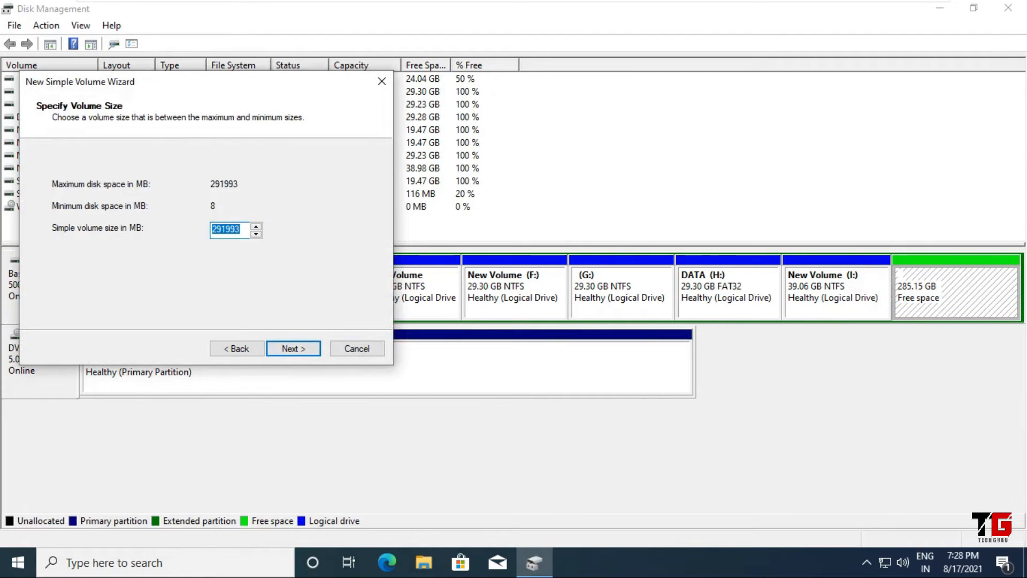
text(20000)
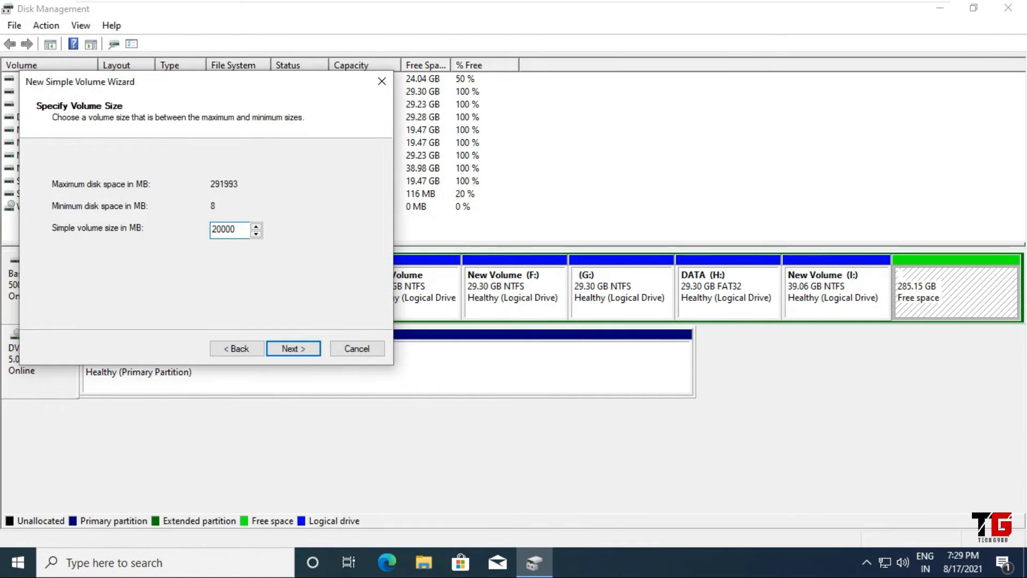
key(Return)
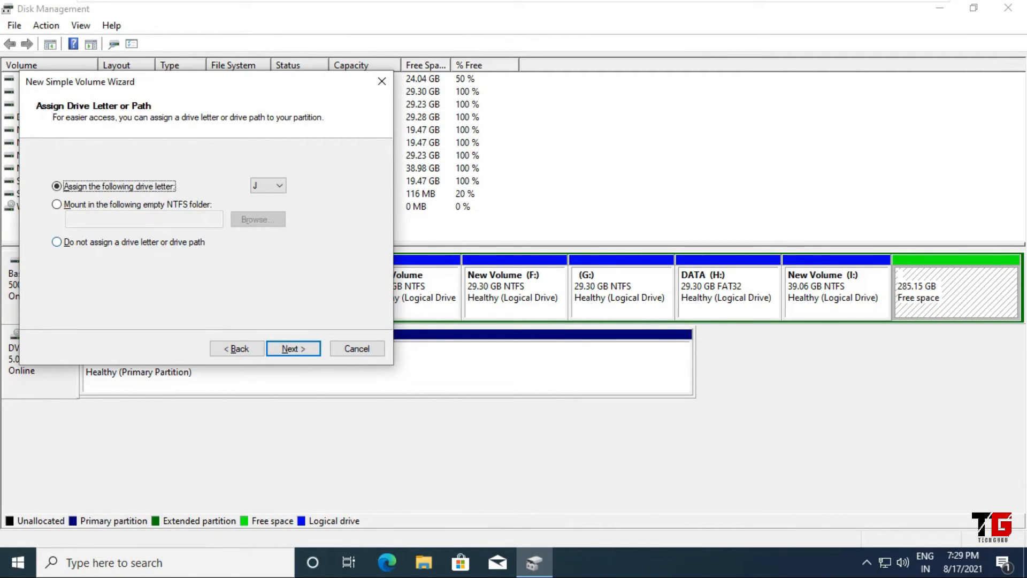
key(Return)
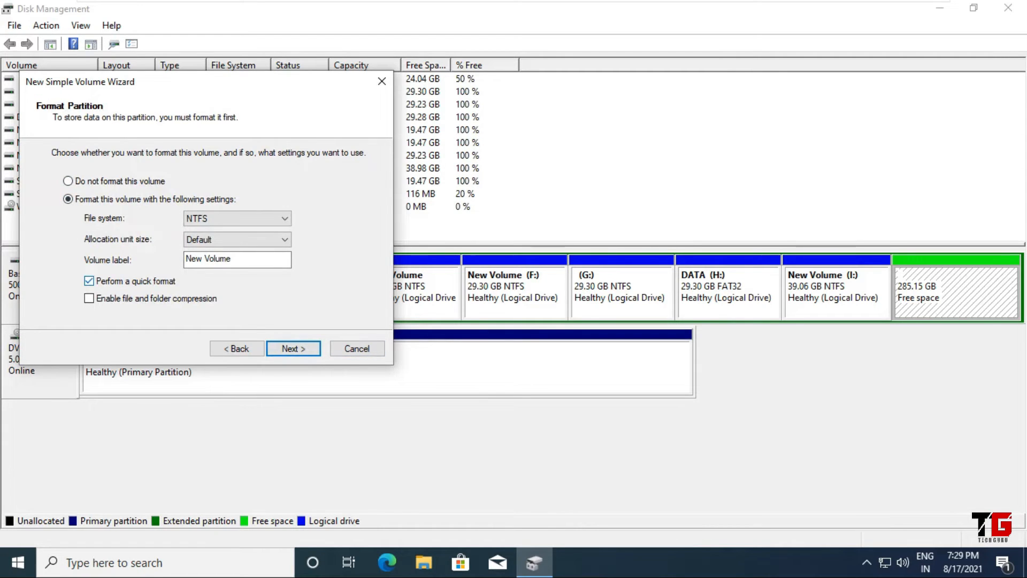
- Finish creating volume J as NTFS with quick format, and view its contents using both Open and Explore
key(Return)
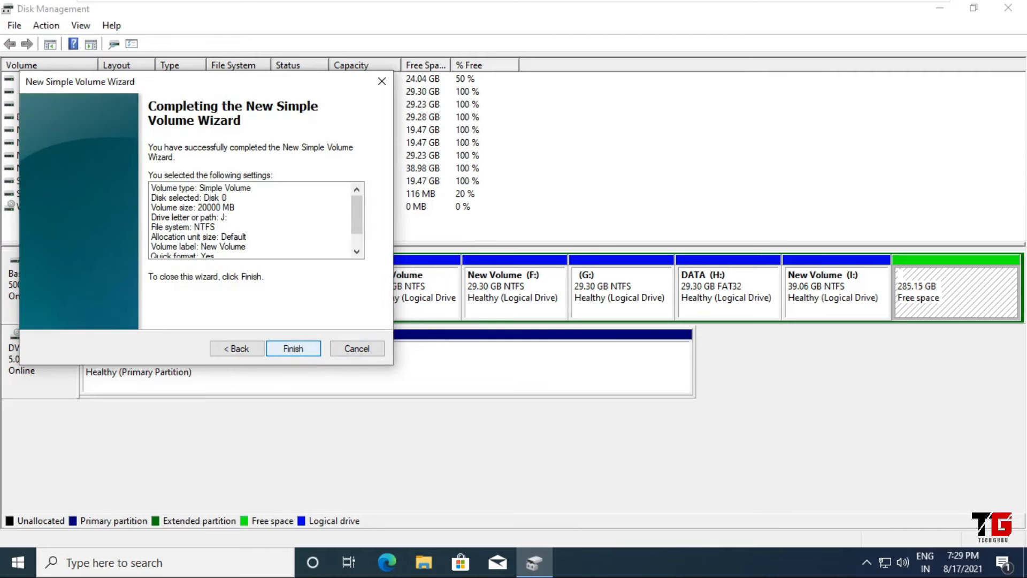
key(Return)
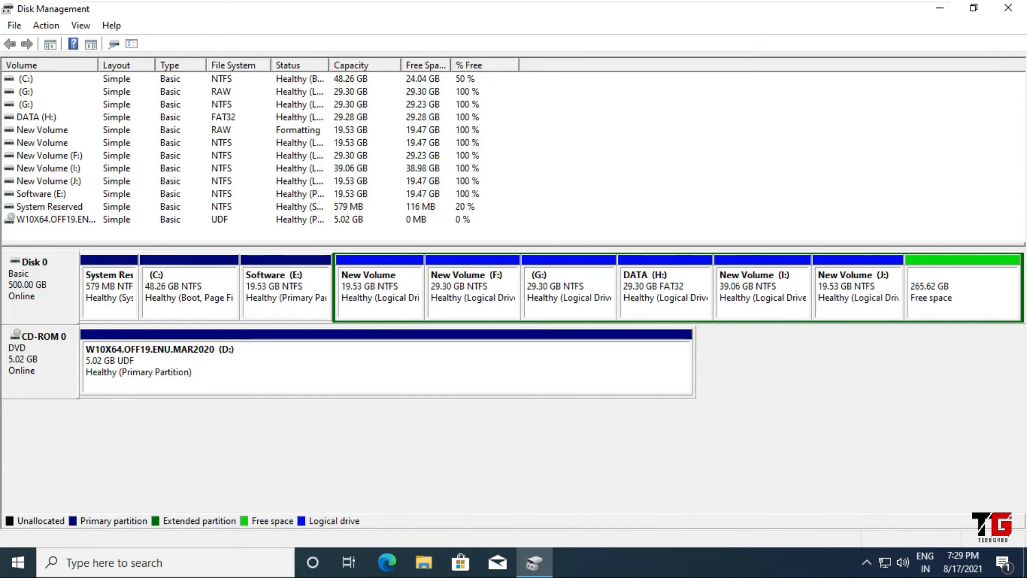
right_click(833, 286)
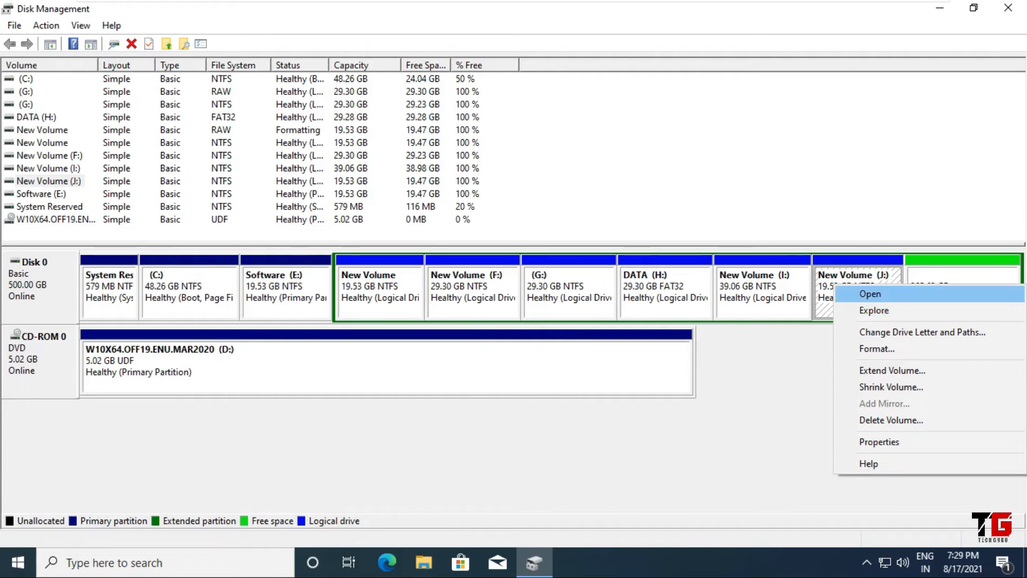
click(870, 294)
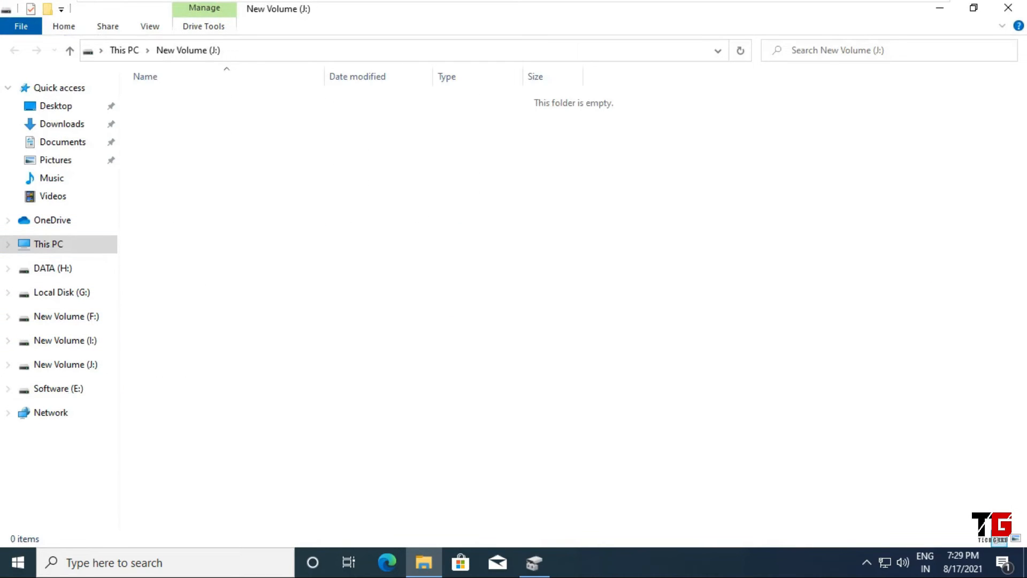
click(1008, 7)
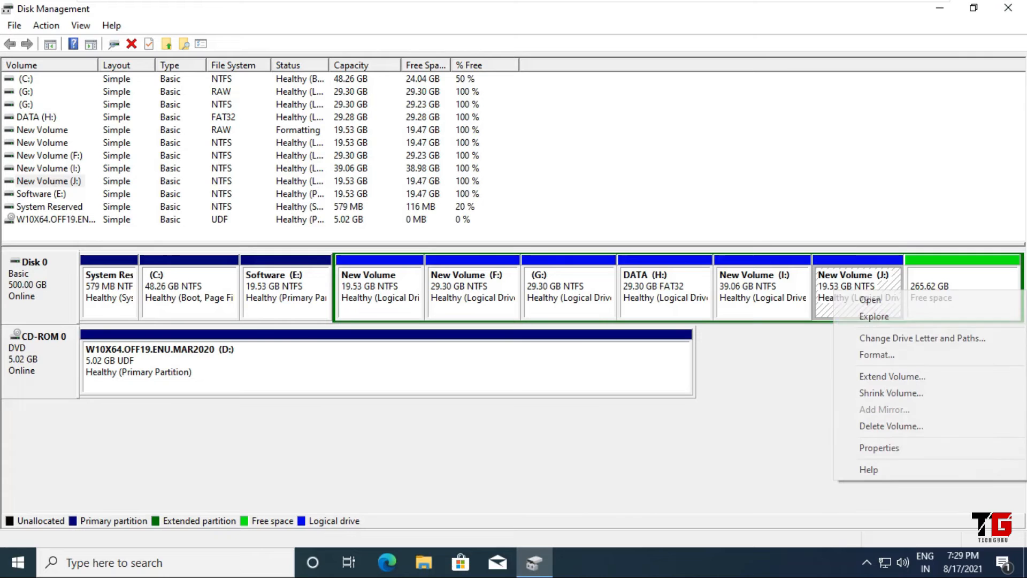
click(874, 316)
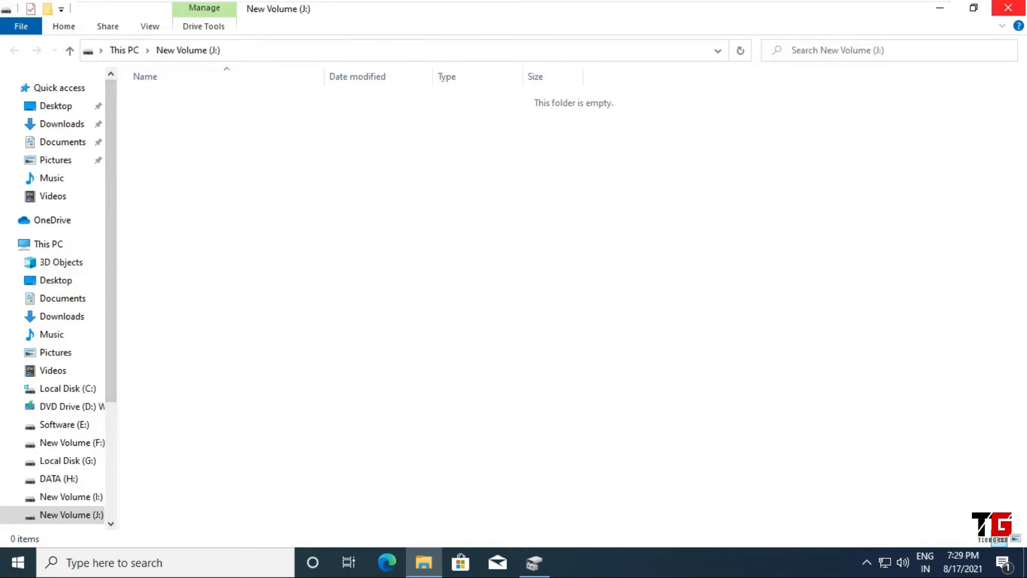
click(1008, 8)
- Remove drive letter J from the new 19.53 GB logical volume and accept the removal
right_click(834, 288)
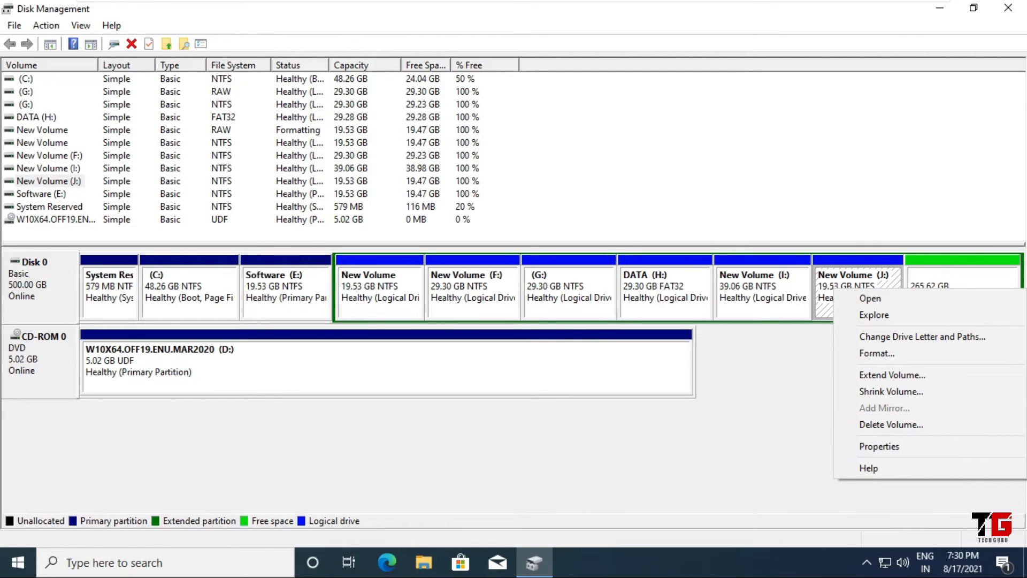
key(Down)
key(Down)
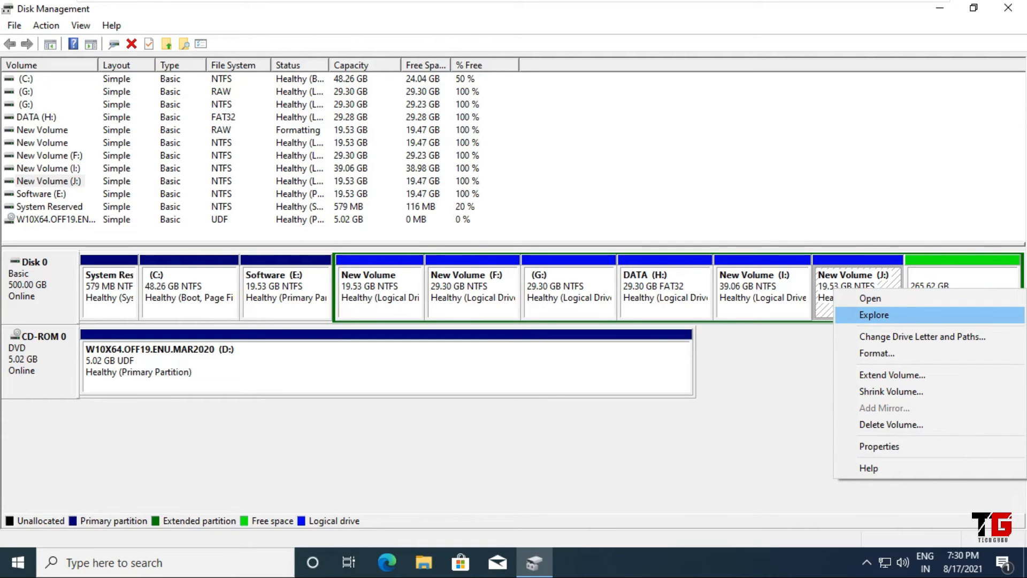
key(Down)
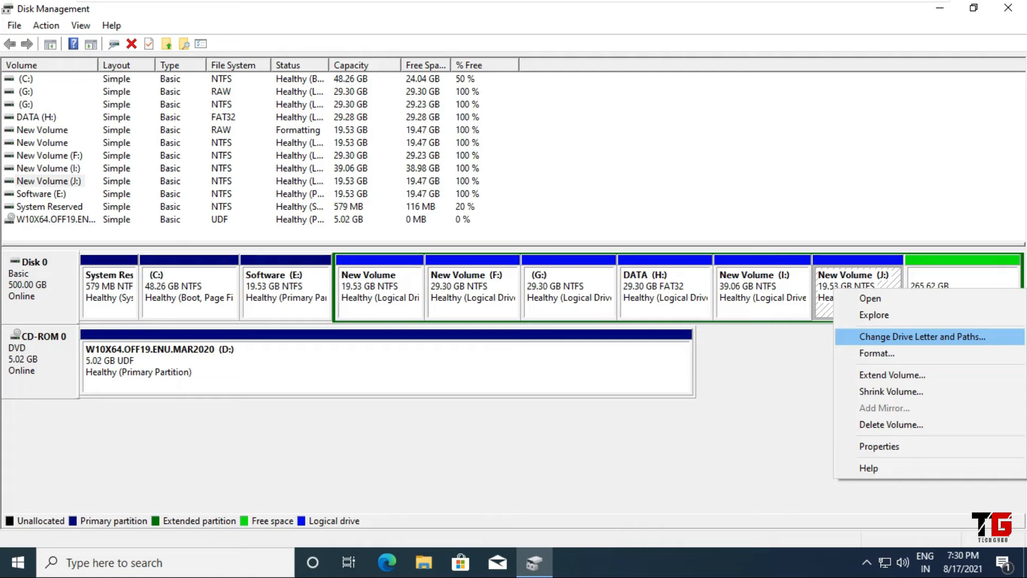
key(Return)
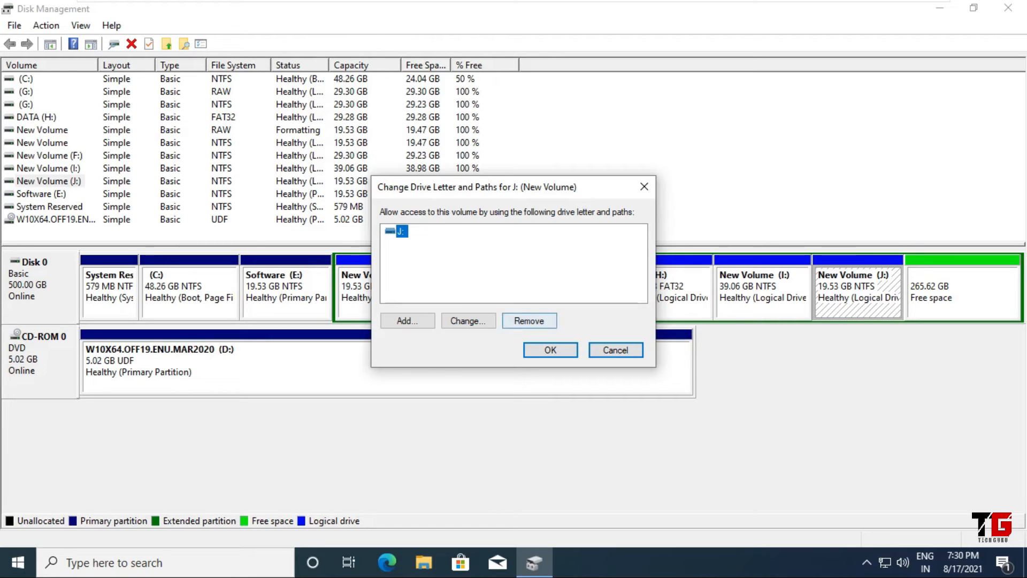
click(530, 321)
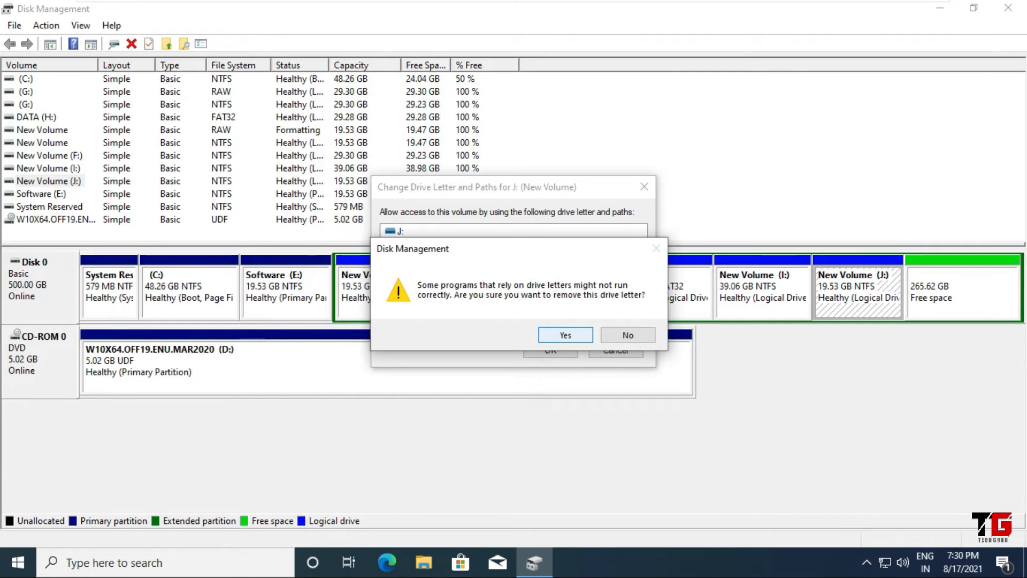
key(Return)
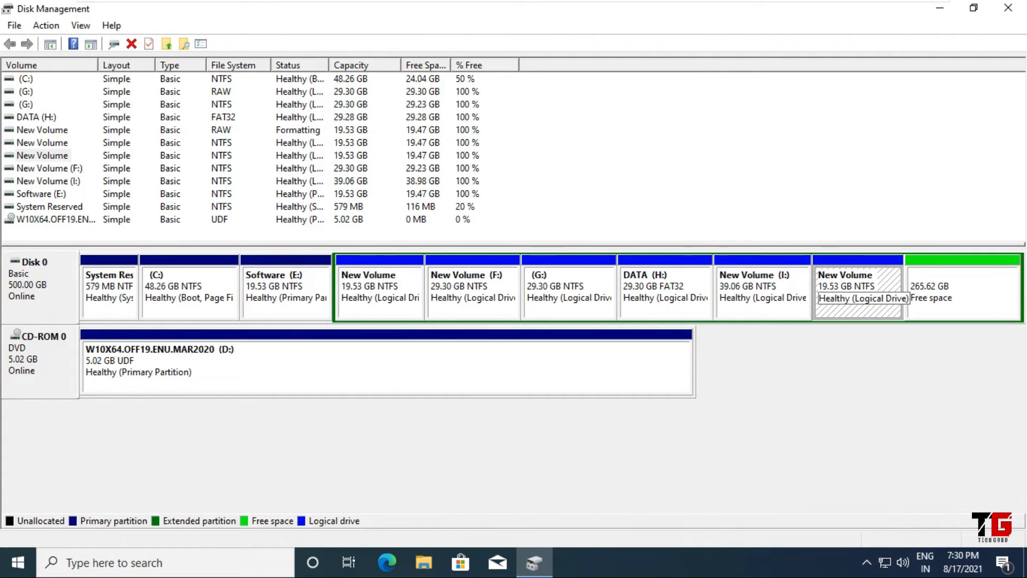
- Assign drive letter J to the letterless volume beside the free space, after checking the NTFS folder mount option
right_click(834, 282)
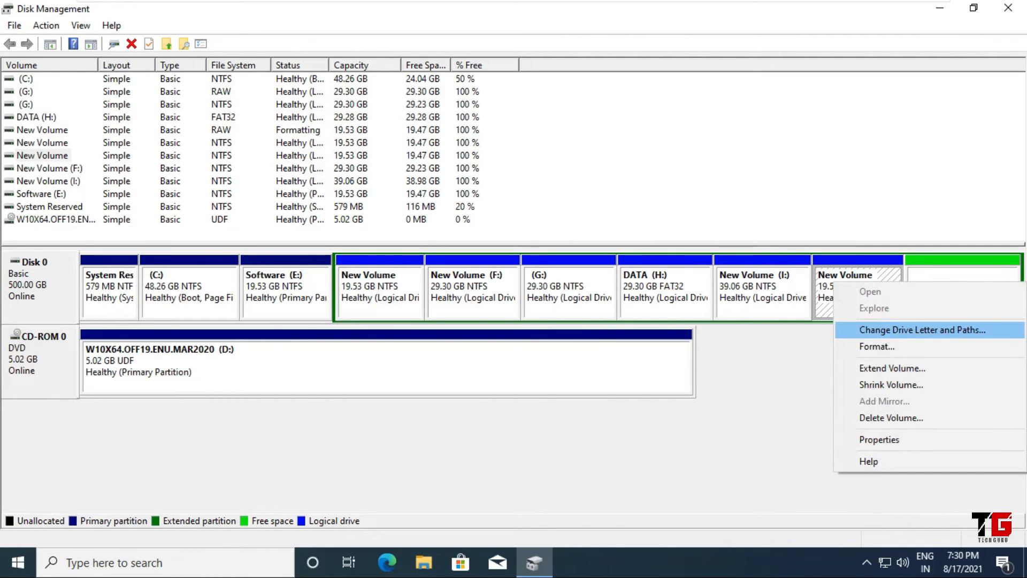
click(922, 329)
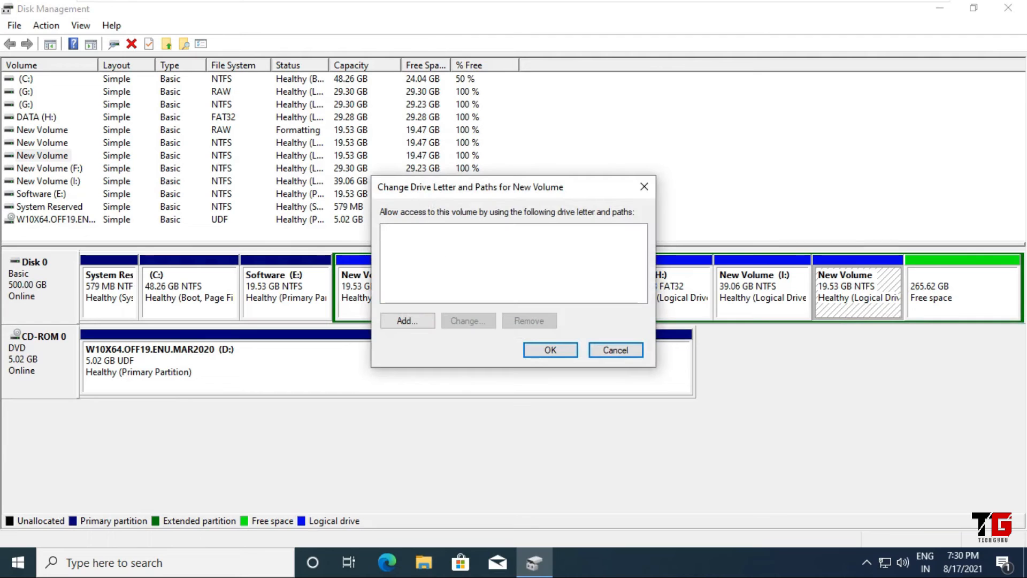
click(407, 321)
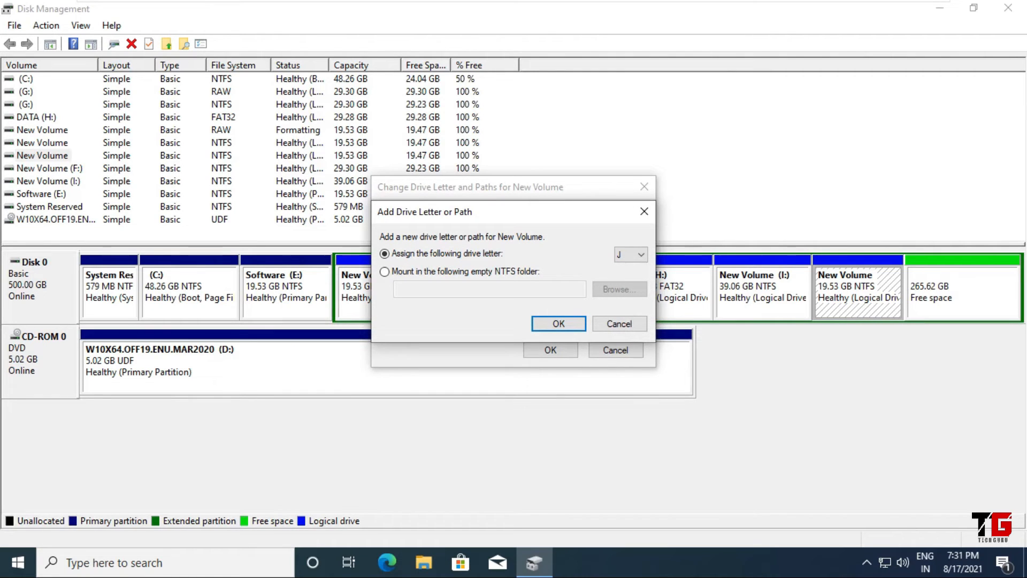
click(385, 271)
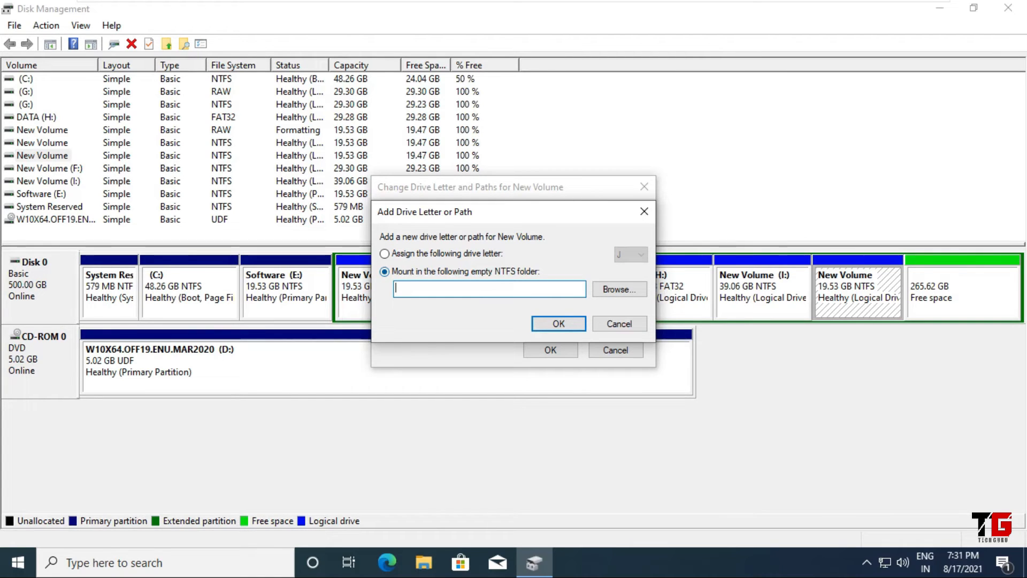
click(384, 253)
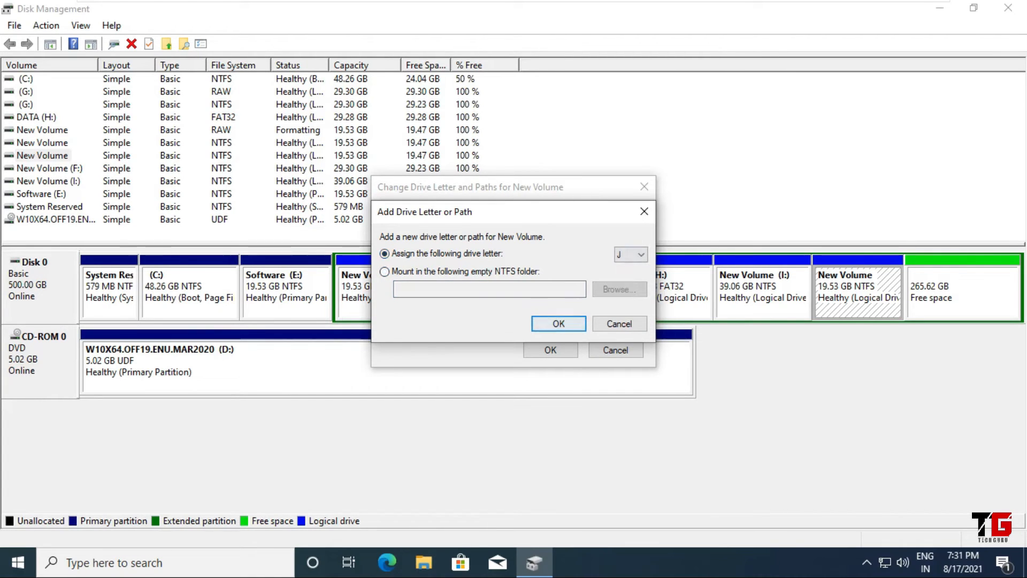
click(559, 323)
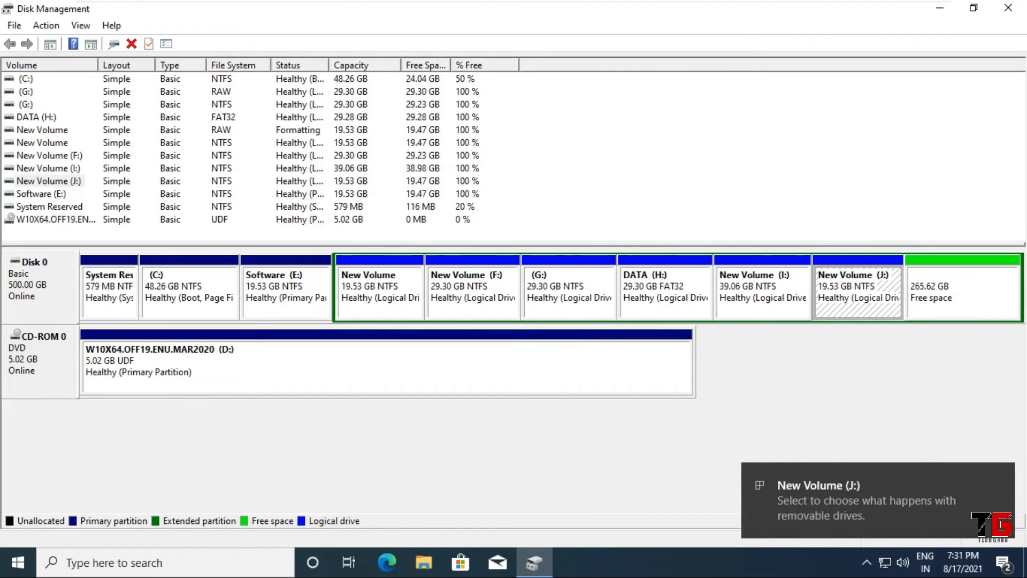
- Review the file system choices in the Format settings of volume J, keeping NTFS, and cancel without formatting
right_click(833, 286)
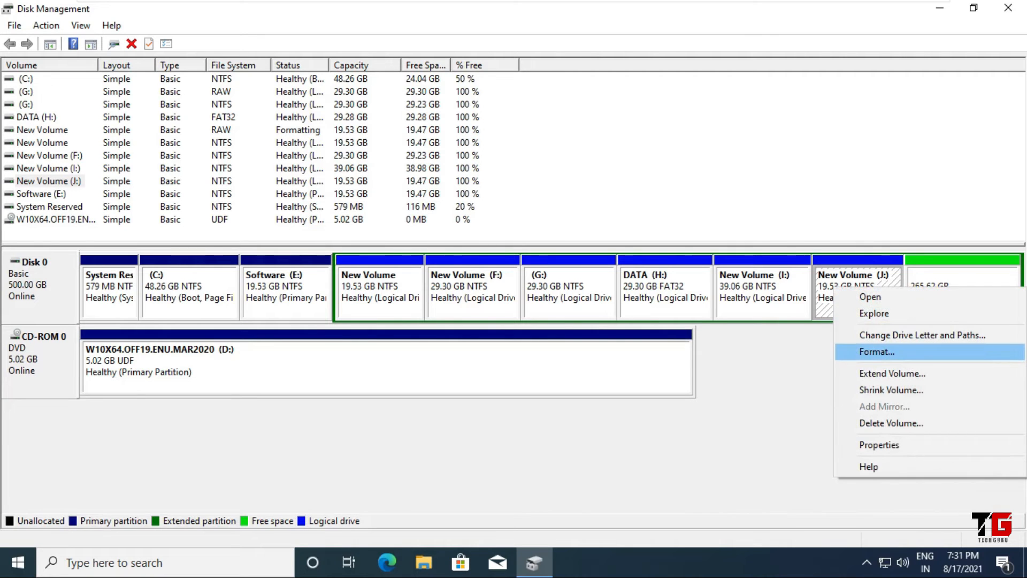
click(877, 351)
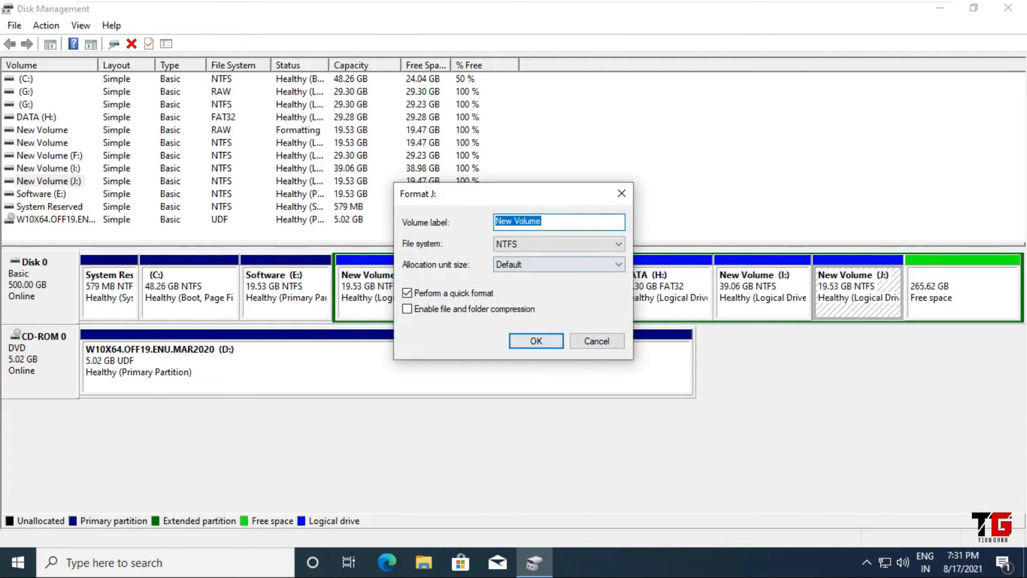
click(560, 244)
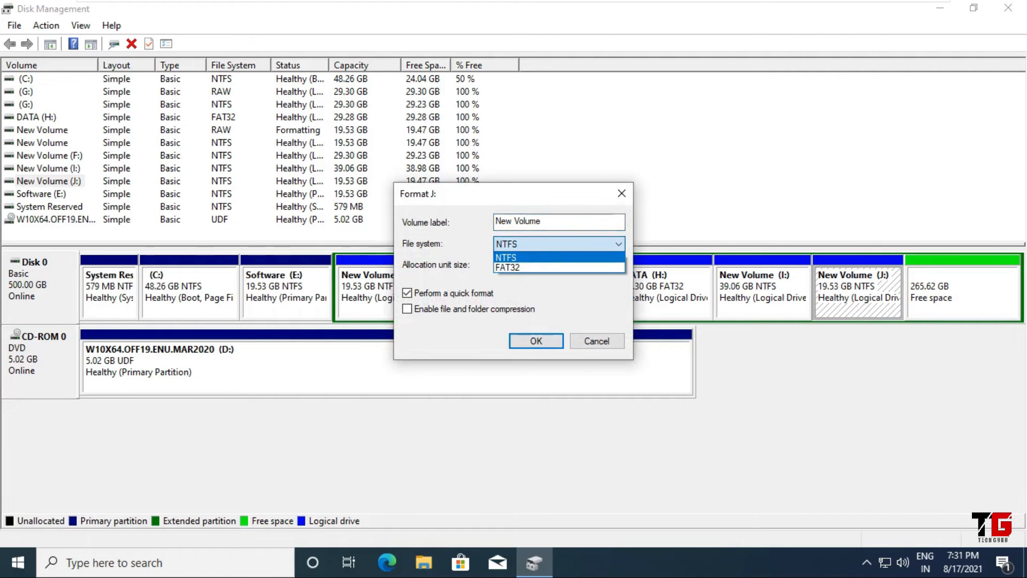
click(560, 257)
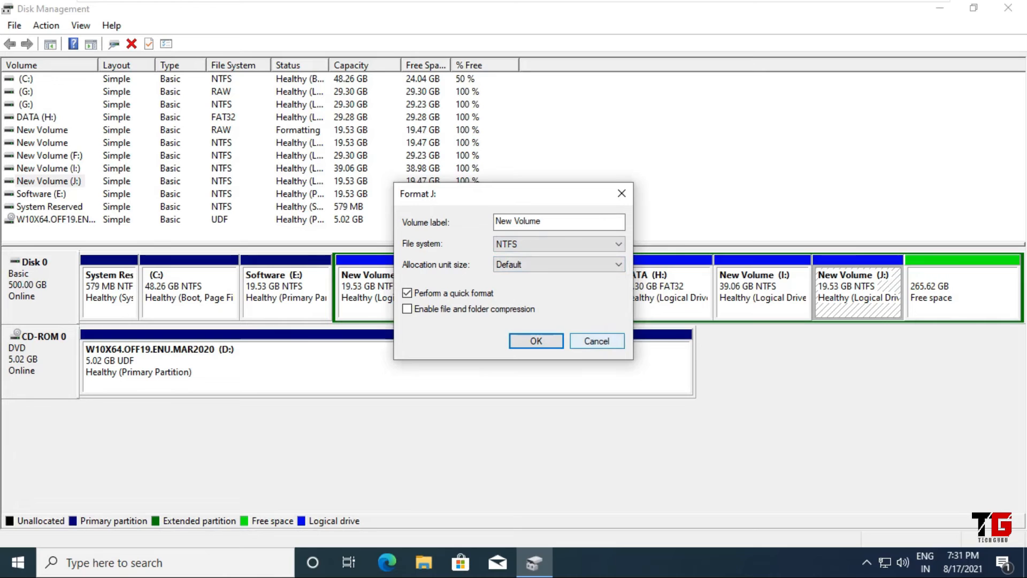
click(596, 341)
right_click(833, 285)
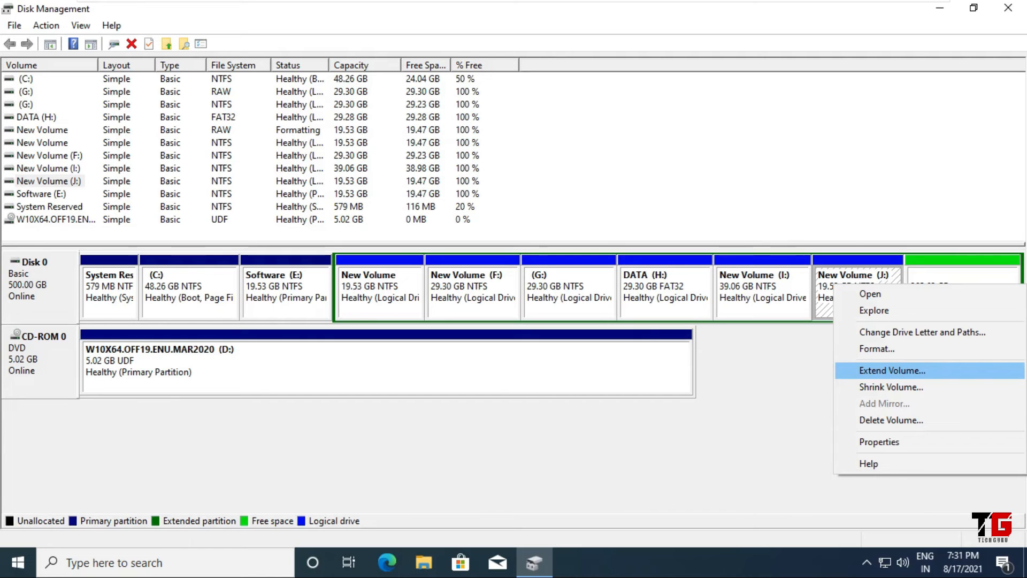
click(771, 423)
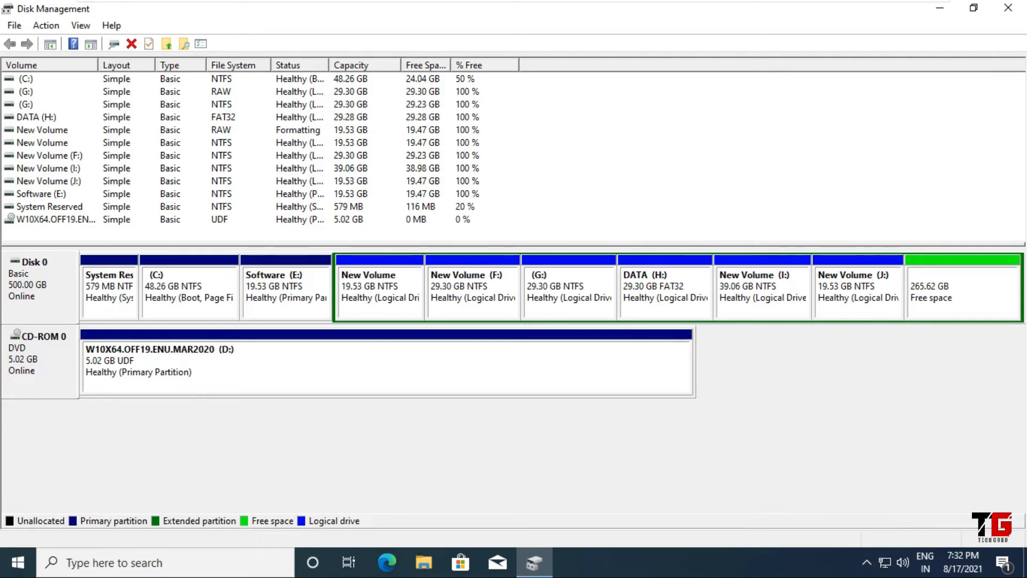
- Delete the 39.06 GB New Volume (I:) and accept erasing its data
click(763, 293)
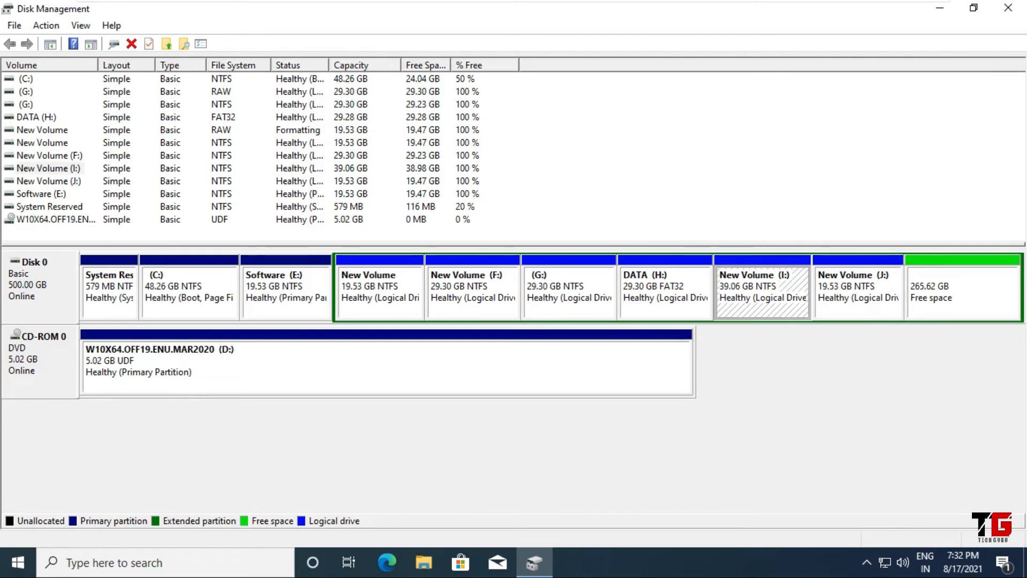
right_click(786, 285)
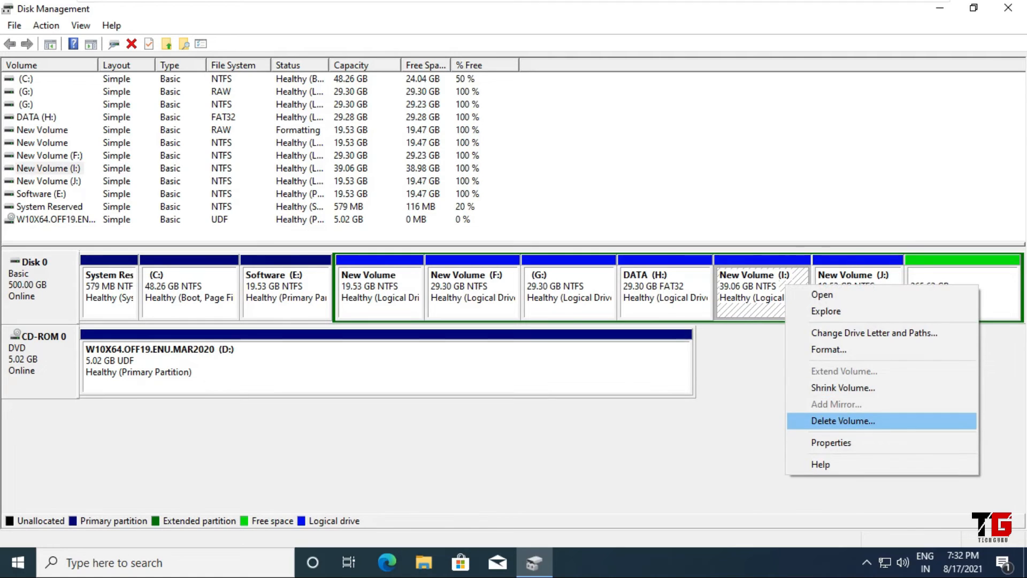
click(843, 421)
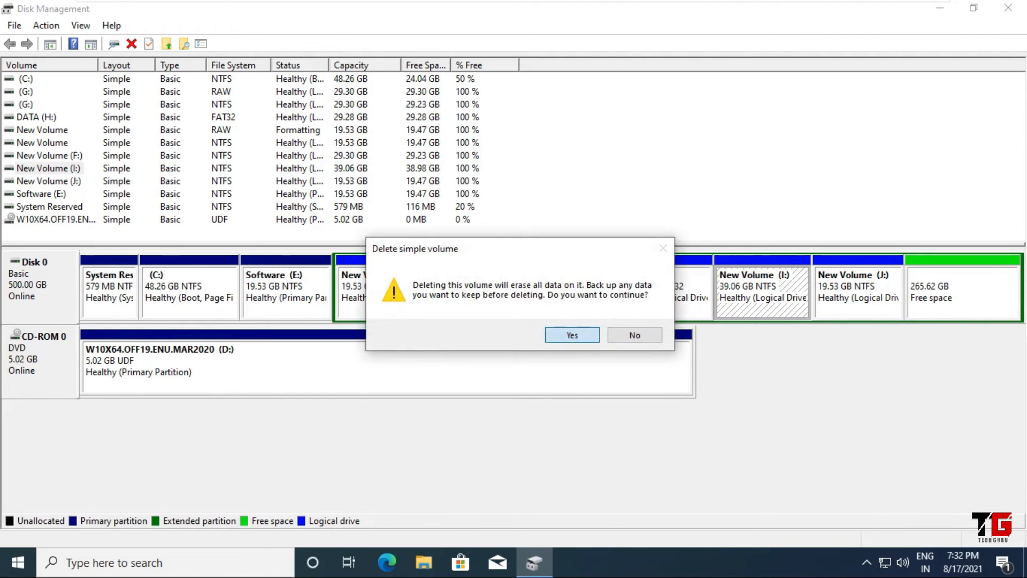
click(572, 335)
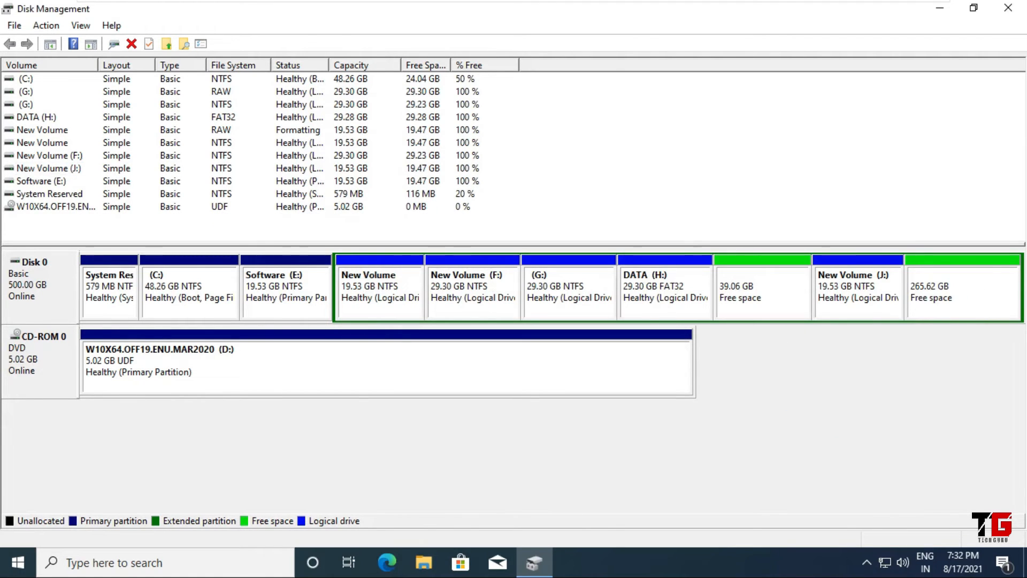
- Extend the 19.53 GB New Volume (J:) by 10000 MB from the adjacent free space on Disk 0
right_click(833, 284)
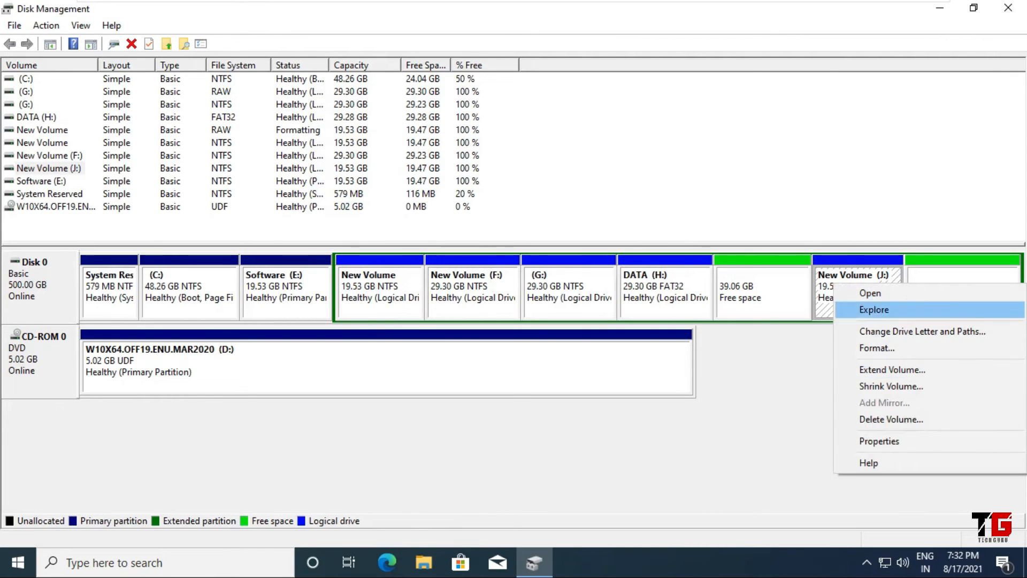
click(776, 182)
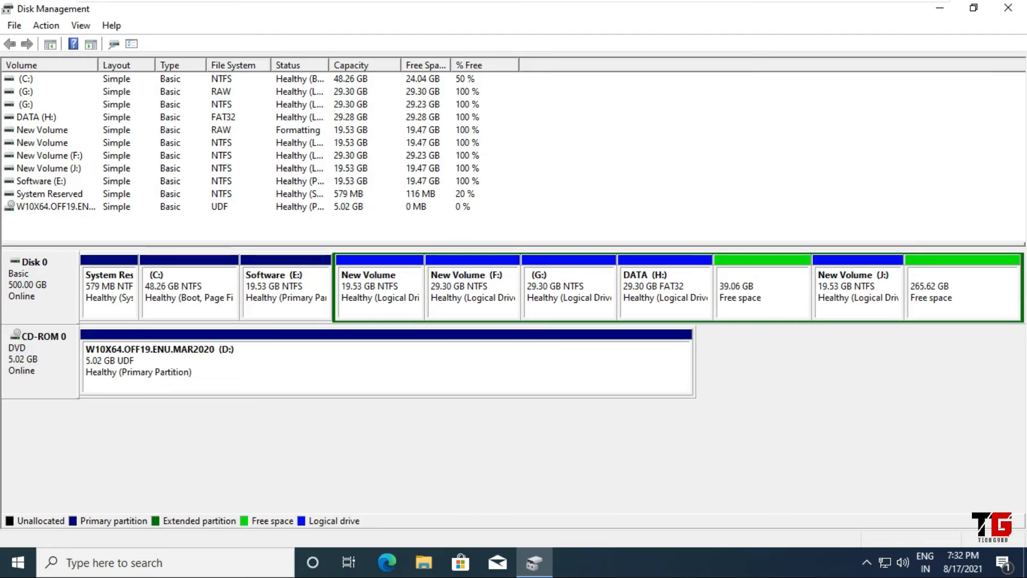
right_click(833, 287)
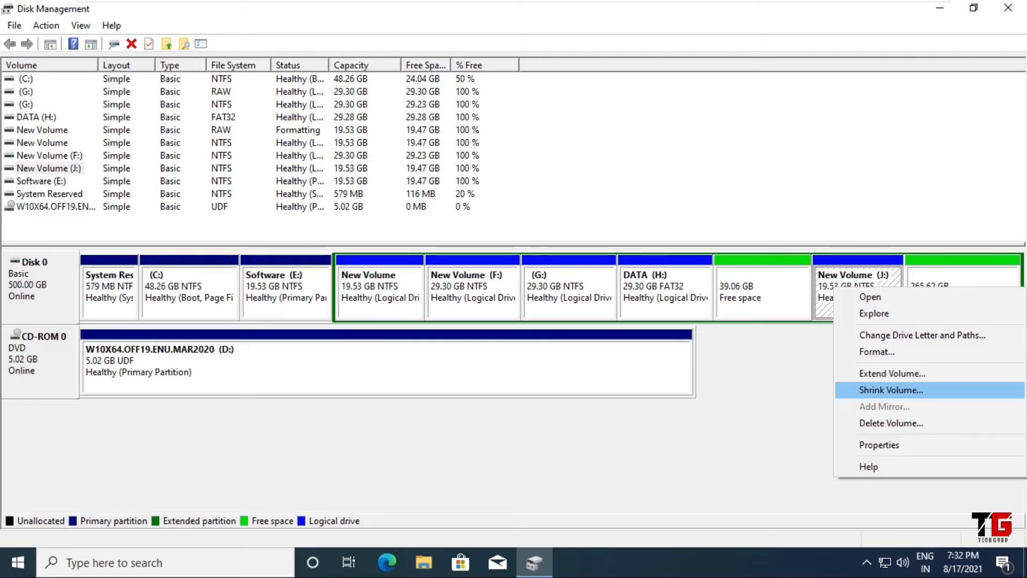
click(892, 374)
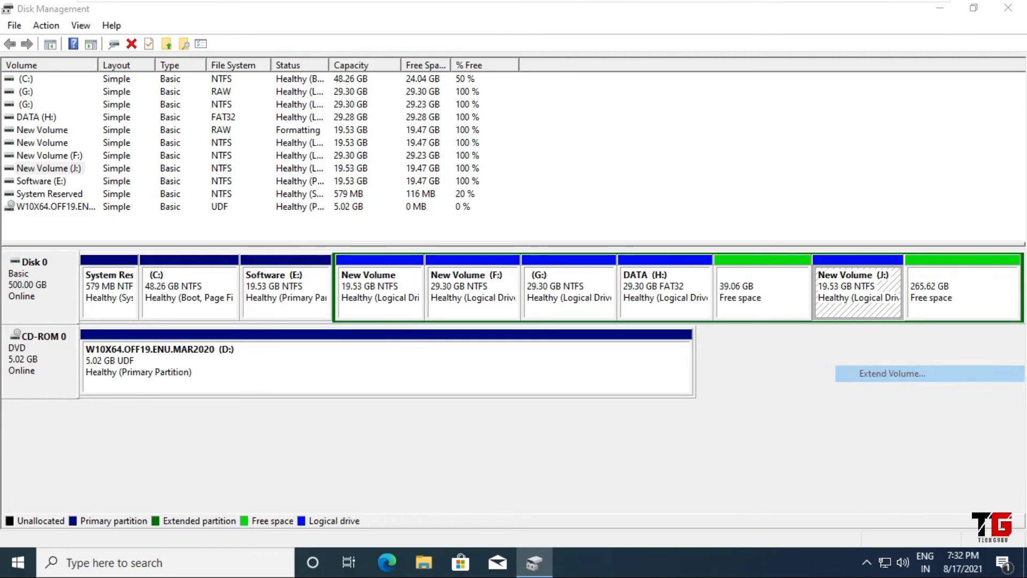
key(Return)
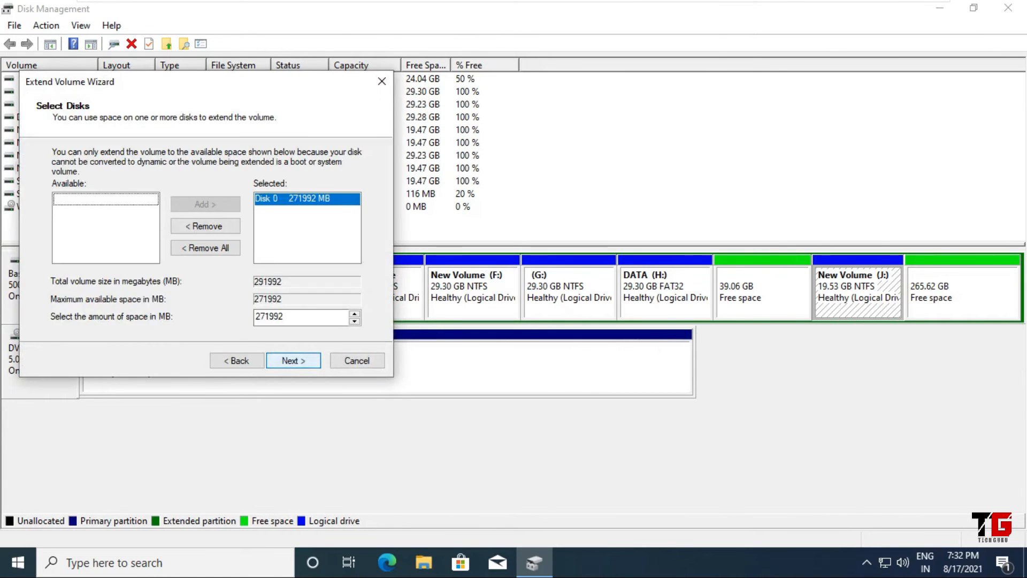
key(Tab)
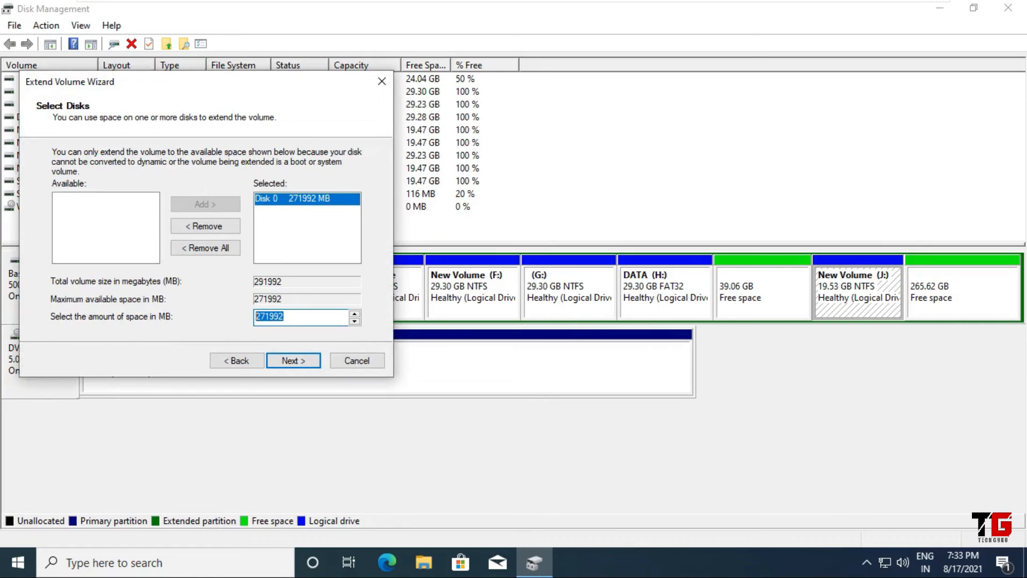
text(10000)
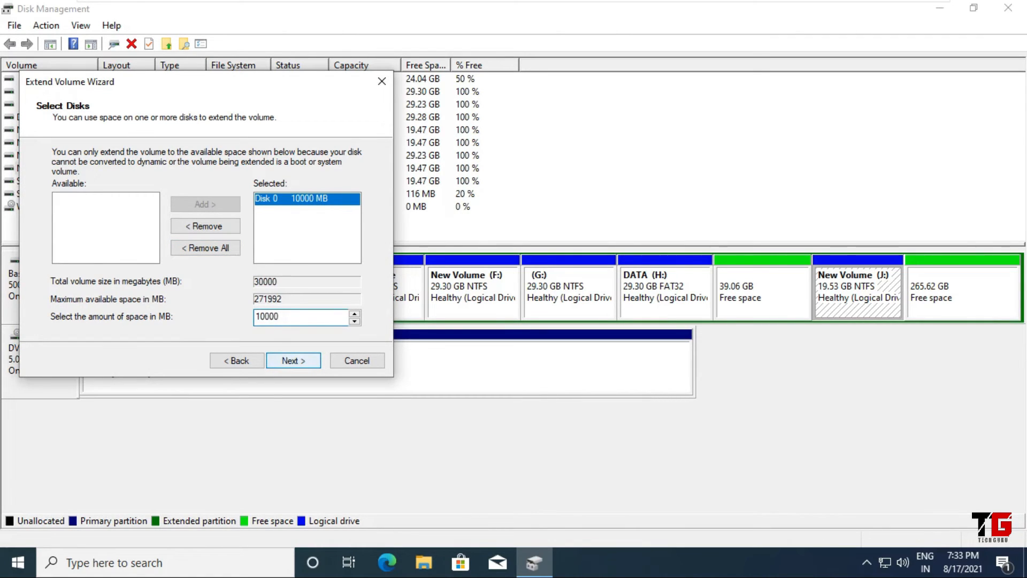
click(293, 360)
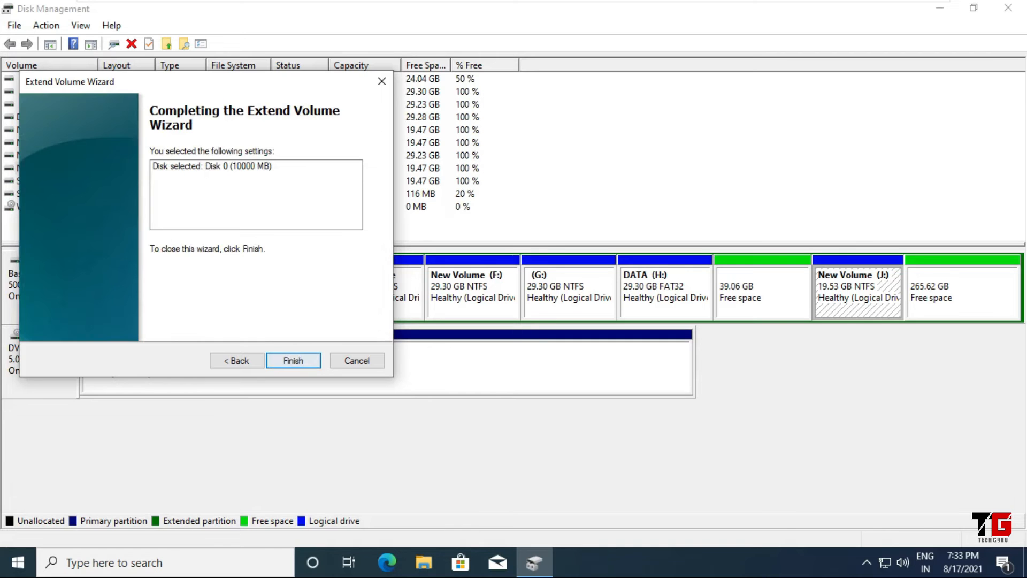
click(289, 360)
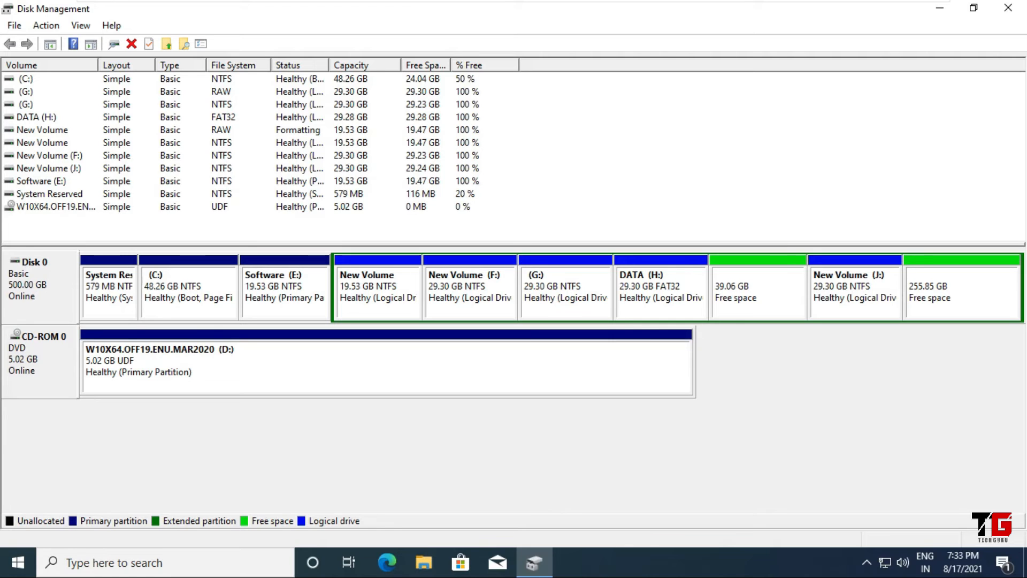
- Shrink New Volume (J:) by 2000 MB
right_click(835, 283)
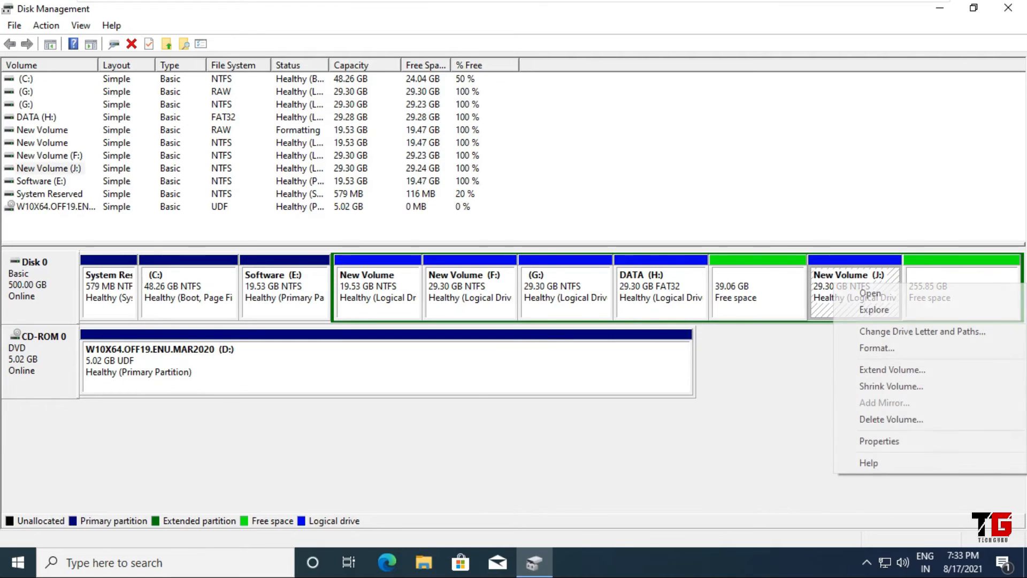
click(891, 386)
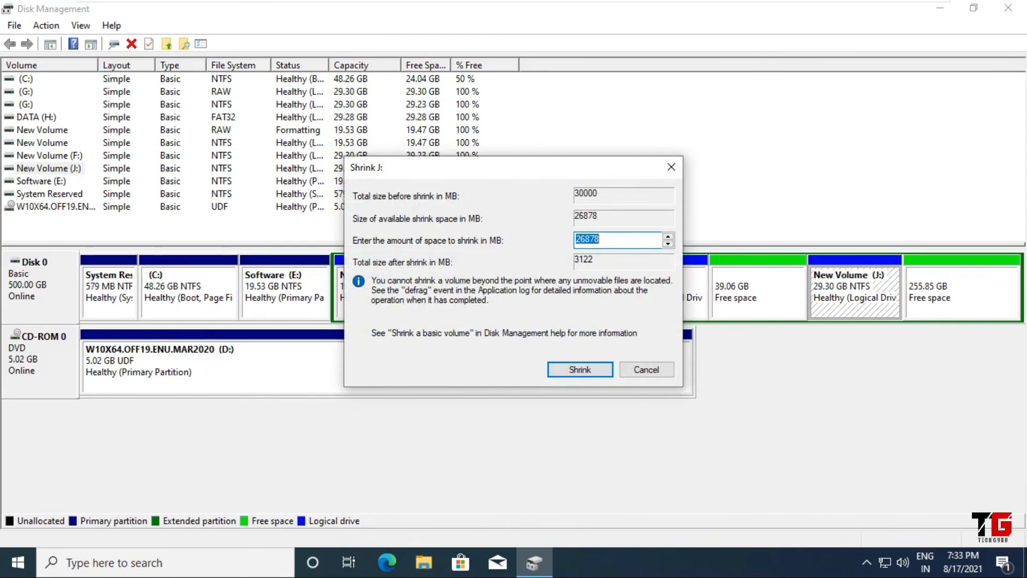
text(2000)
click(580, 369)
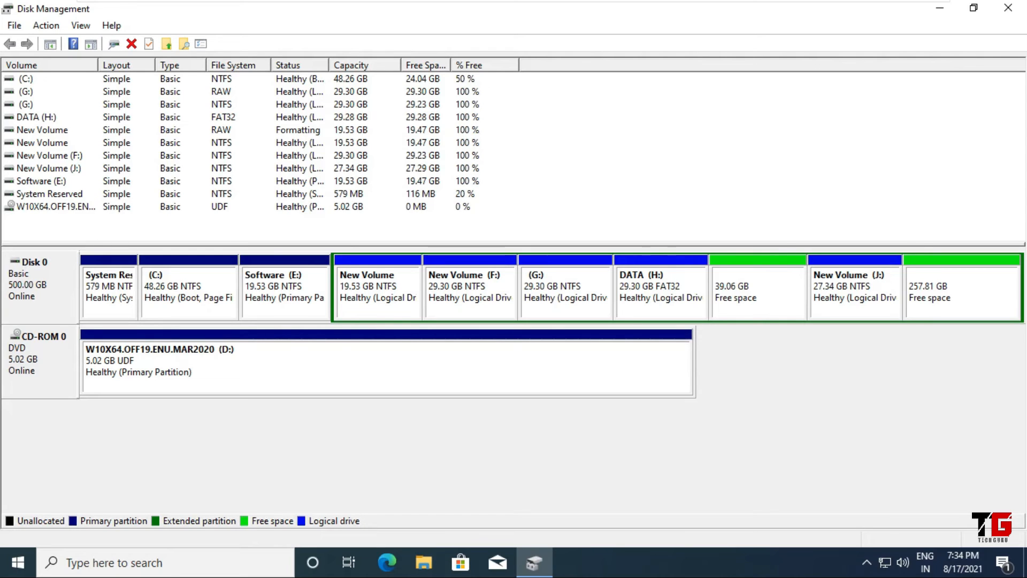
- Shrink New Volume (J:) by the full available amount of 24878 MB
right_click(835, 286)
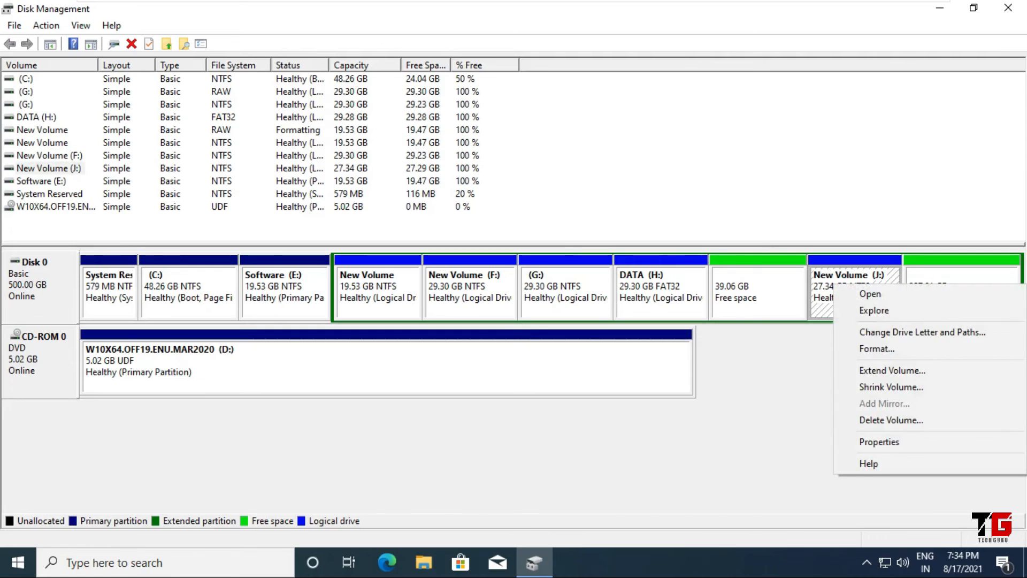
click(892, 387)
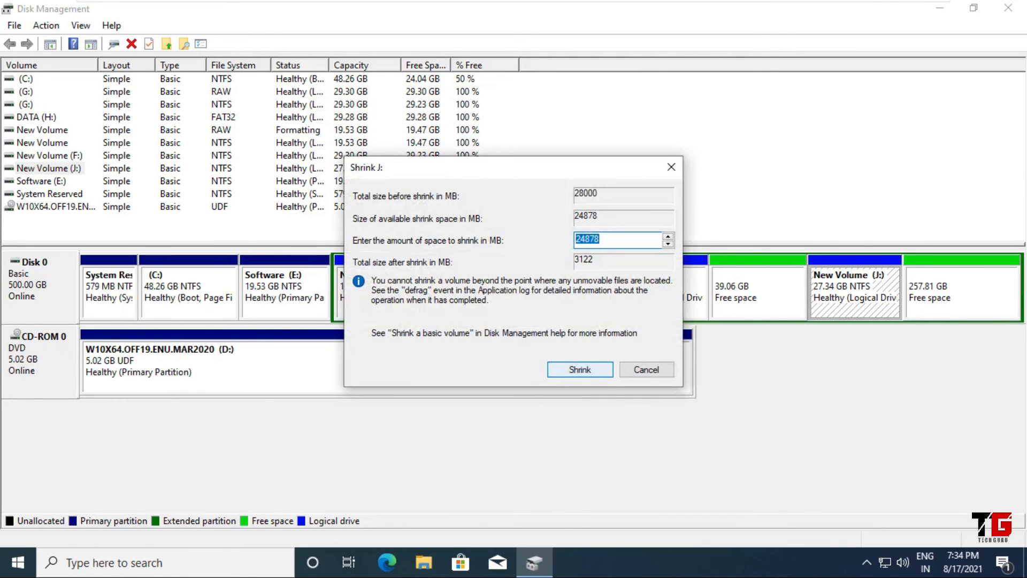
click(580, 369)
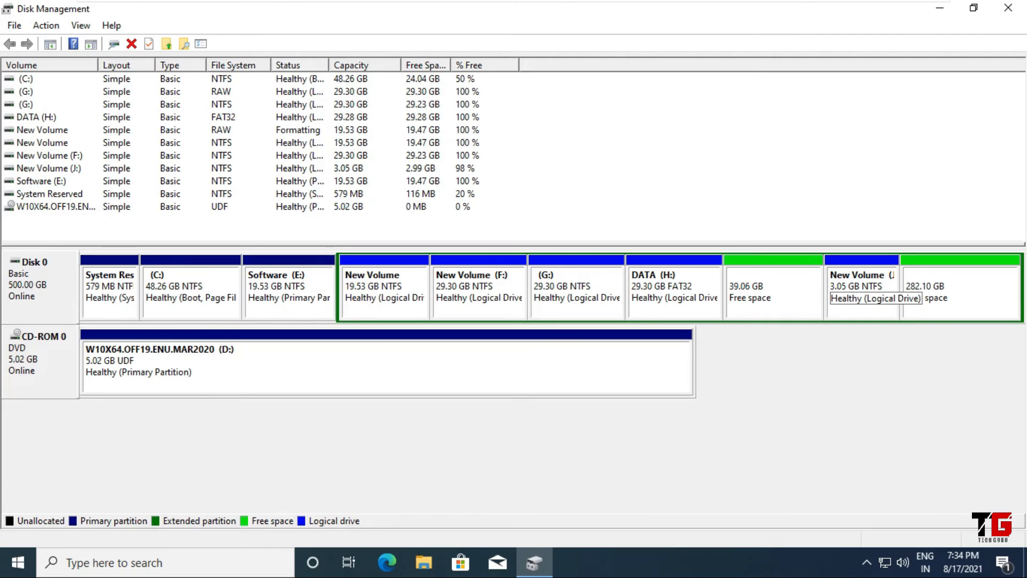
- Check how much further New Volume (J:) can be shrunk, and cancel without shrinking
right_click(834, 286)
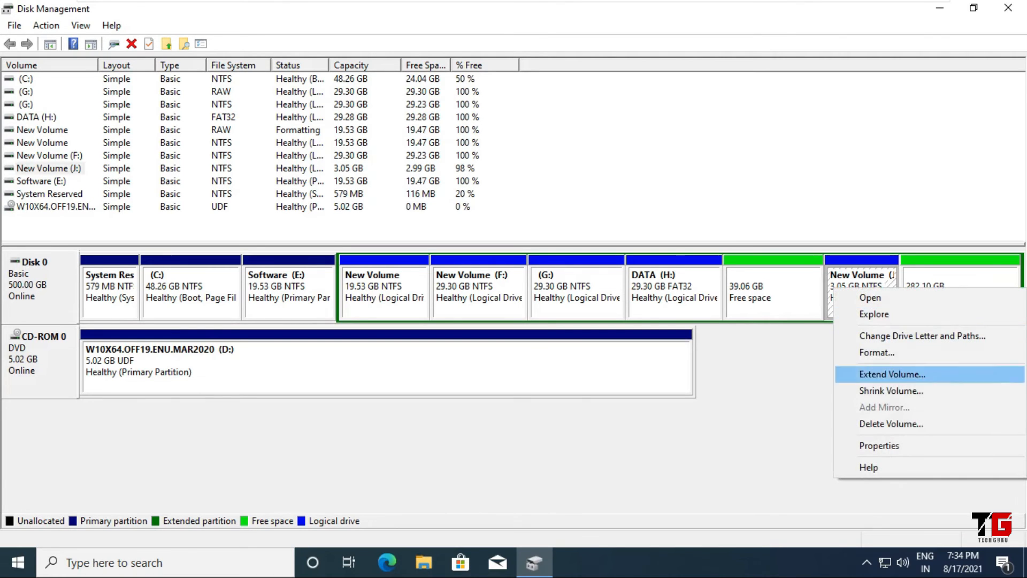
click(890, 391)
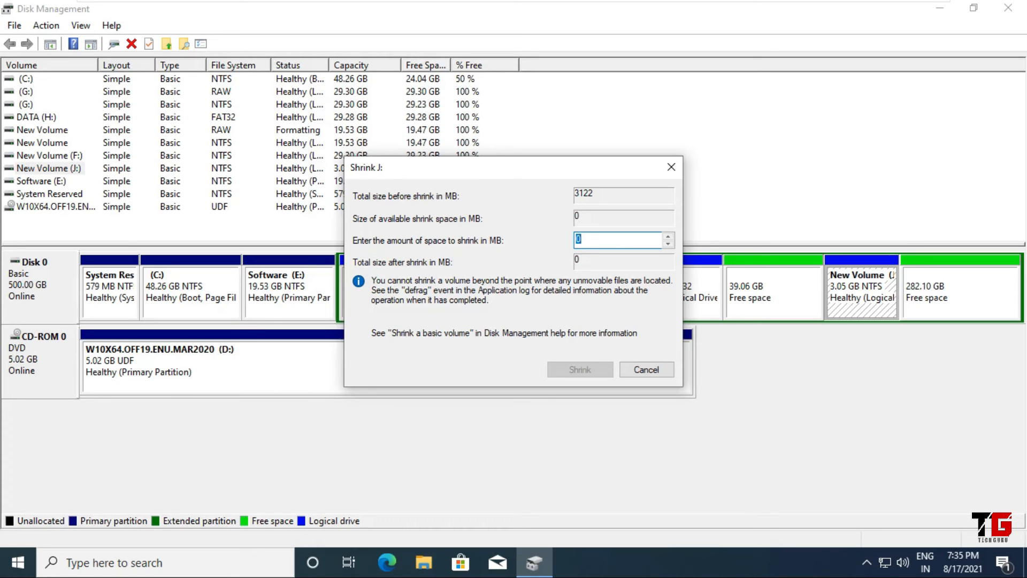
click(646, 369)
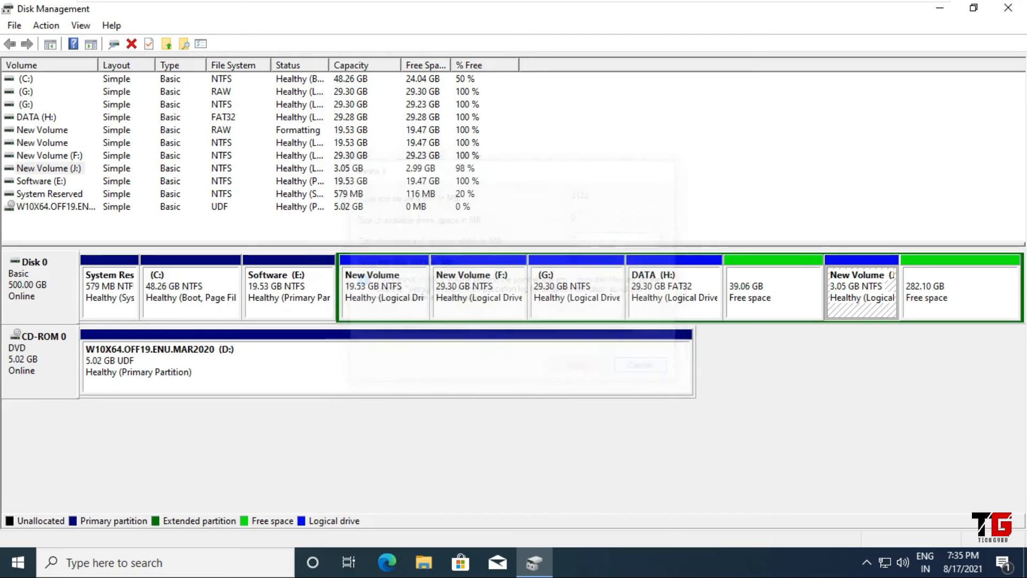
- View the general properties of New Volume (J:), including its file system and used and free space, and close them
right_click(835, 285)
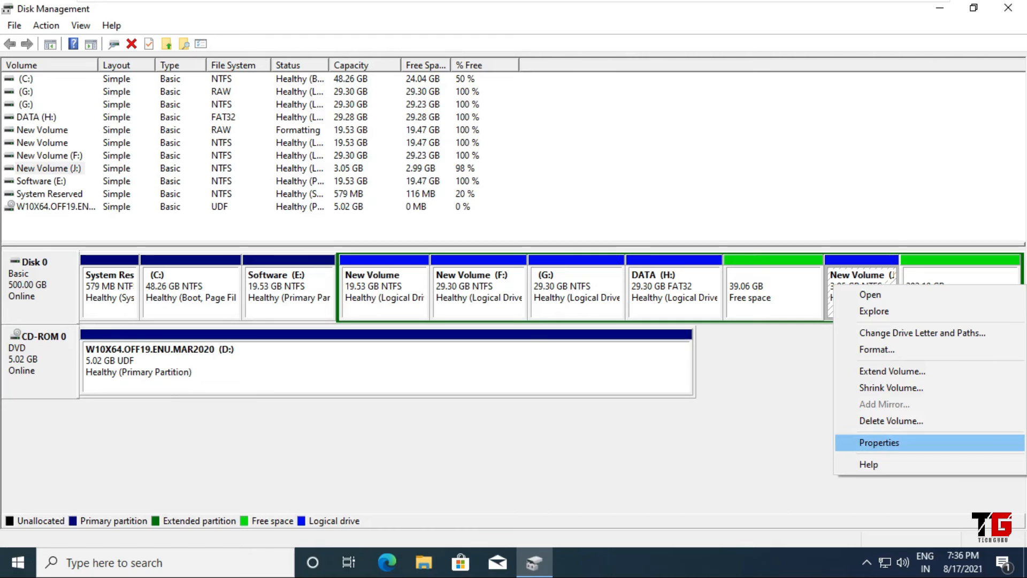
click(879, 443)
drag(909, 182, 588, 142)
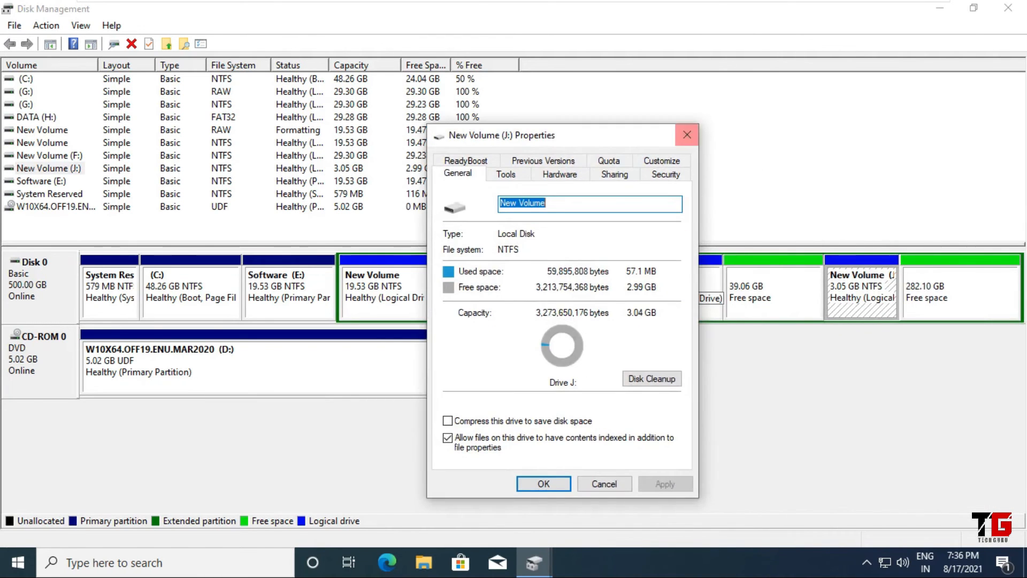
click(687, 134)
- Open the online Disk Management help for New Volume (J:) and close the browser window
right_click(833, 287)
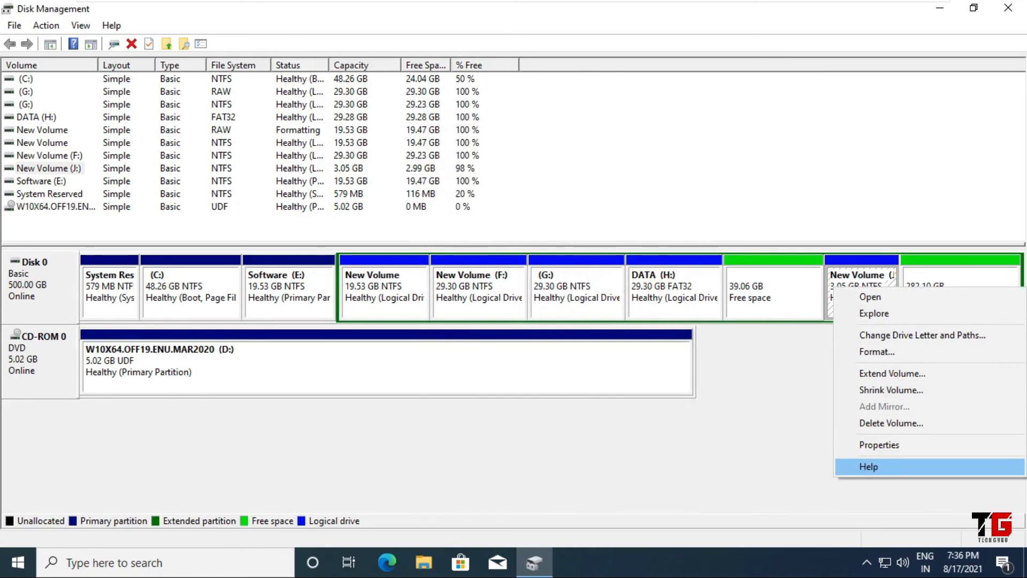
click(878, 466)
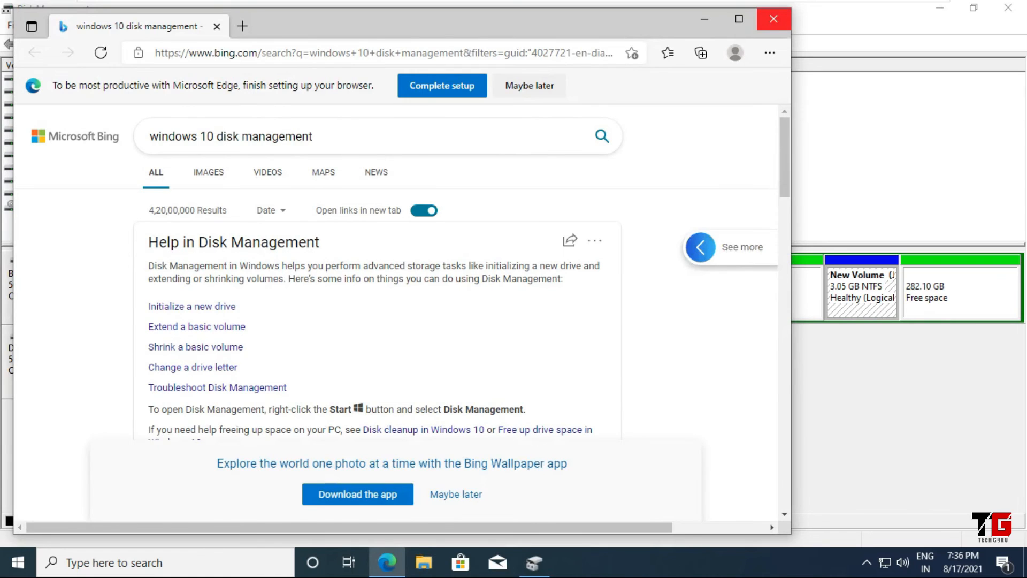
click(774, 19)
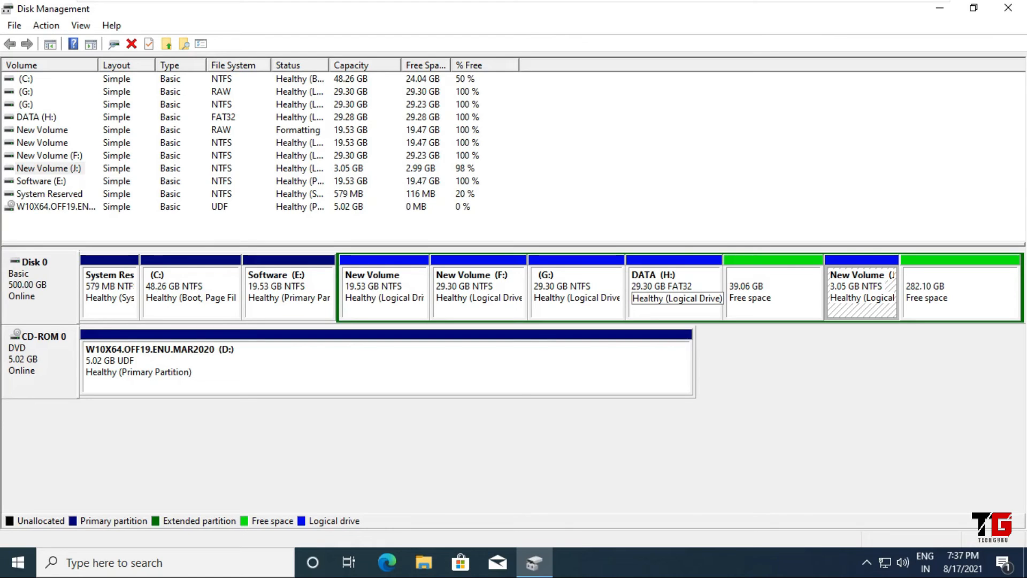
- Quick-format DATA (H:) as NTFS with the default allocation unit size, and try the Shrink Volume command on it
right_click(696, 283)
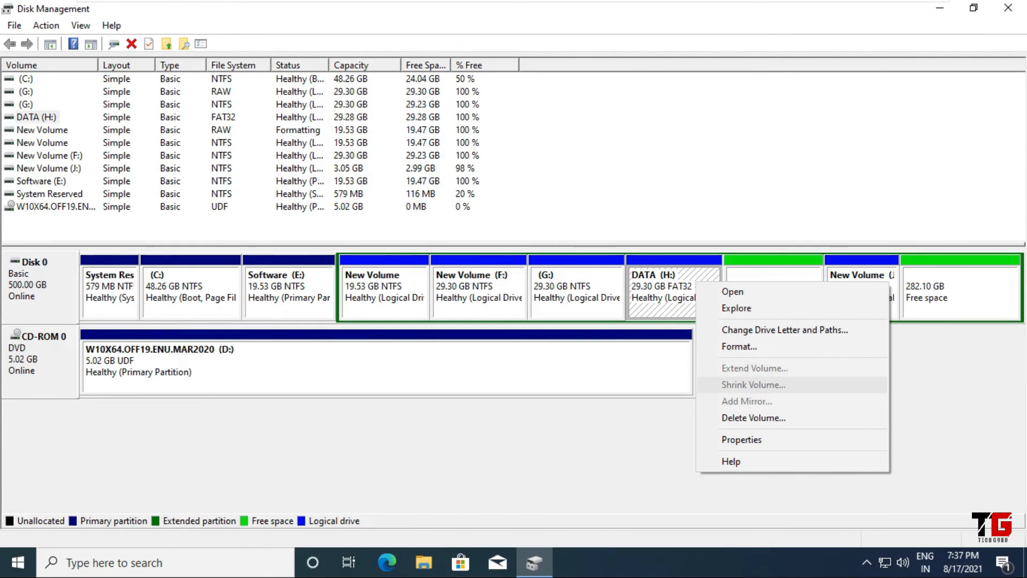
click(740, 346)
click(560, 244)
click(560, 256)
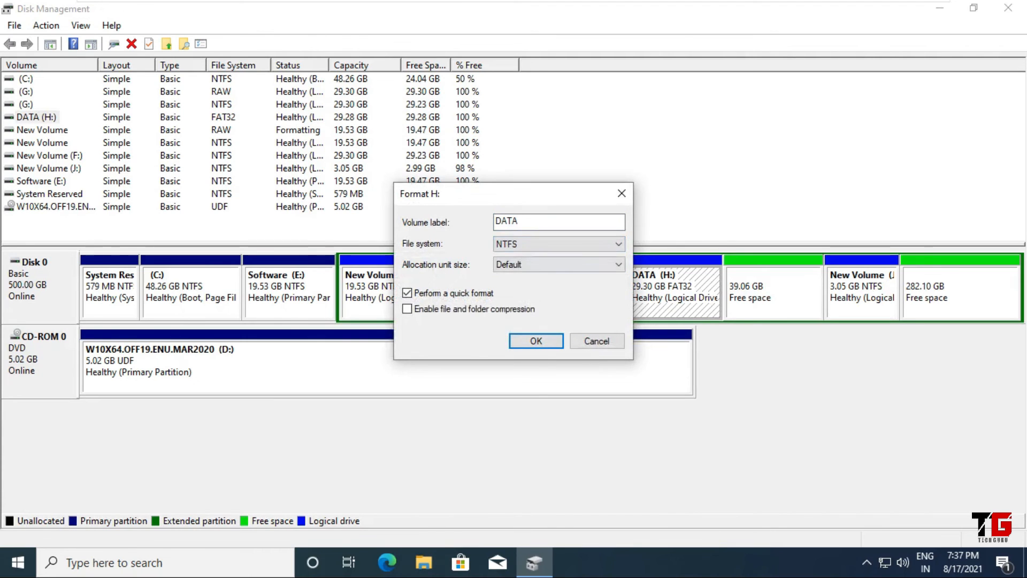
click(536, 341)
click(557, 337)
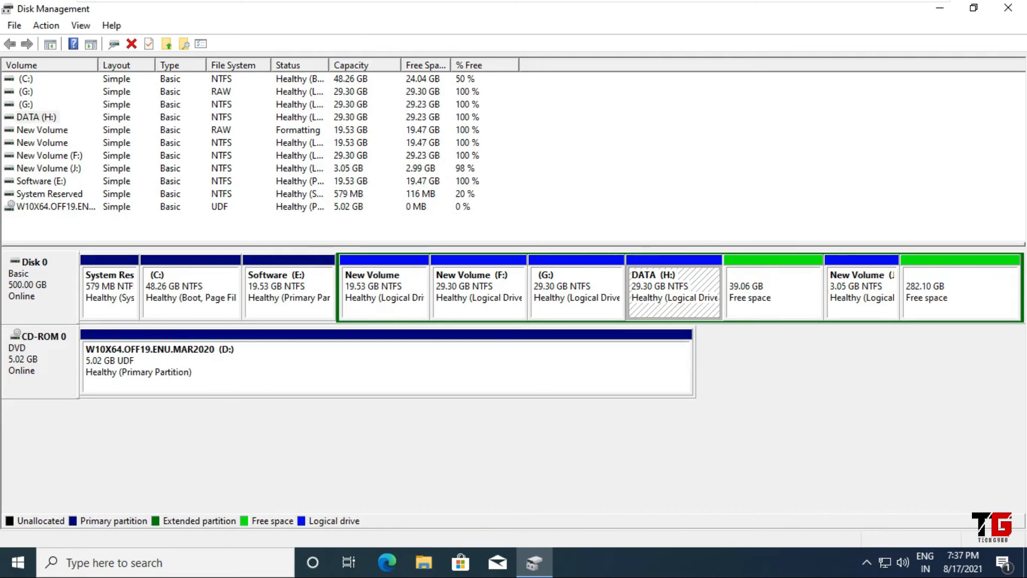
right_click(690, 284)
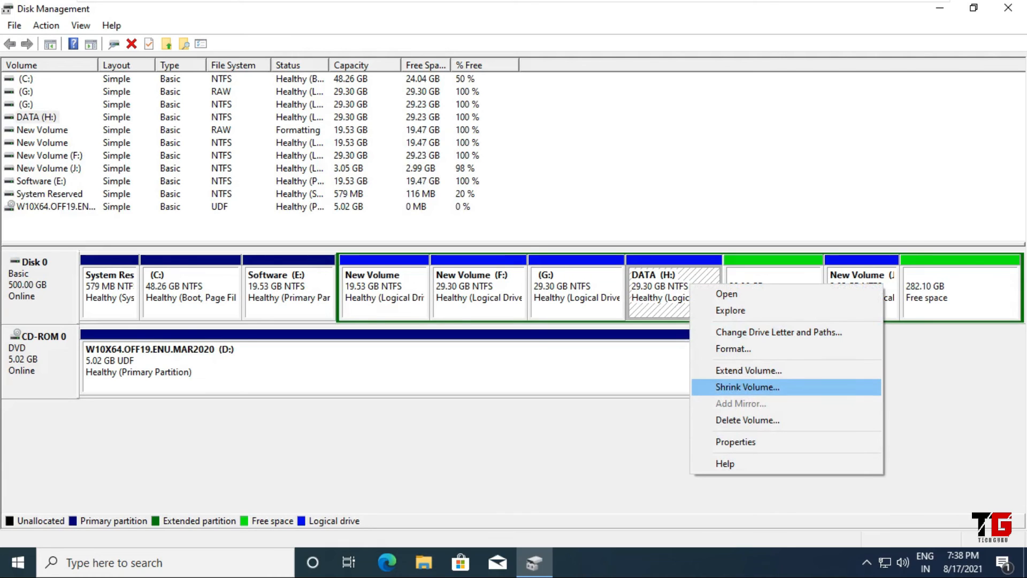
click(748, 387)
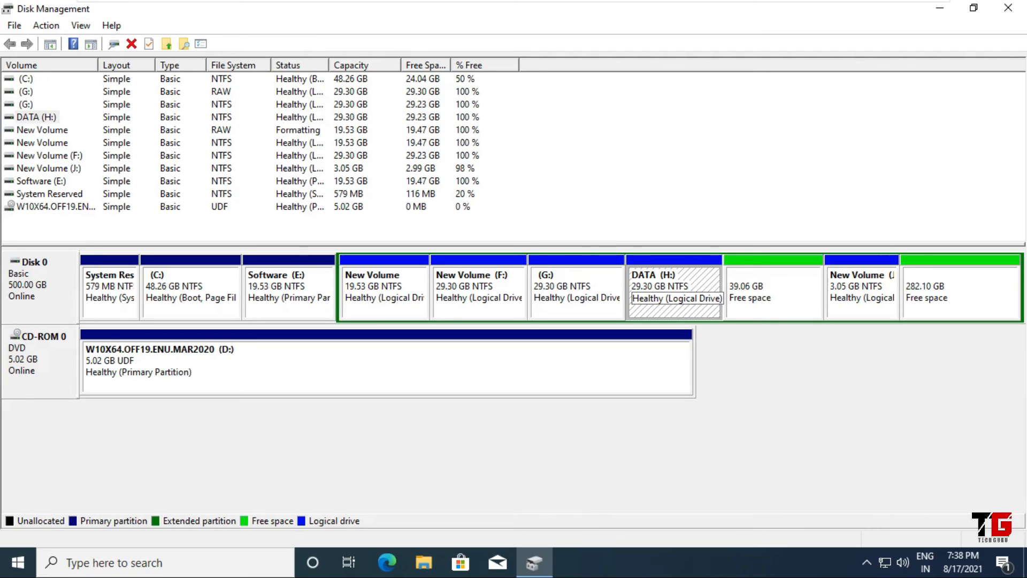
- Reformat DATA (H:) as FAT32 and accept erasing its data
right_click(696, 278)
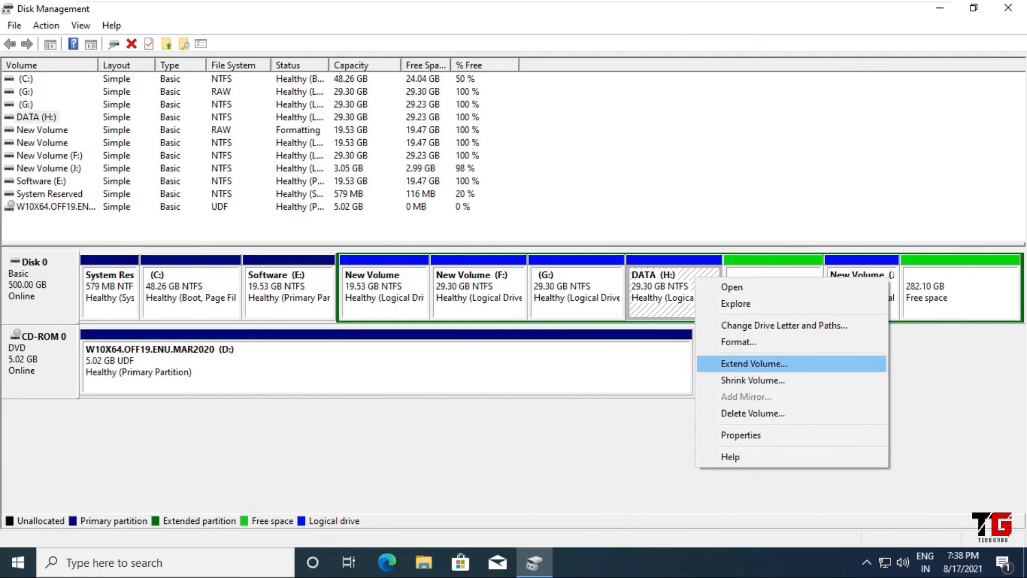
click(738, 342)
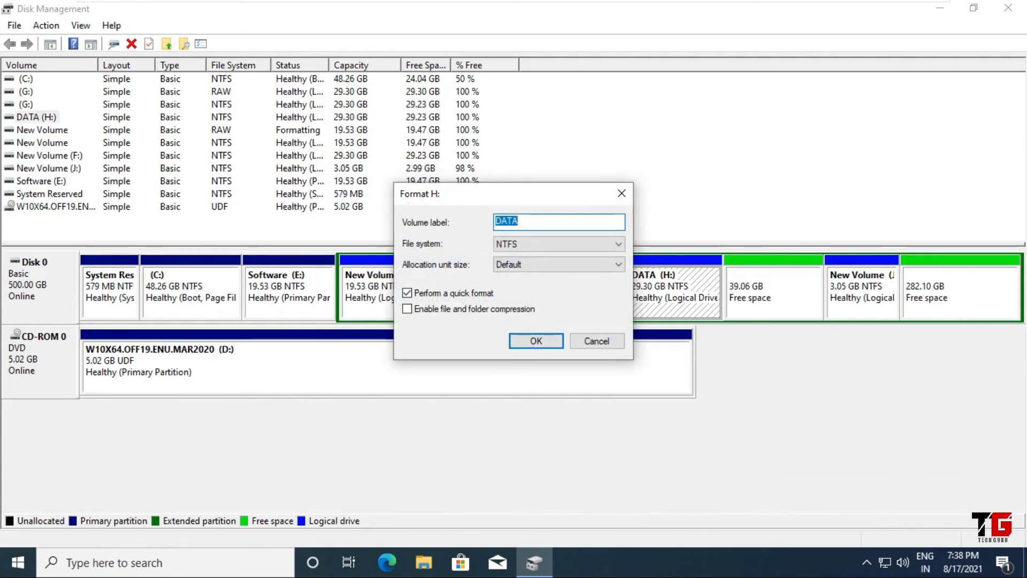
click(560, 244)
click(560, 267)
click(536, 341)
click(567, 337)
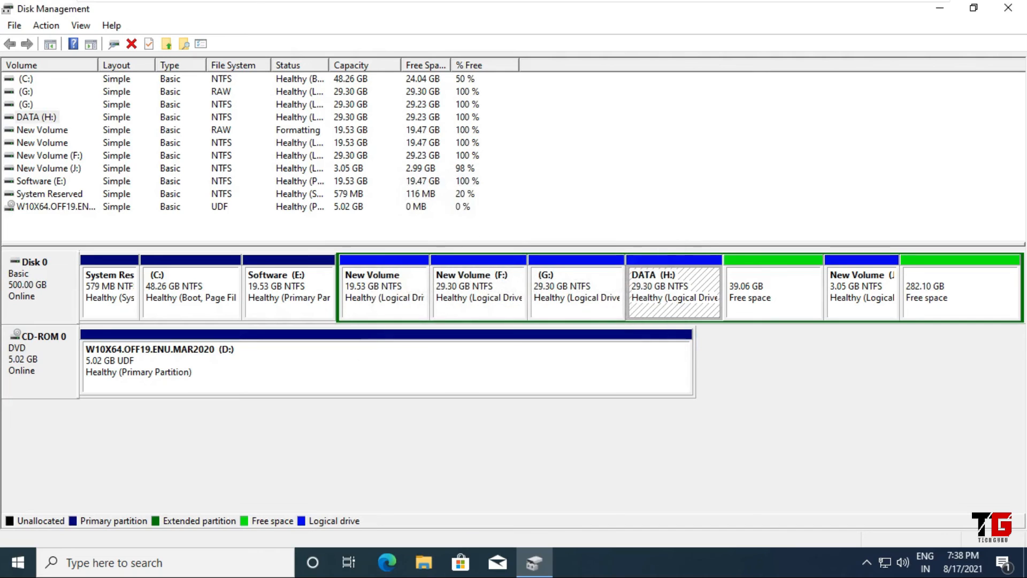
- Open the DATA (H:) volume in File Explorer and create a new folder in its root
click(675, 298)
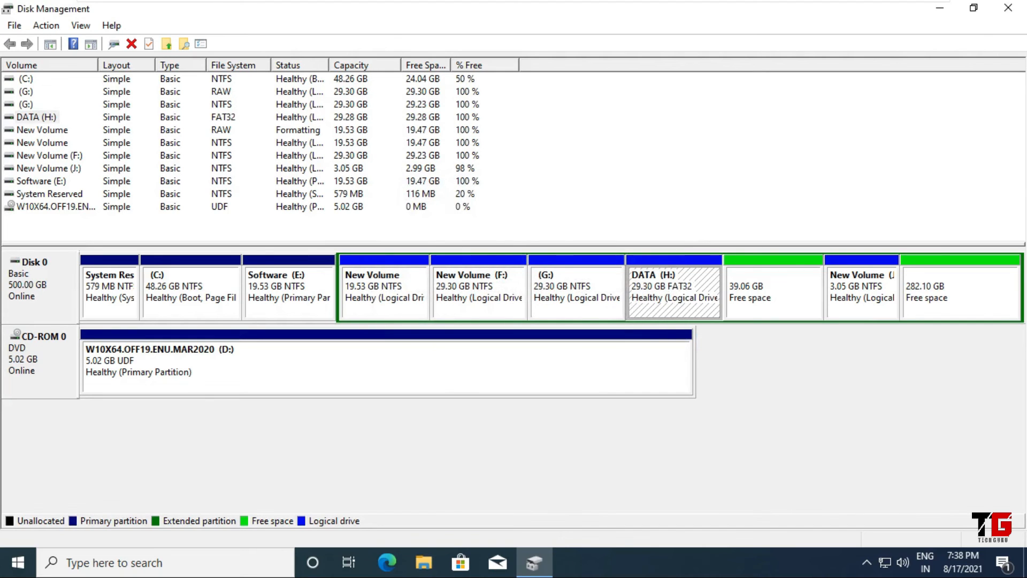
right_click(679, 274)
click(695, 283)
right_click(328, 186)
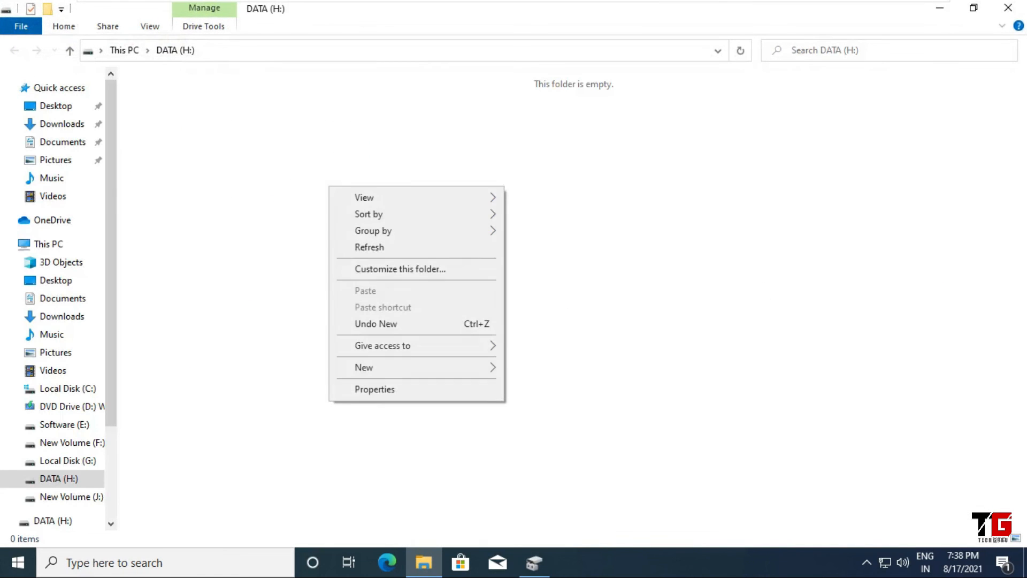
mouse_move(375, 367)
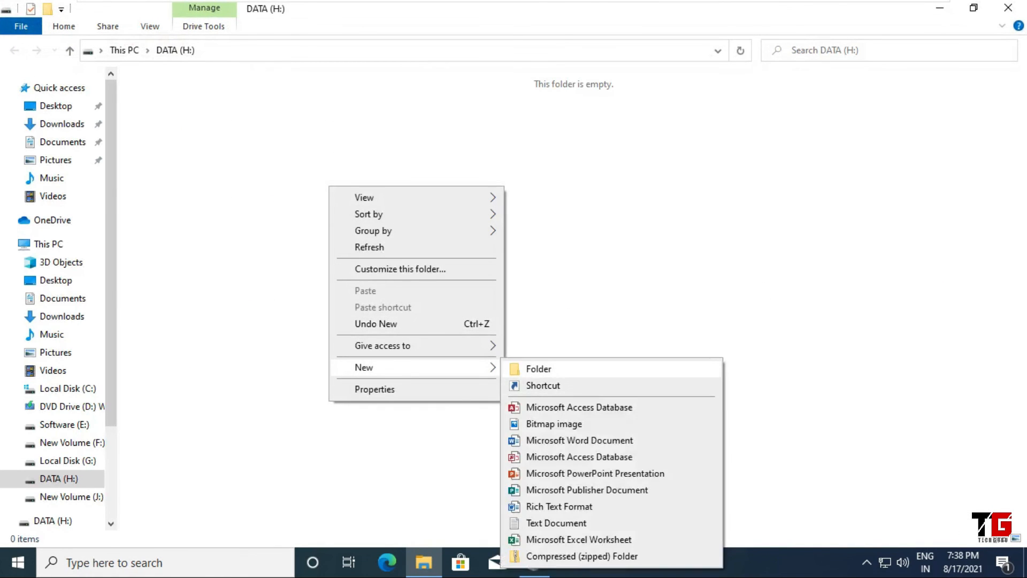
click(536, 367)
click(410, 205)
right_click(409, 205)
mouse_move(454, 386)
click(659, 368)
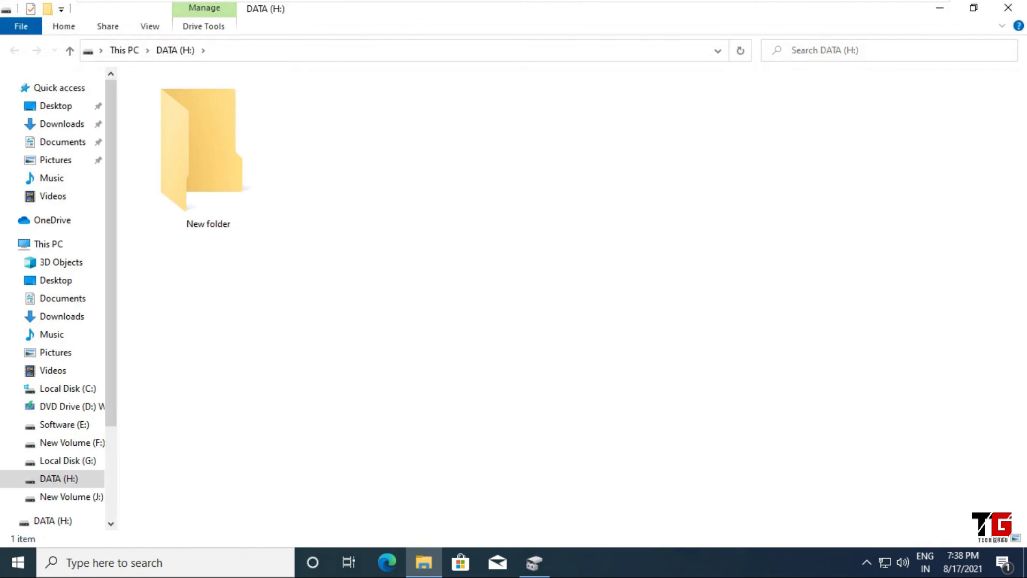
- Return to This PC, close File Explorer and open a Command Prompt window
click(124, 50)
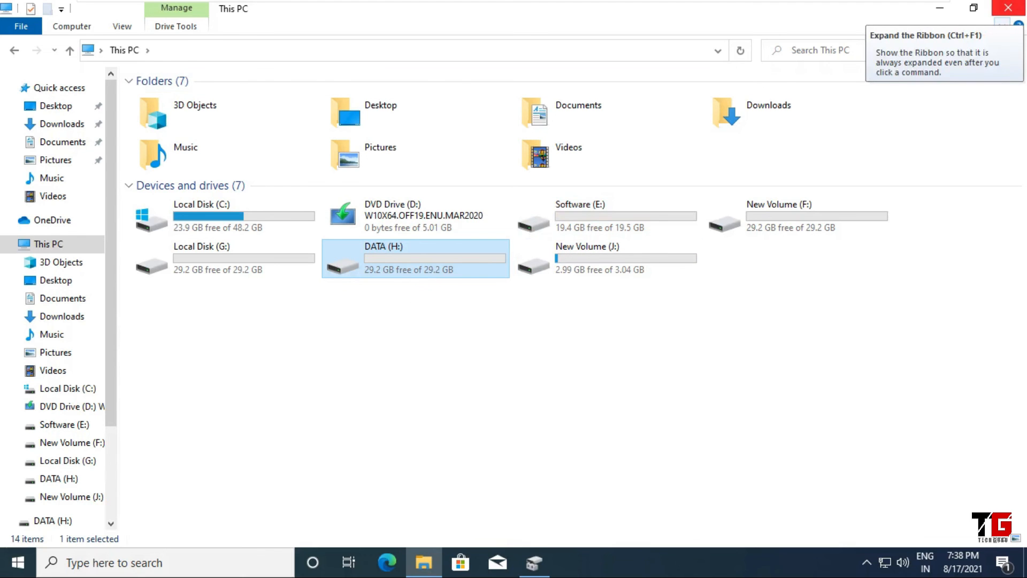
click(1008, 8)
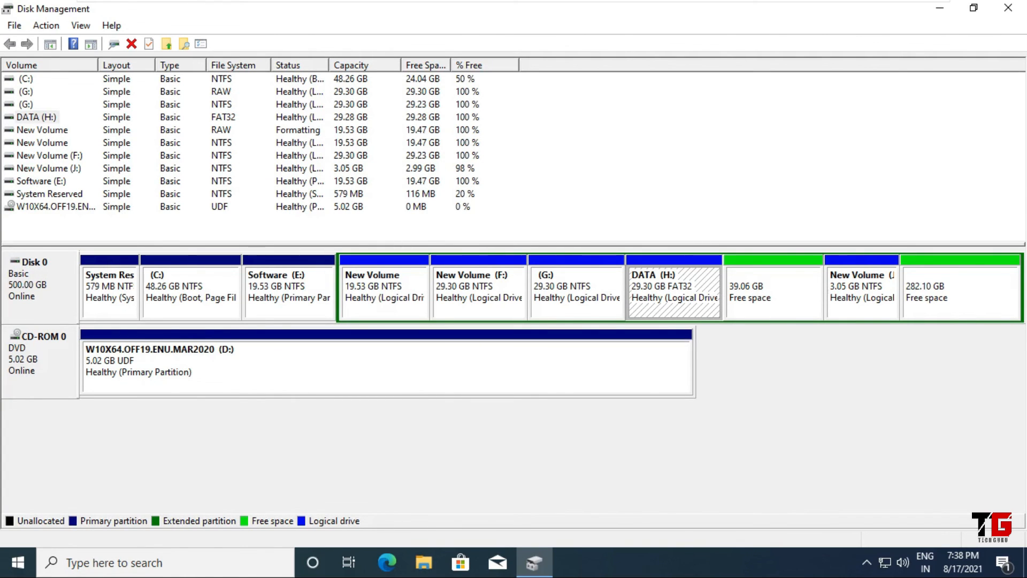
key(super+r)
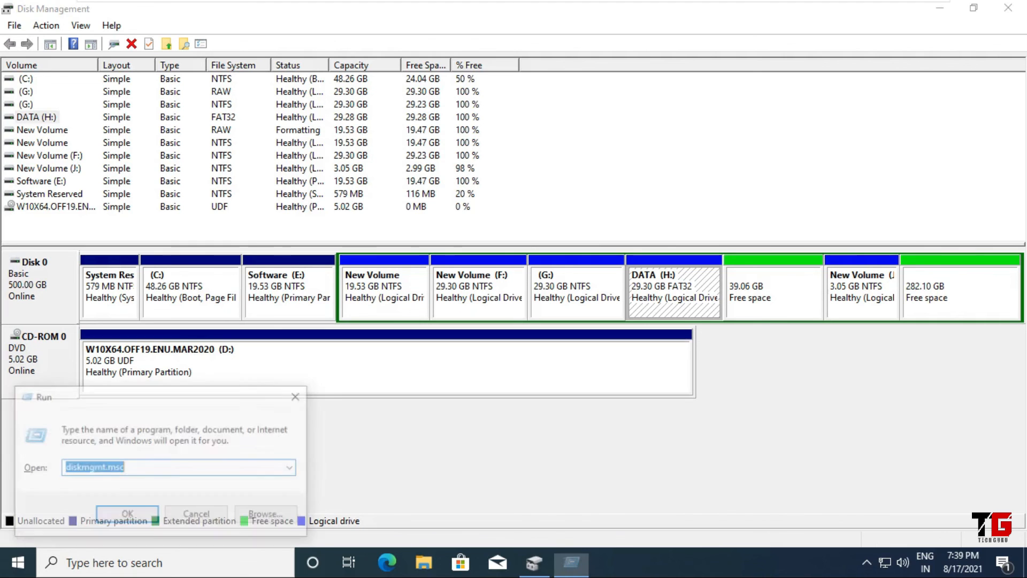
text(cmd)
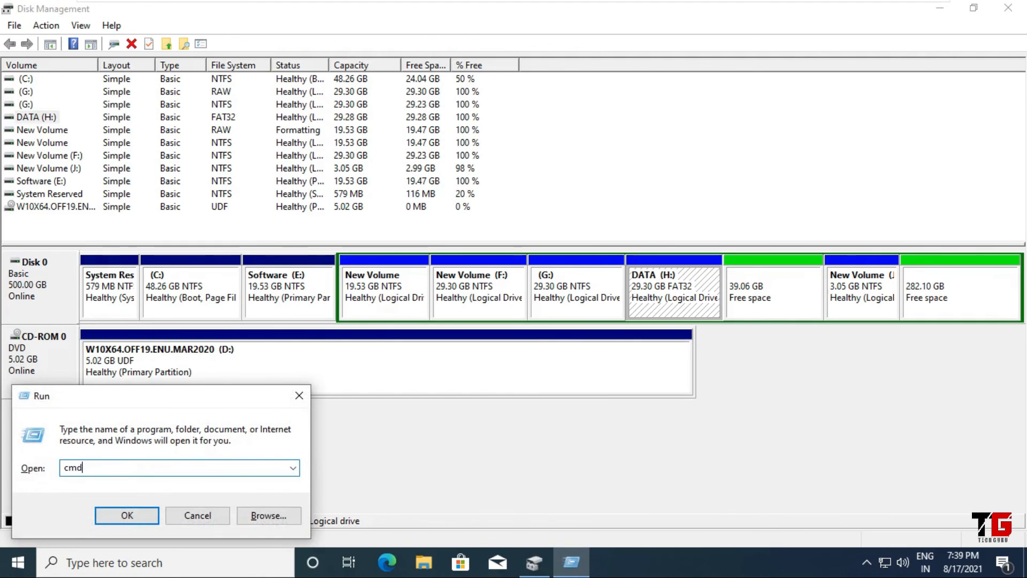
key(Return)
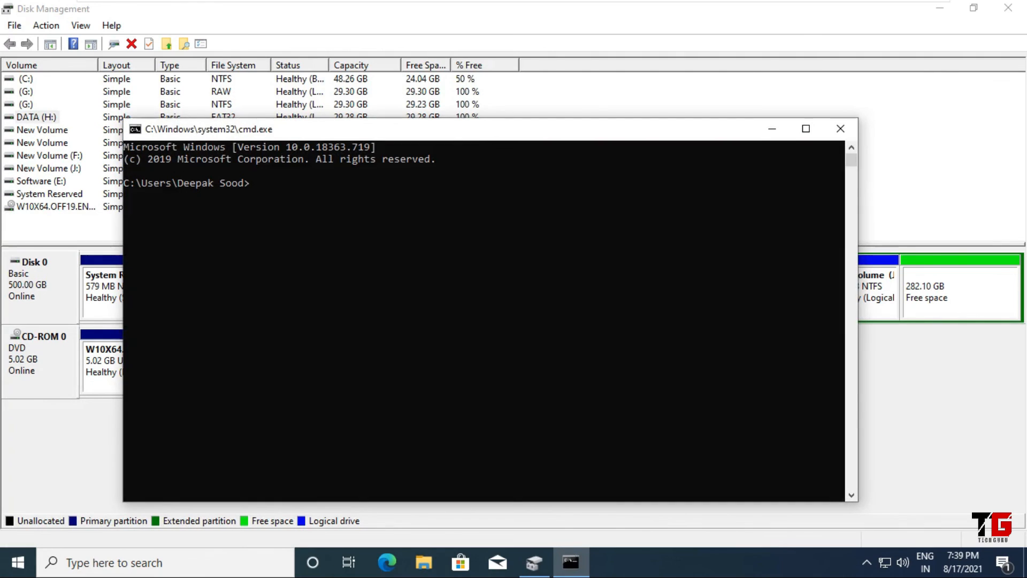
- Set the Command Prompt font size to 24 and place its window below the Disk 0 volume labels
drag(494, 132, 508, 84)
right_click(505, 85)
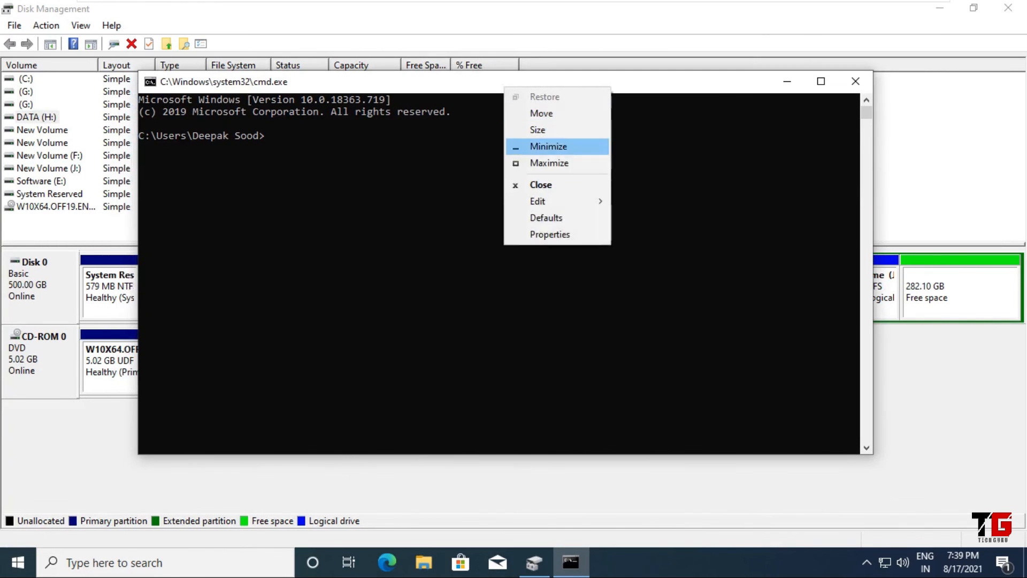
key(Return)
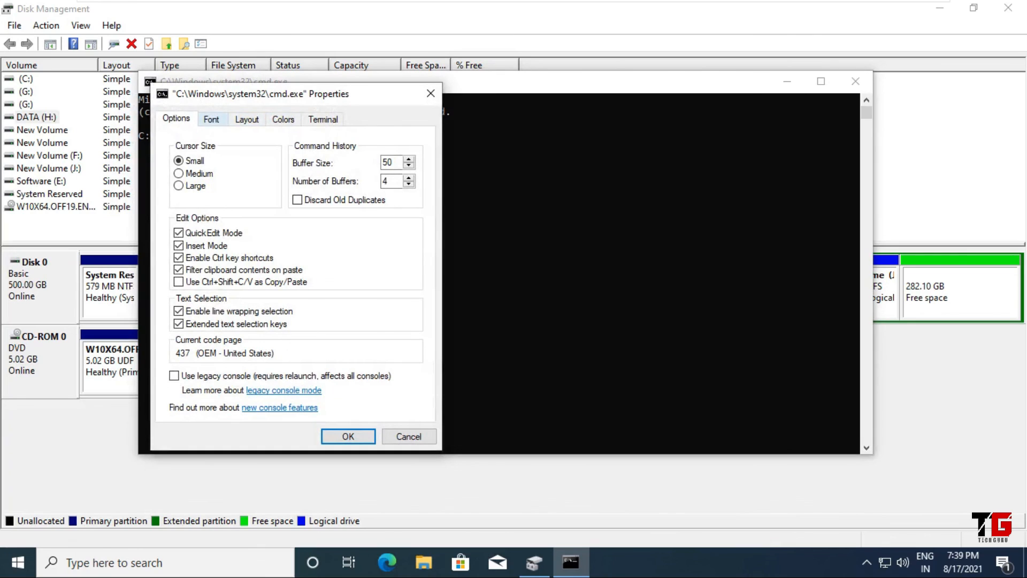
click(212, 119)
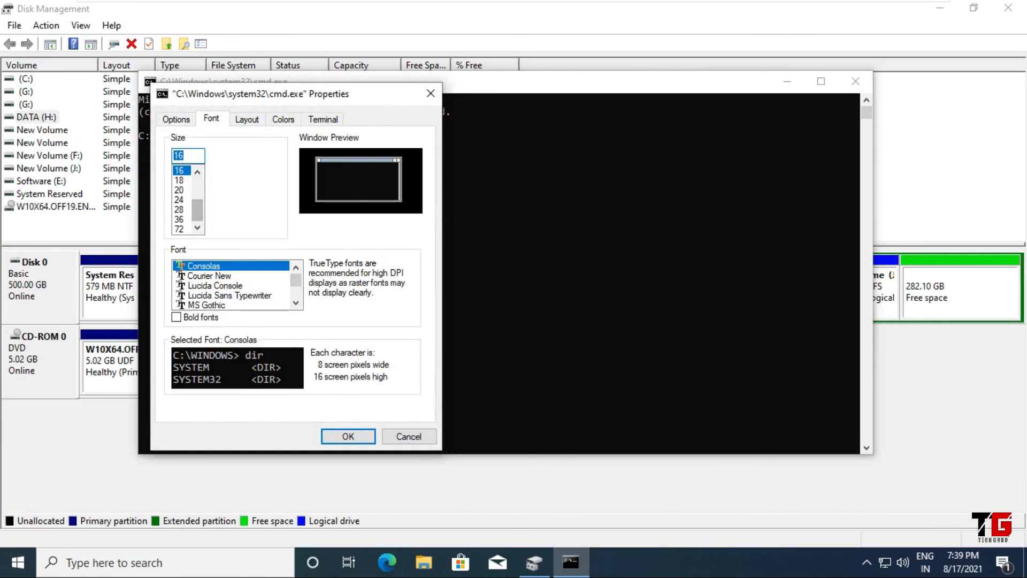
click(180, 200)
click(348, 436)
drag(540, 86, 452, 321)
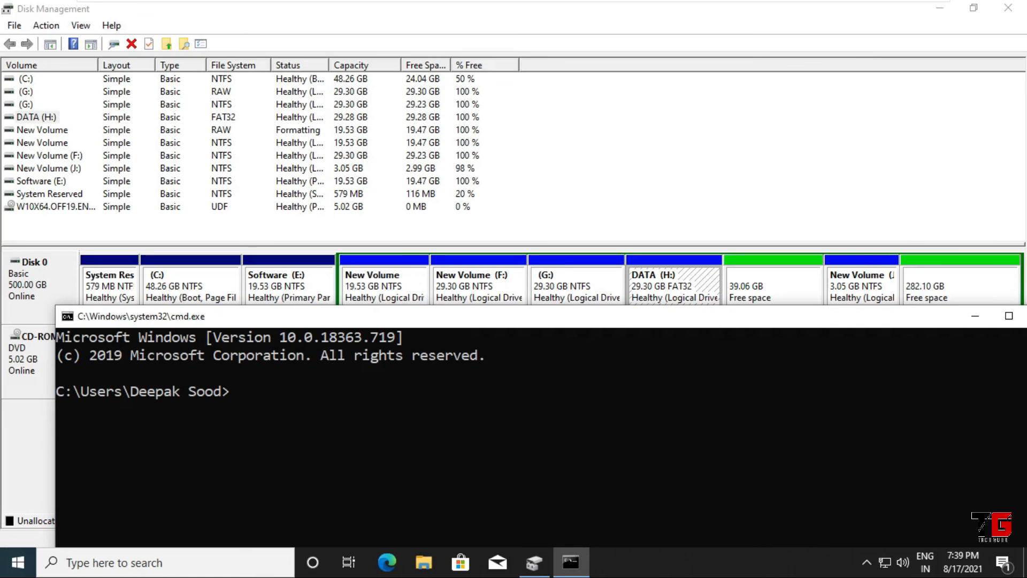
- Convert drive H: to NTFS with the command convert h: /fs:ntfs, giving data as its current volume label
text(convert)
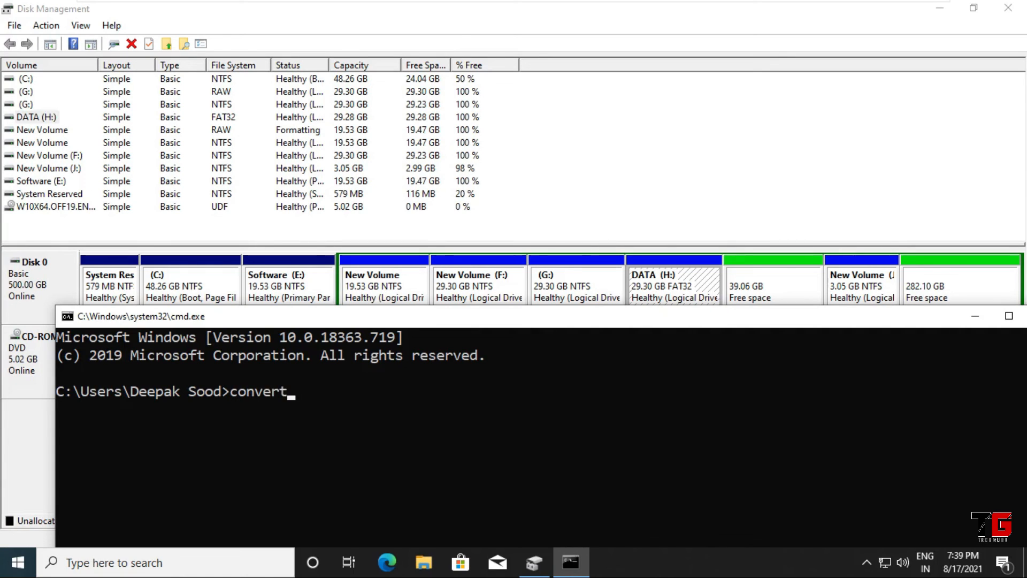
text( h: /fs:ntfs)
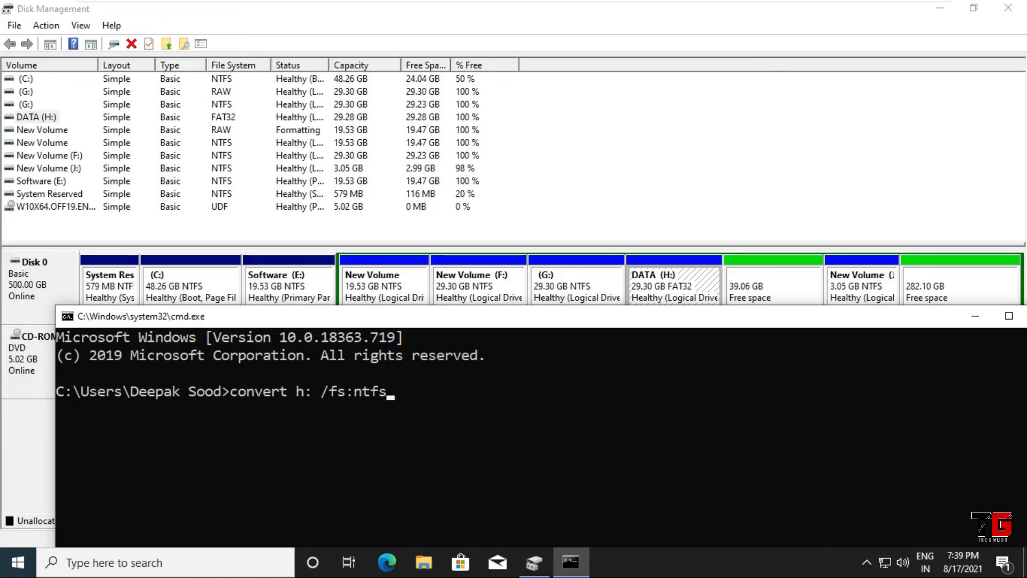
key(Return)
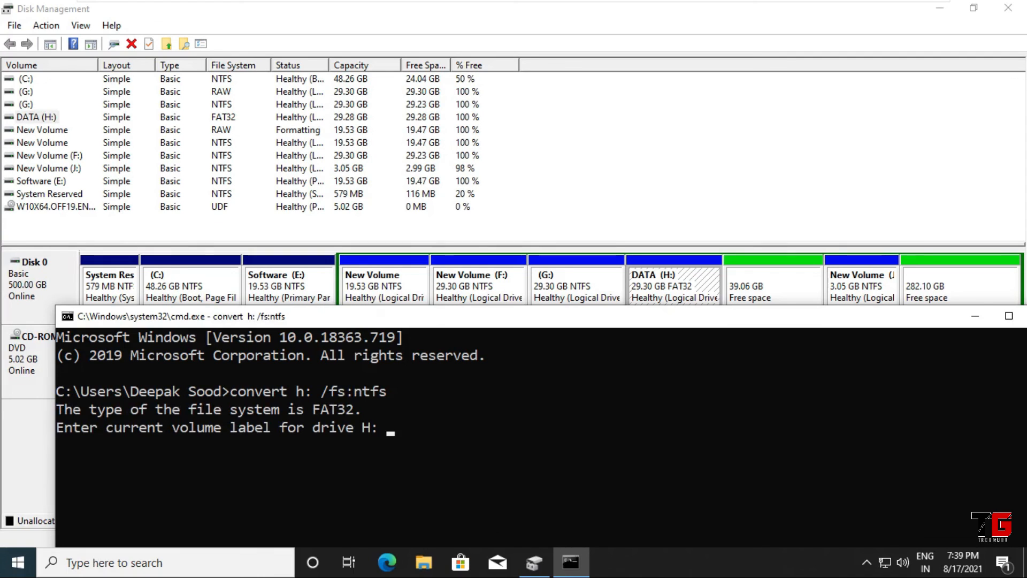
text(data)
key(Return)
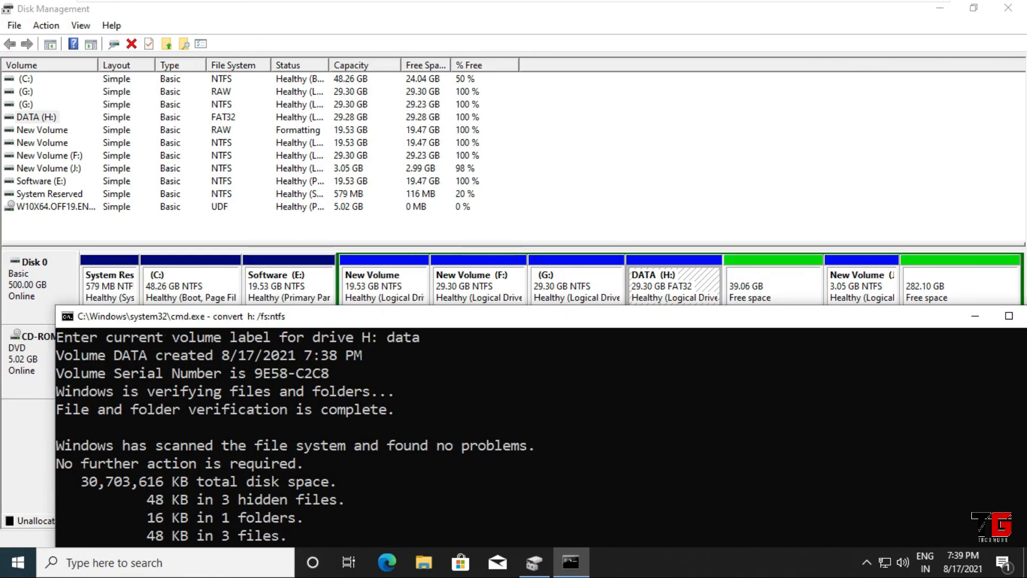
- Reposition the Command Prompt window to read the whole conversion output, and close it
drag(462, 321, 452, 96)
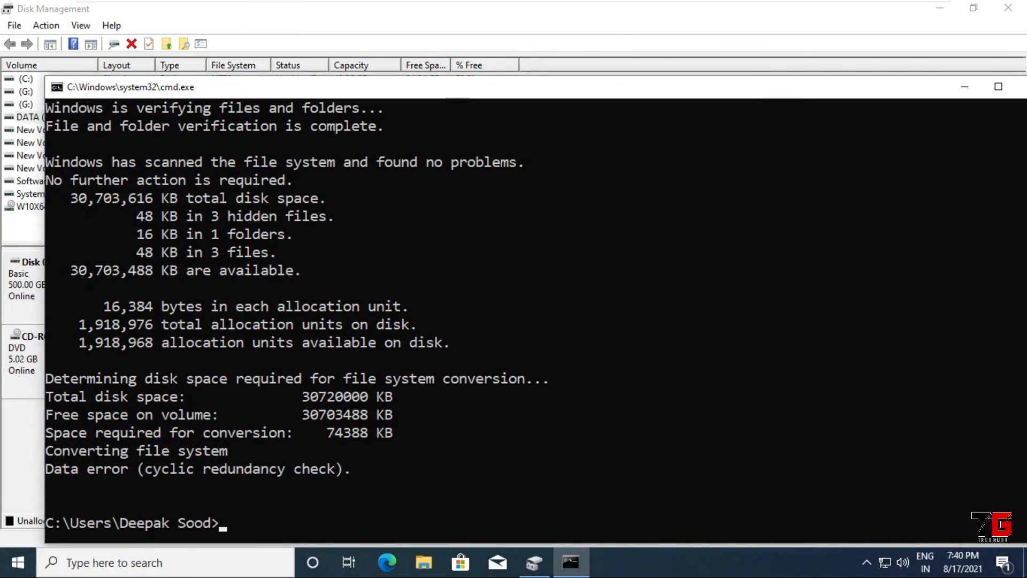
drag(452, 89, 270, 168)
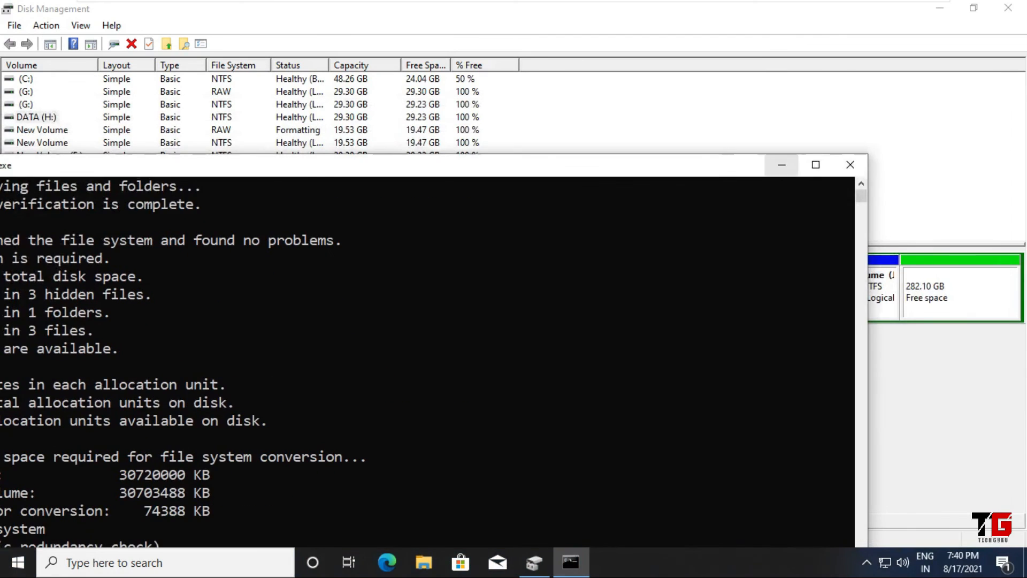
click(850, 165)
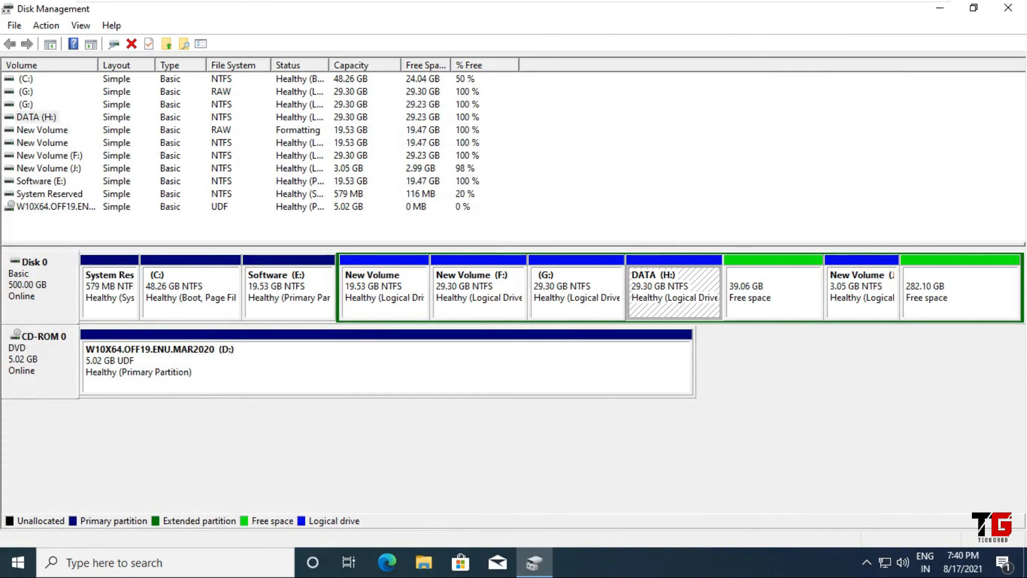
- Extend the DATA (H:) volume by 40000 MB using the adjacent free space on Disk 0
right_click(696, 284)
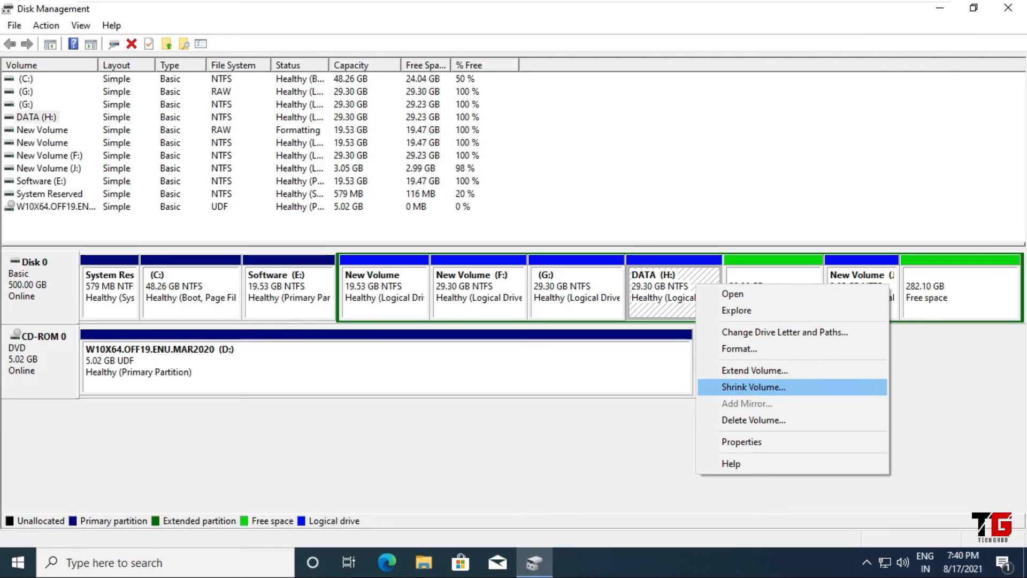
click(754, 370)
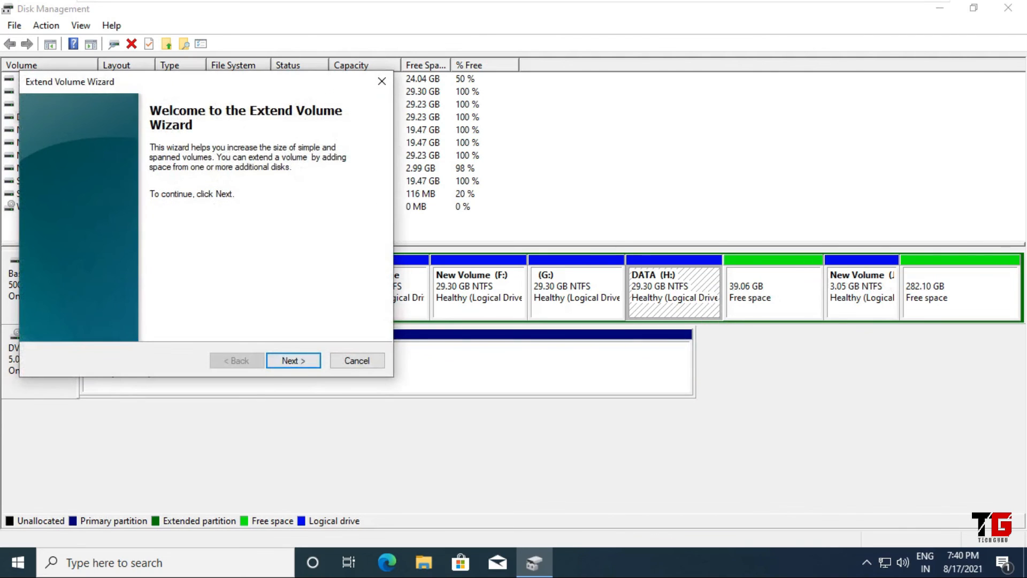
click(293, 360)
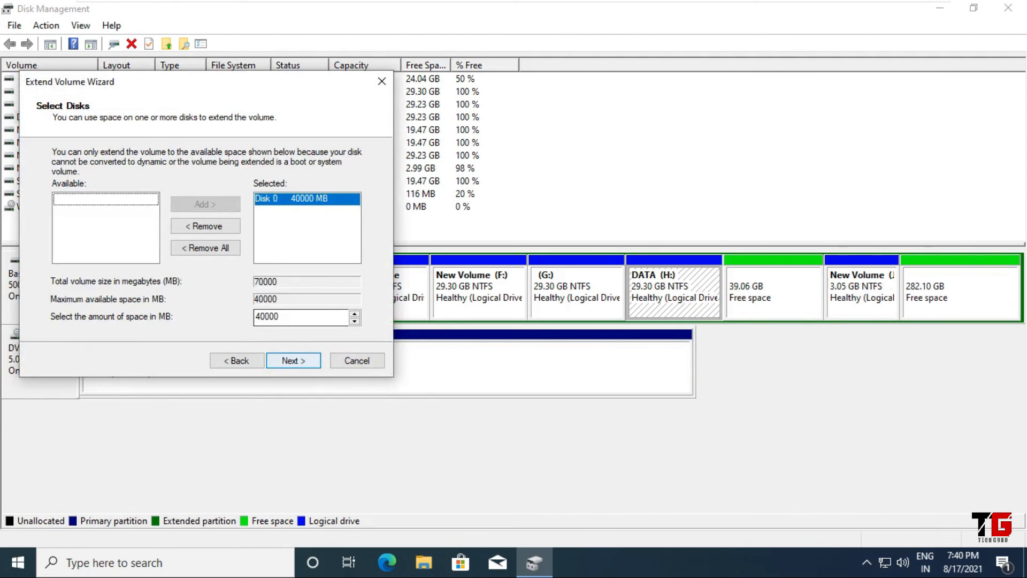
click(294, 360)
key(Return)
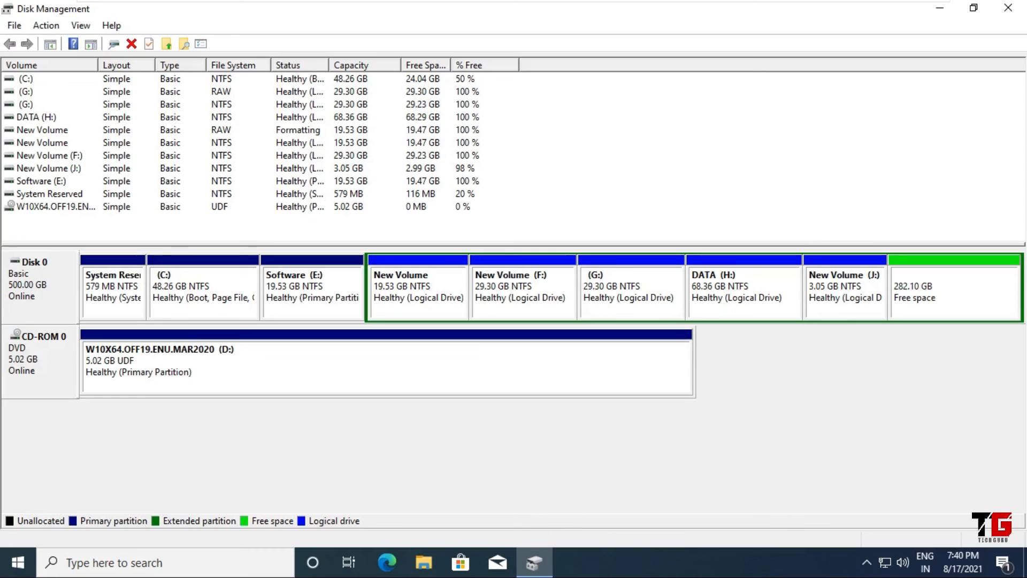
- Check the contents of DATA (H:) in File Explorer by opening New Microsoft Excel Worksheet, and close both windows
click(424, 562)
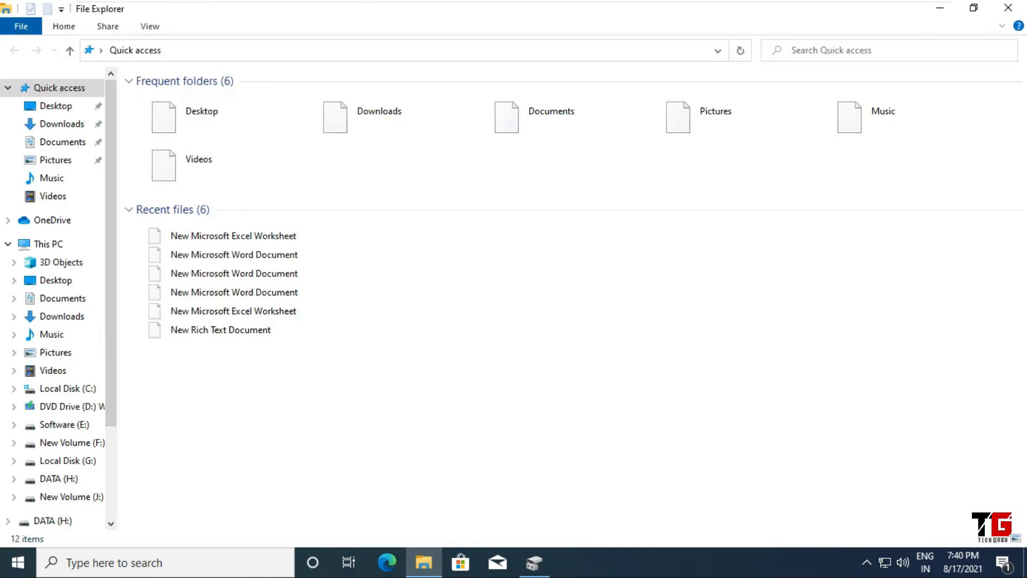
click(48, 244)
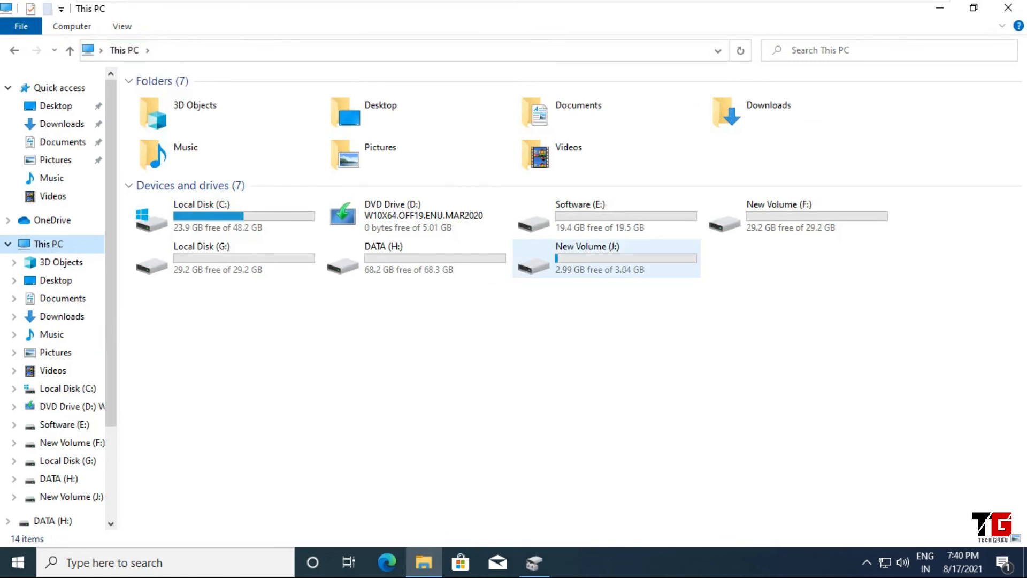
click(415, 259)
double_click(416, 259)
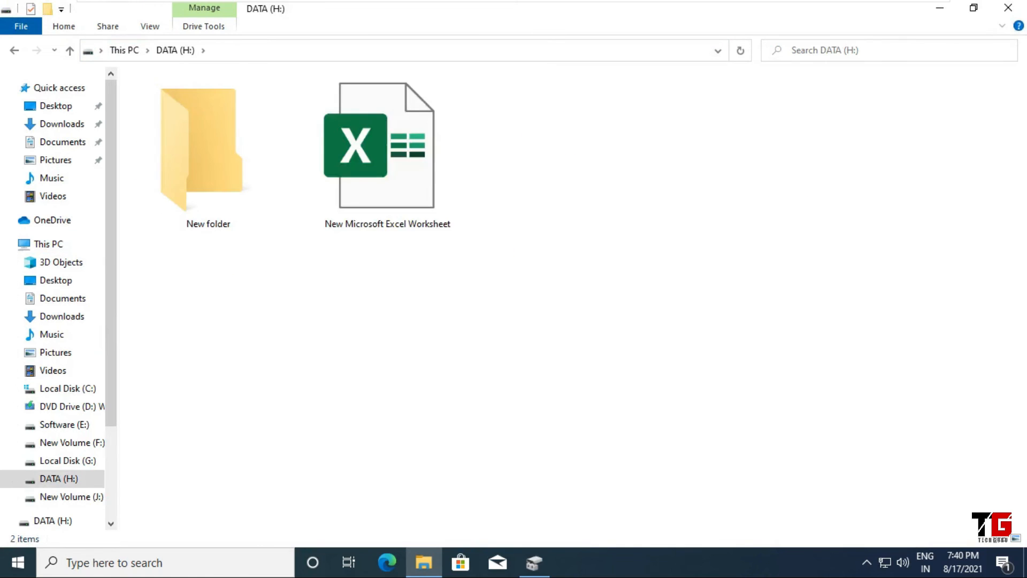
click(388, 152)
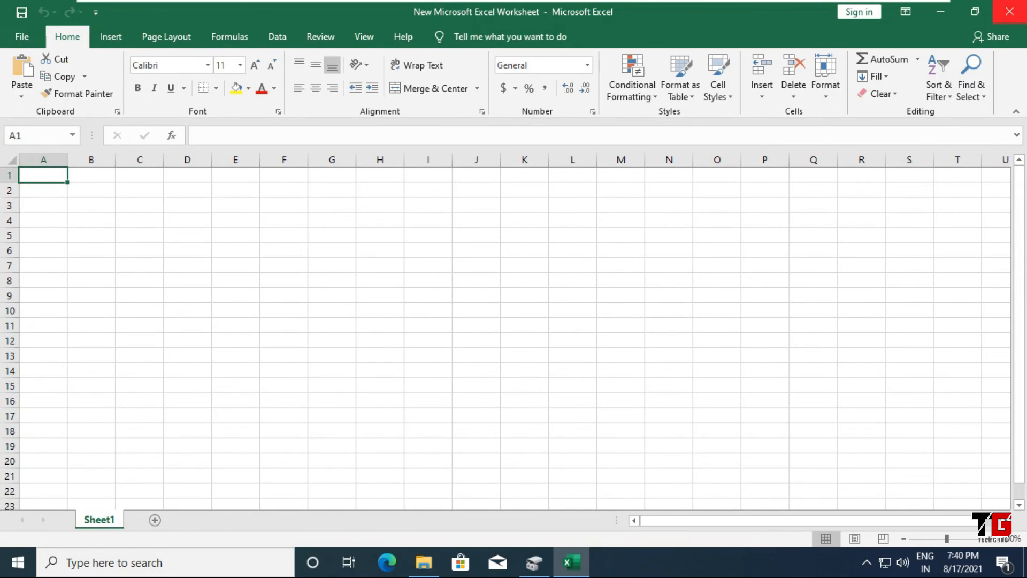
click(1009, 11)
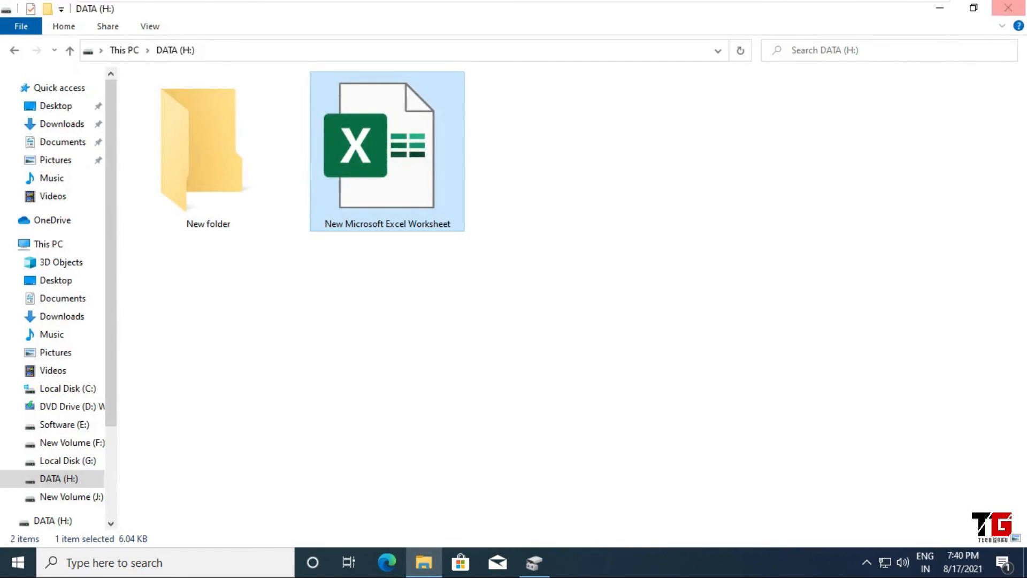
click(1008, 8)
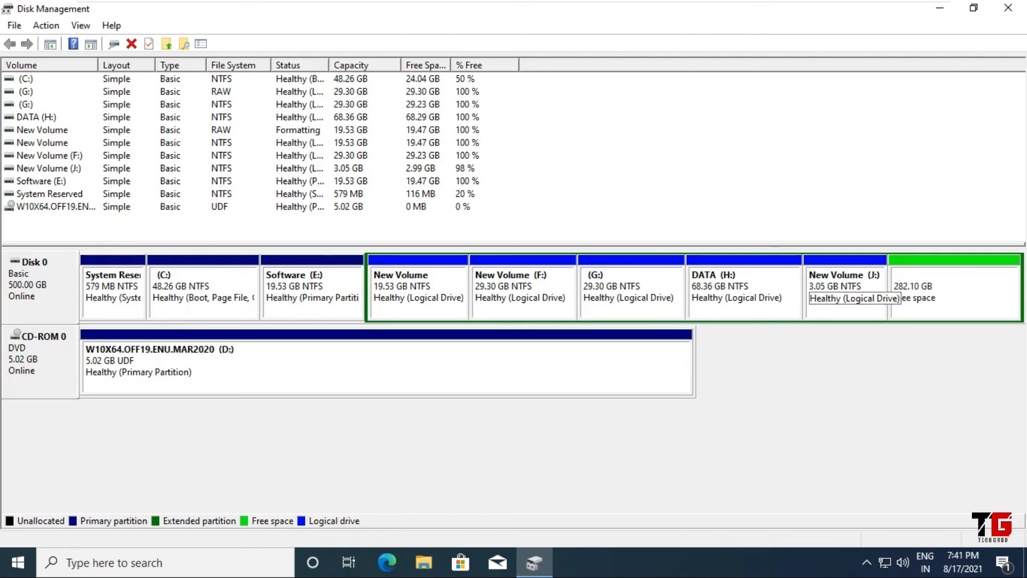
- Inspect the remaining free space, New Volume (J:) and the commands available for Disk 0, and close Disk Management
click(955, 293)
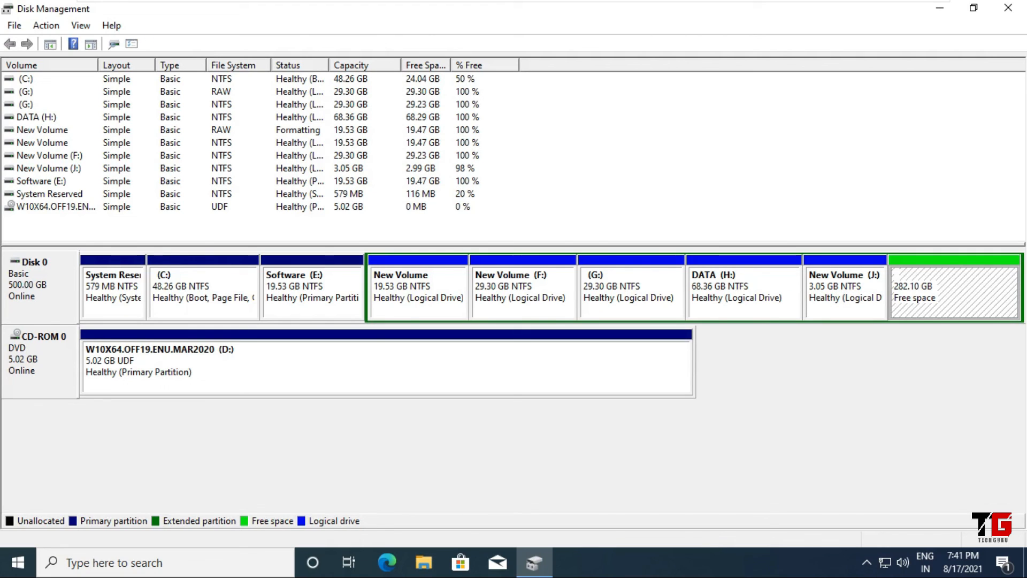
click(847, 298)
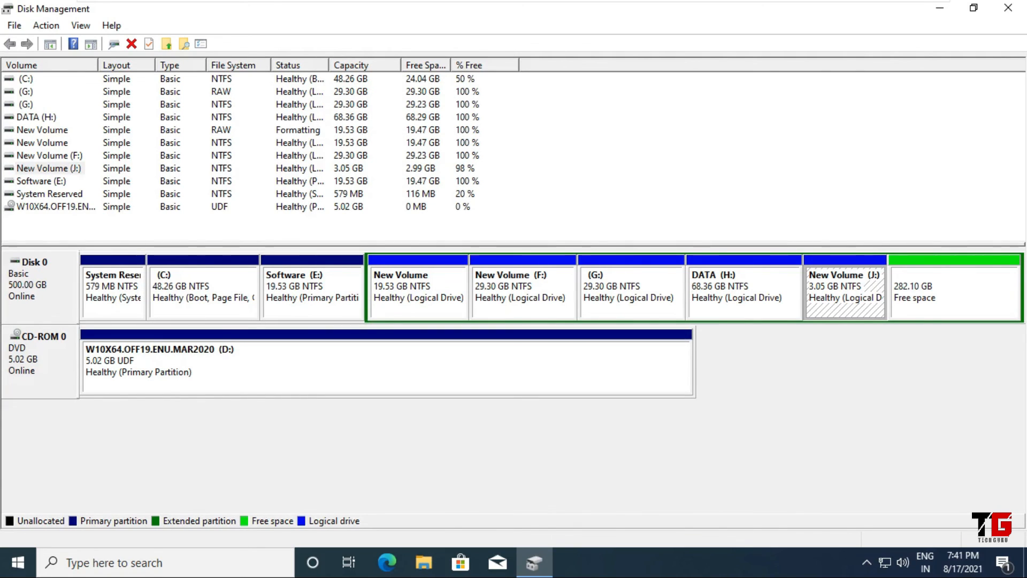
right_click(54, 293)
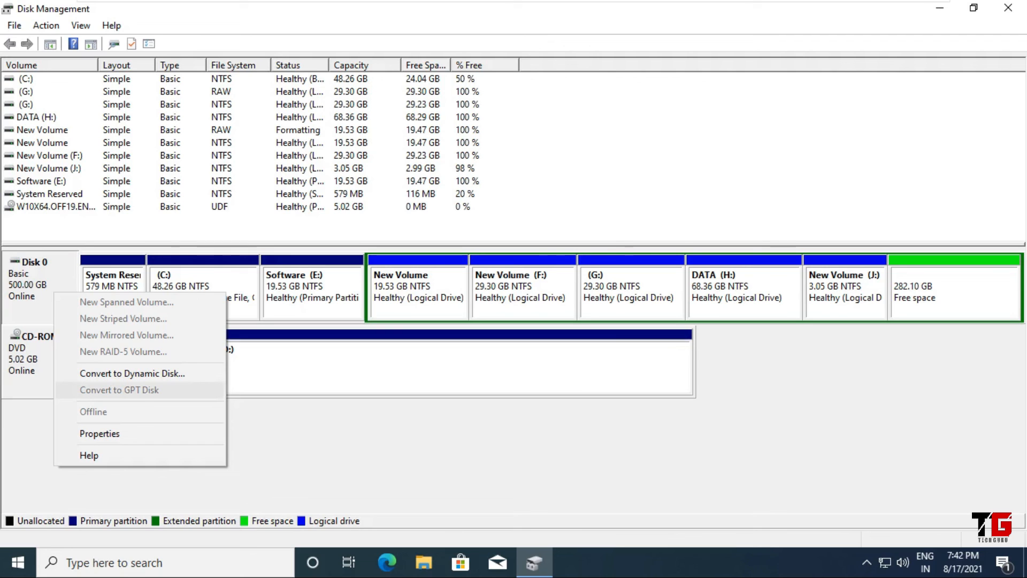
click(316, 372)
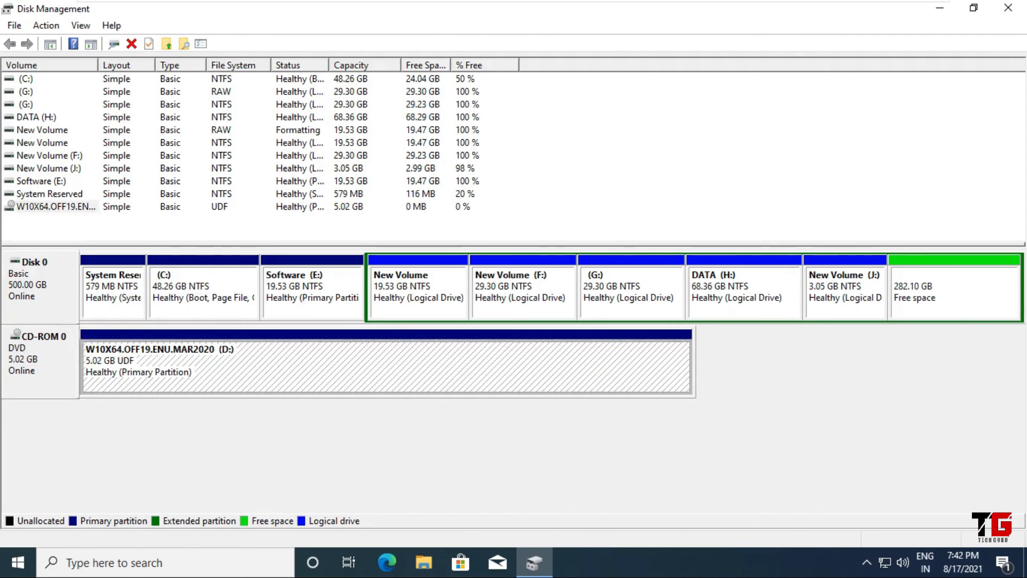
click(1008, 8)
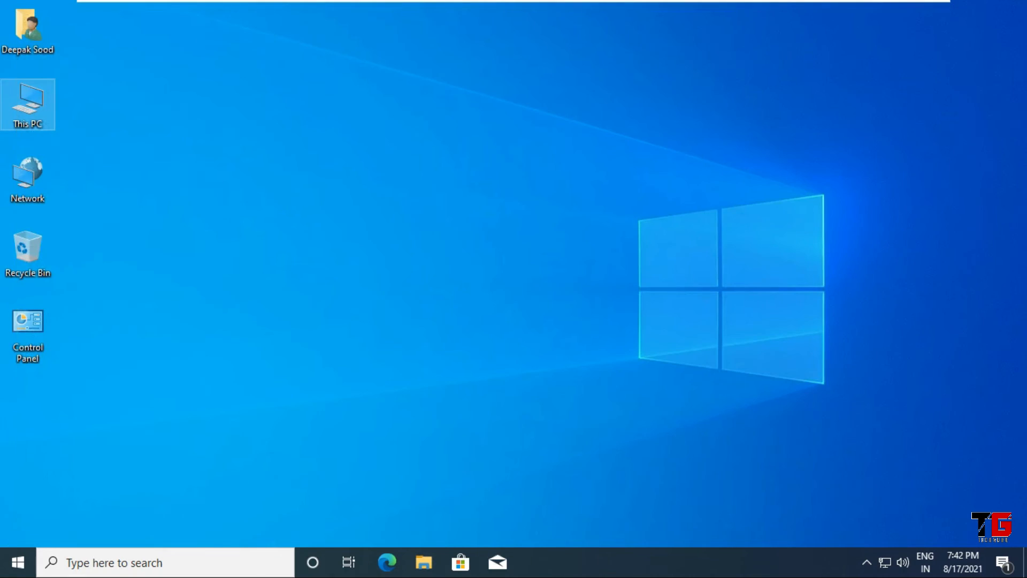